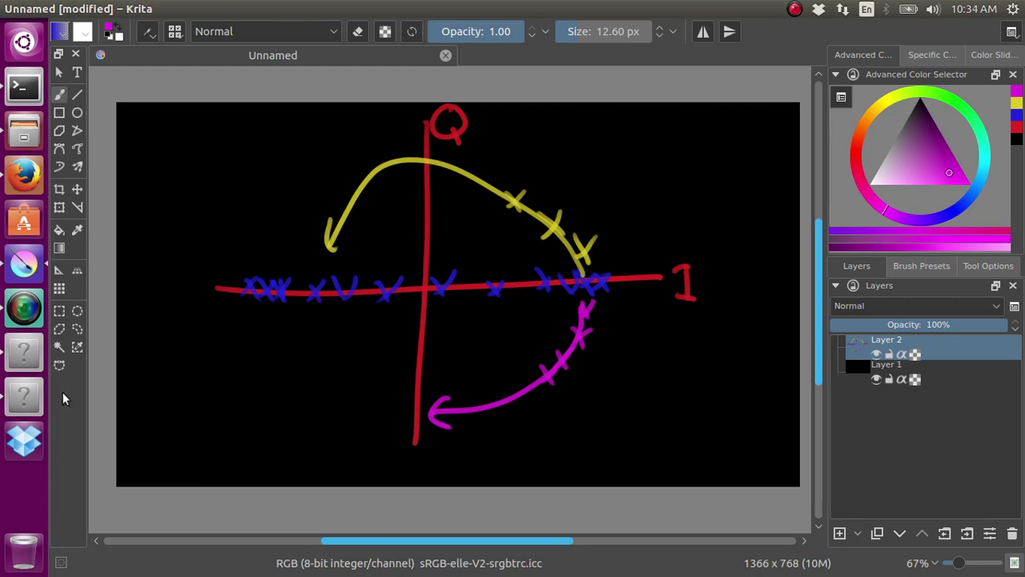
# - Clear the I/Q sketch from Layer 2 and paint a magenta vertical axis crossed by a horizontal axis with the brush
pyautogui.click(60, 208)
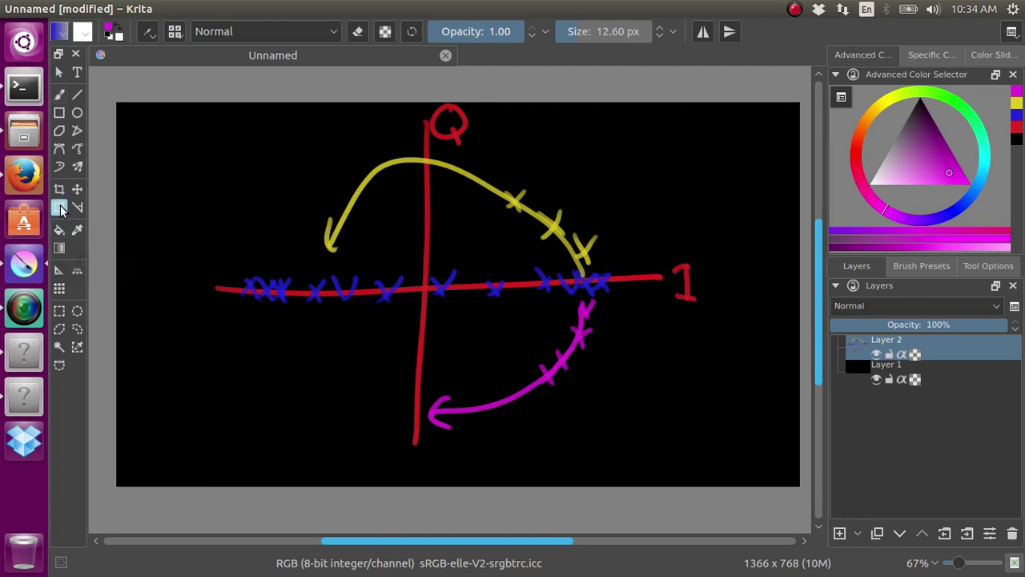
pyautogui.press('Delete')
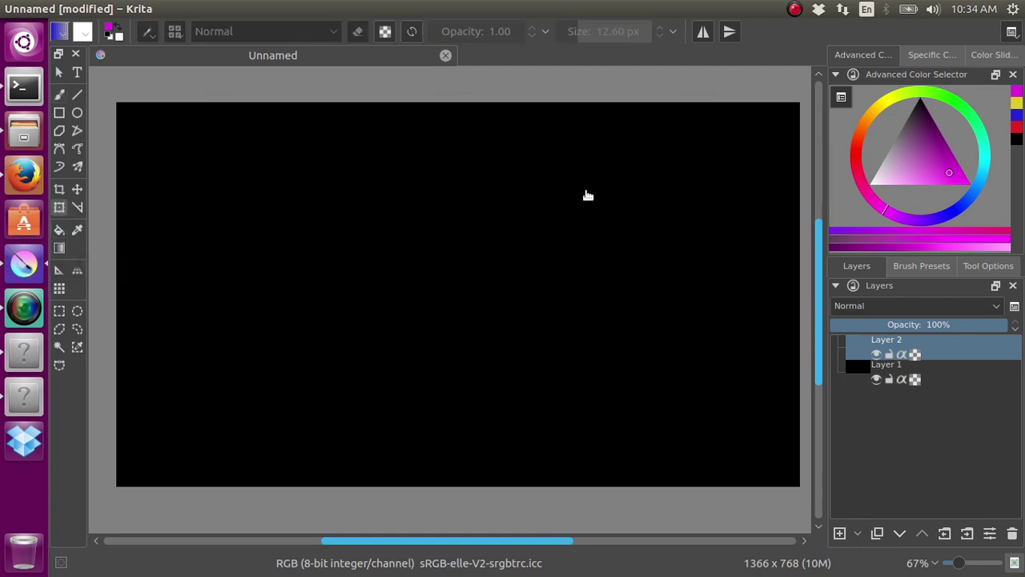
pyautogui.click(442, 156)
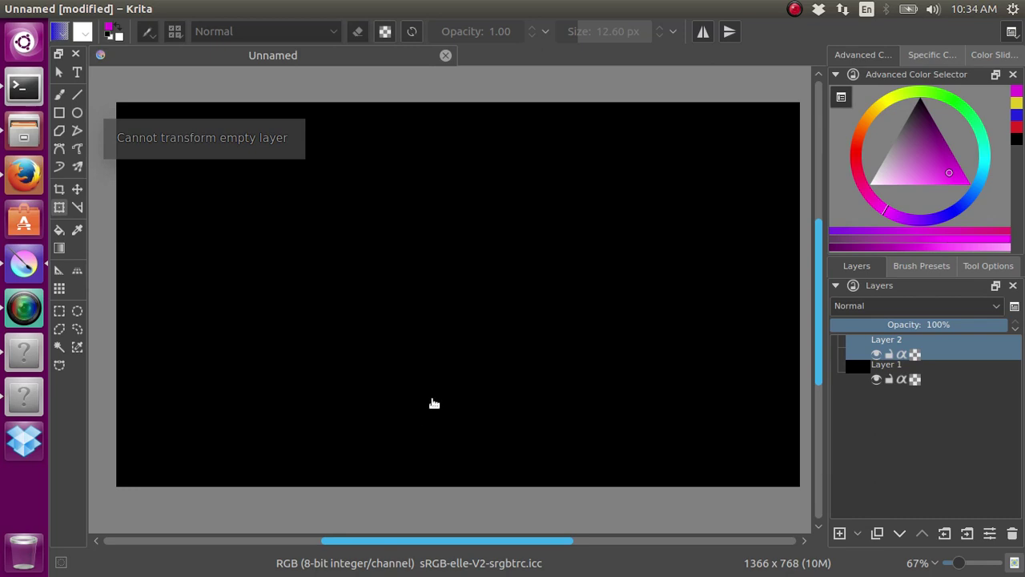
pyautogui.click(59, 94)
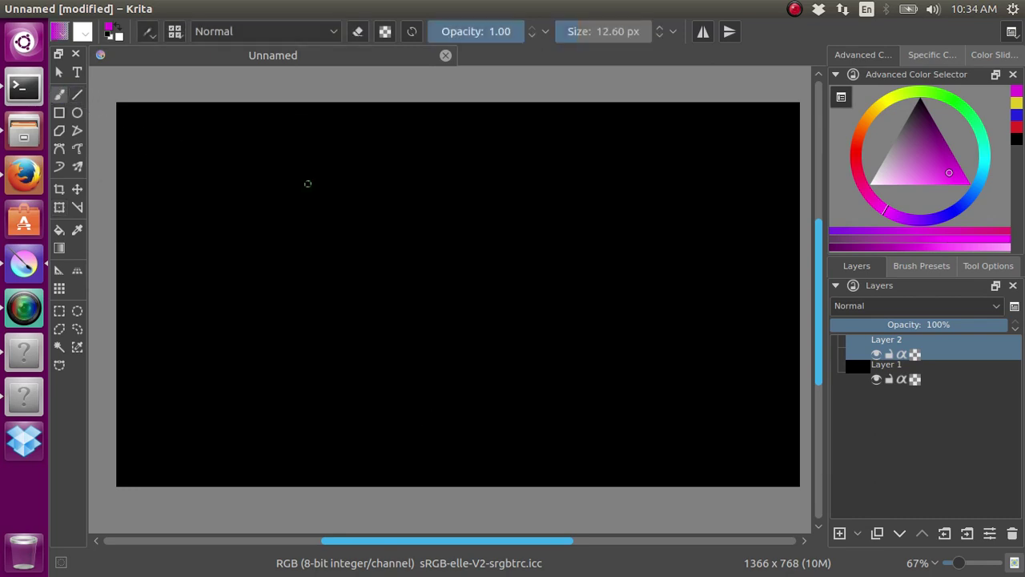
pyautogui.moveTo(462, 136); pyautogui.dragTo(450, 447)
pyautogui.moveTo(250, 276); pyautogui.dragTo(679, 295)
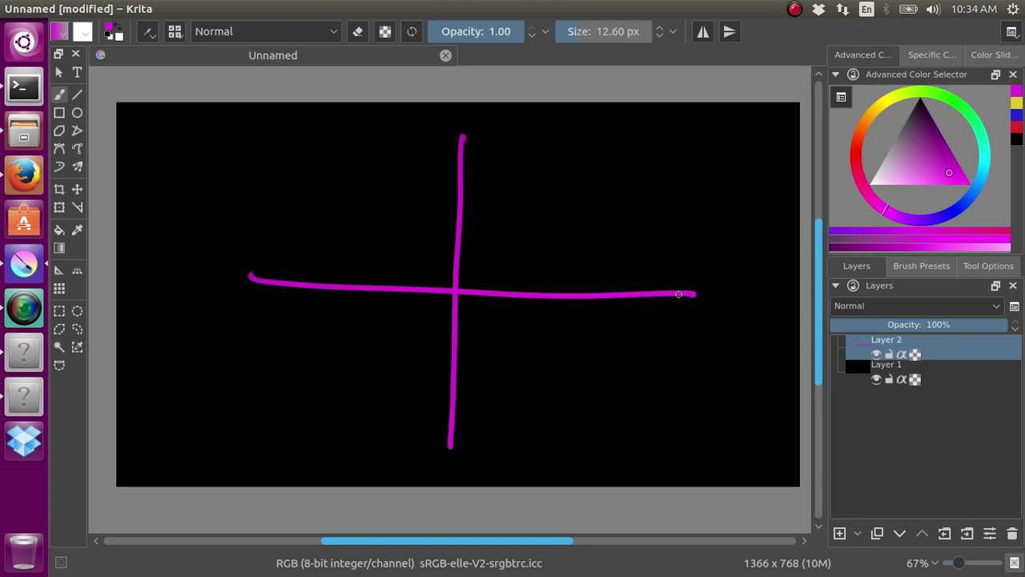
# - Switch to the Top Block window, examine the Time Domain and Frequency displays, and return to the Krita drawing
pyautogui.hotkey('alt', 'Tab')
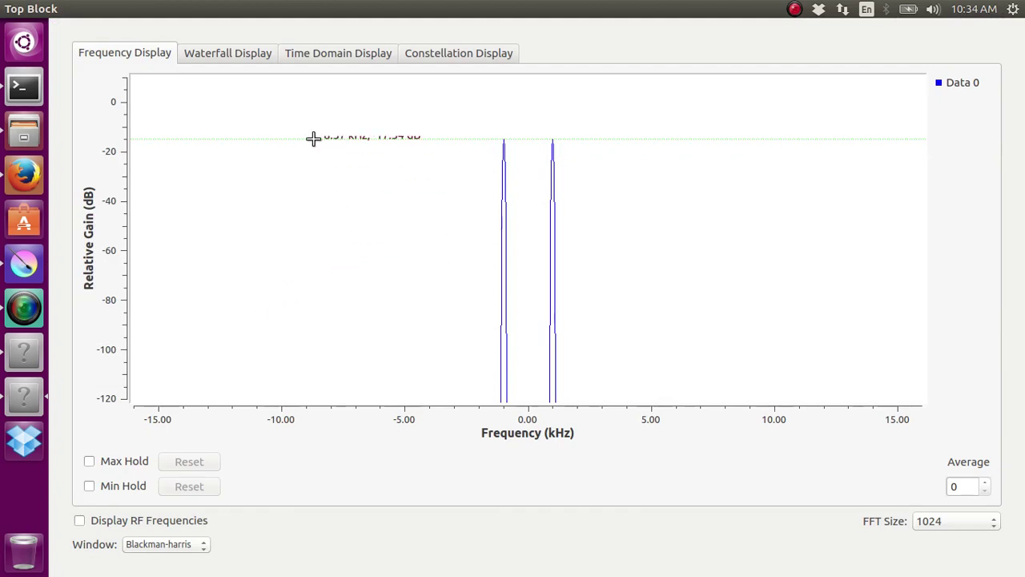
pyautogui.click(312, 53)
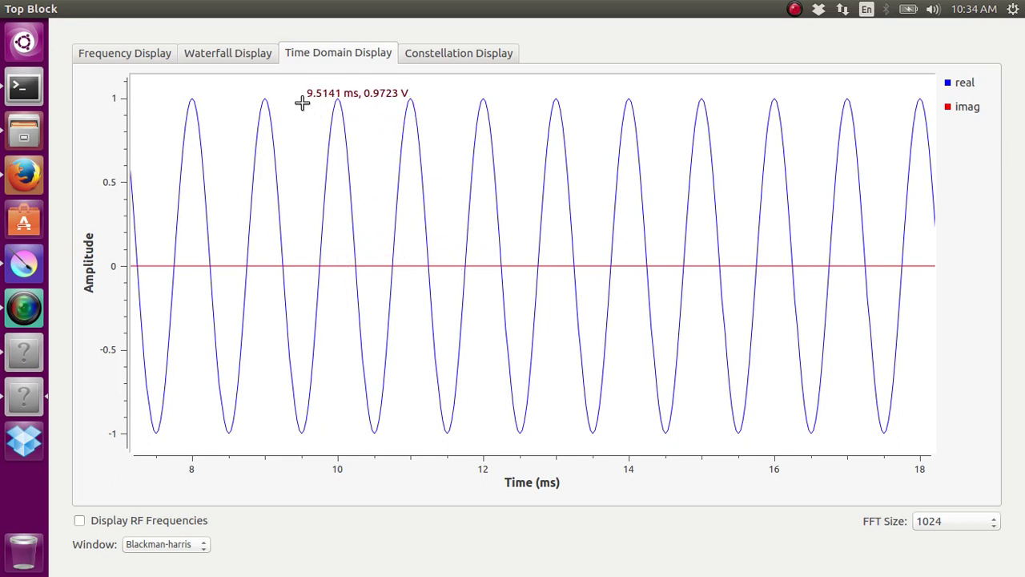
pyautogui.click(136, 55)
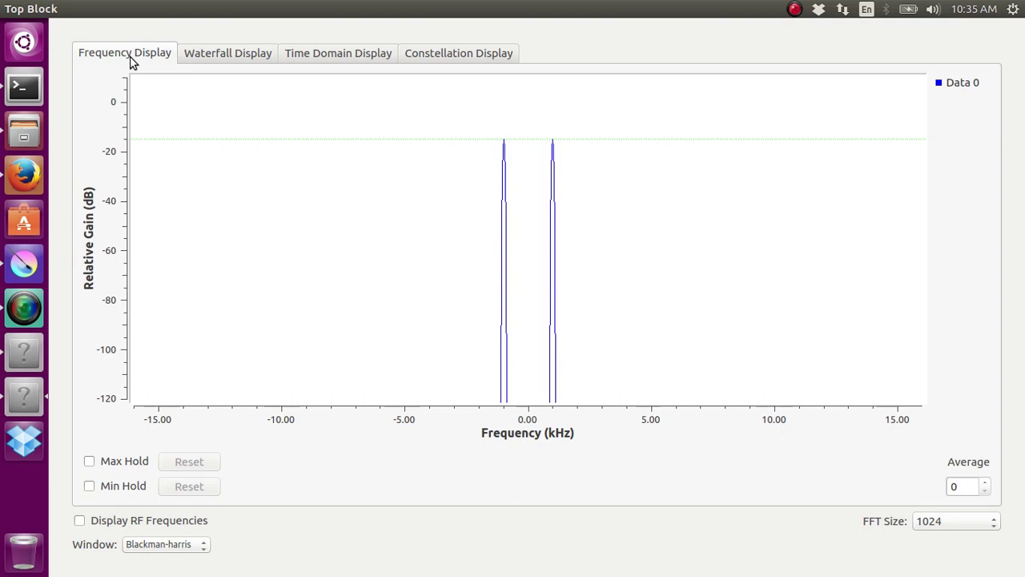
pyautogui.click(32, 304)
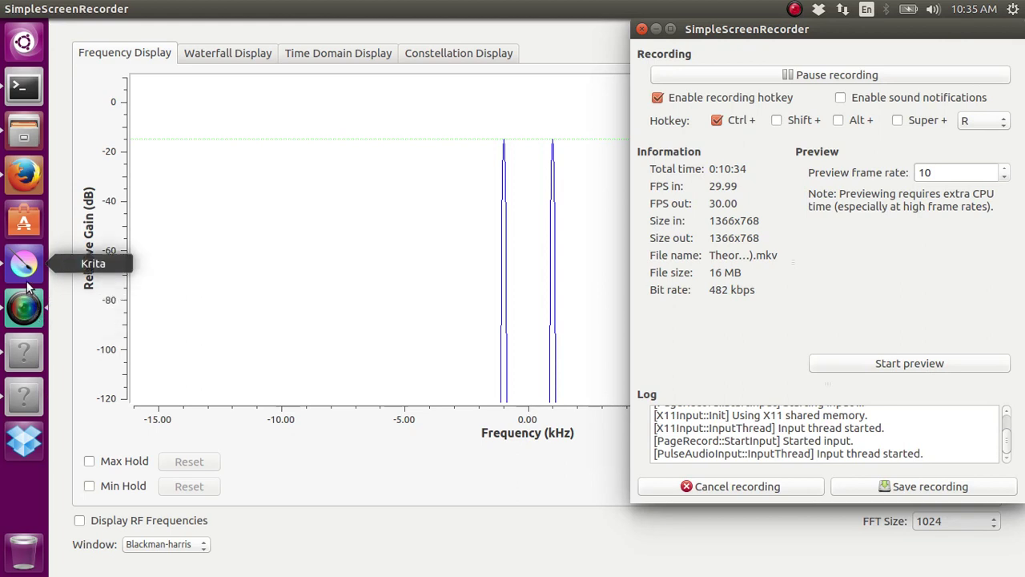
pyautogui.click(28, 284)
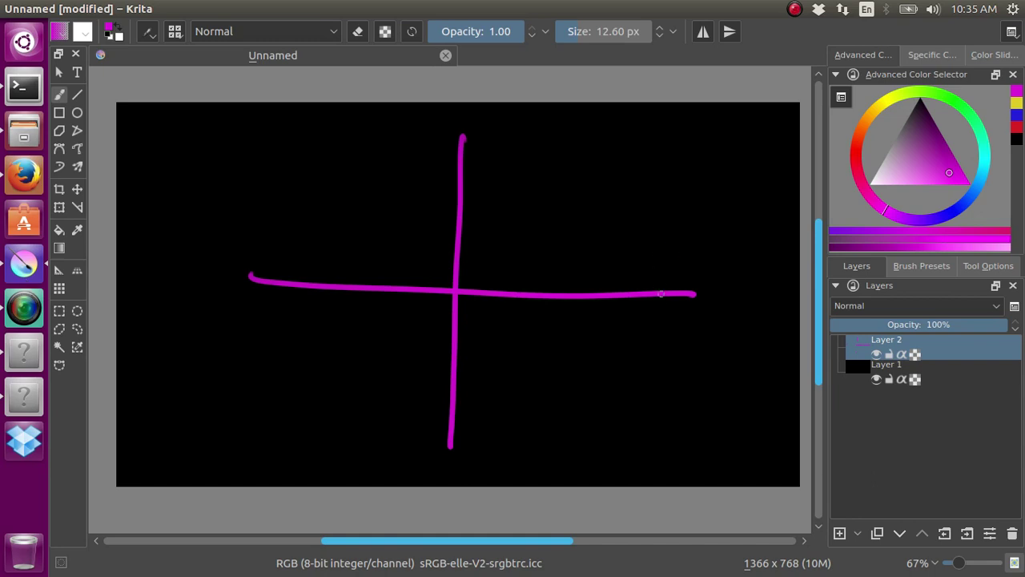
pyautogui.moveTo(679, 286)
pyautogui.mouseDown()
pyautogui.moveTo(653, 305)
pyautogui.moveTo(677, 302)
pyautogui.mouseUp()
pyautogui.hotkey('ctrl', 'z')
pyautogui.hotkey('ctrl', 'z')
# - Paint a green X near the right end of the horizontal axis and overlay it with a yellow X
pyautogui.click(959, 104)
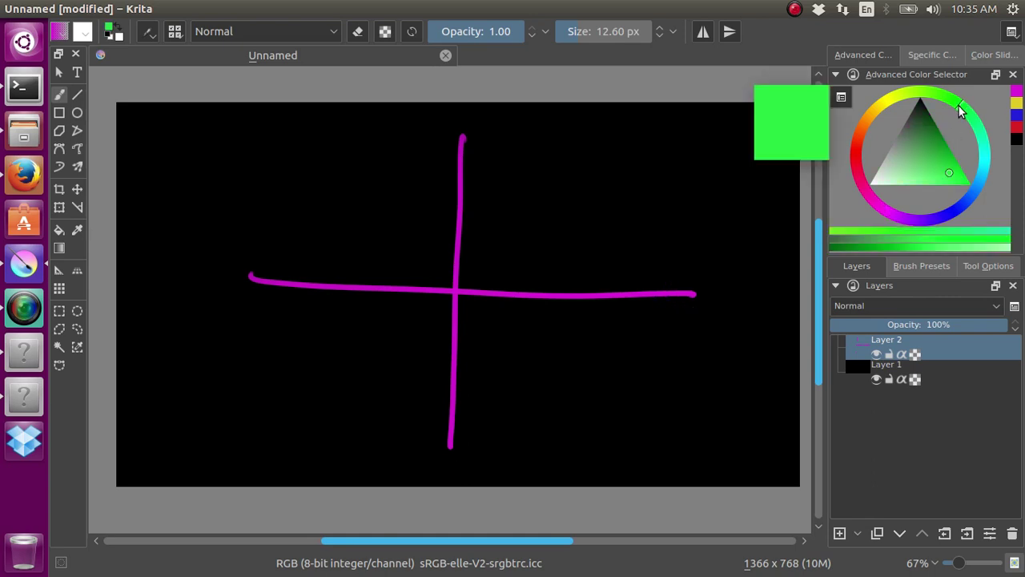
pyautogui.moveTo(668, 286)
pyautogui.mouseDown()
pyautogui.moveTo(652, 297)
pyautogui.moveTo(667, 301)
pyautogui.mouseUp()
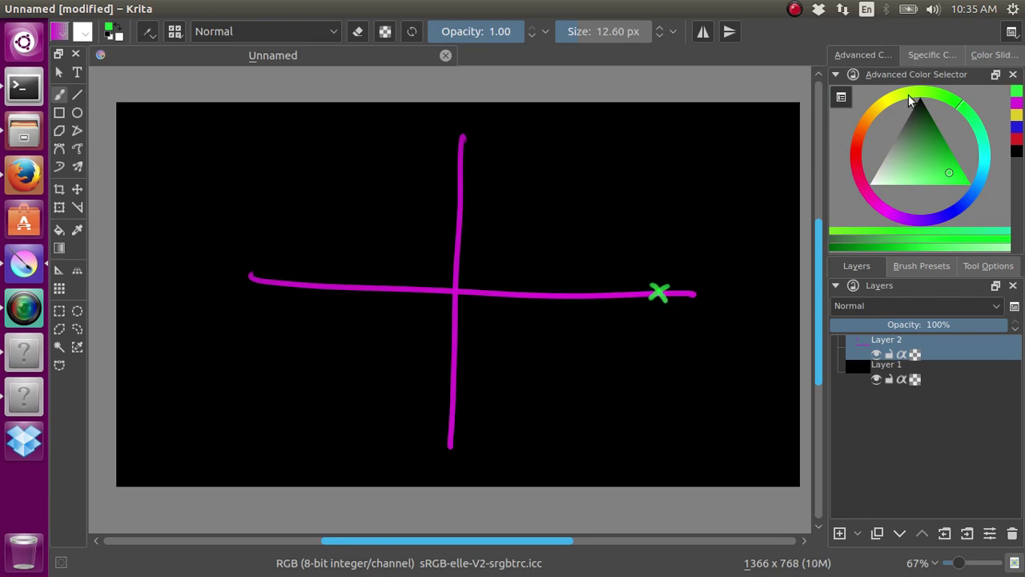
pyautogui.click(884, 101)
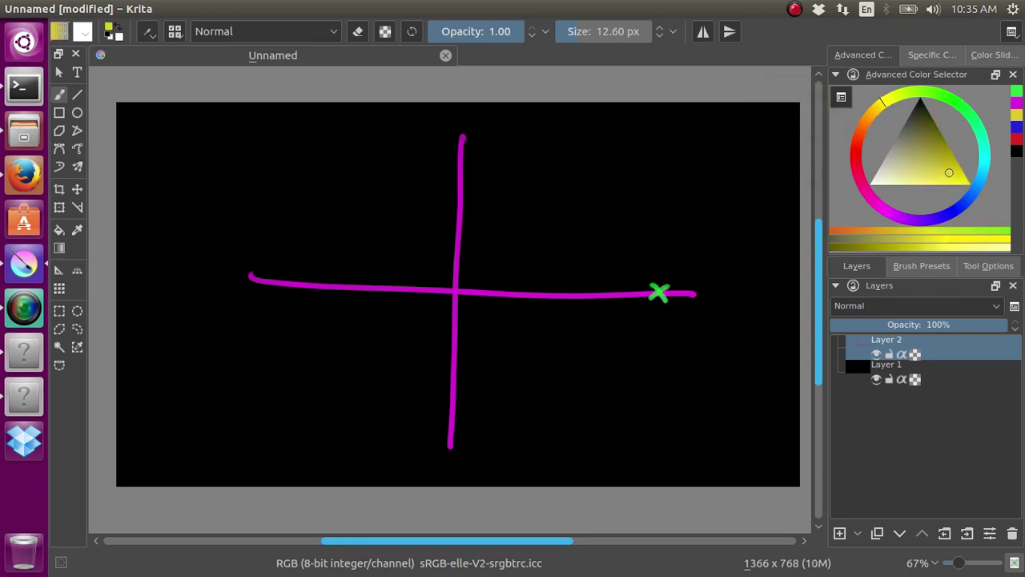
pyautogui.moveTo(668, 285)
pyautogui.mouseDown()
pyautogui.moveTo(651, 287)
pyautogui.moveTo(664, 302)
pyautogui.mouseUp()
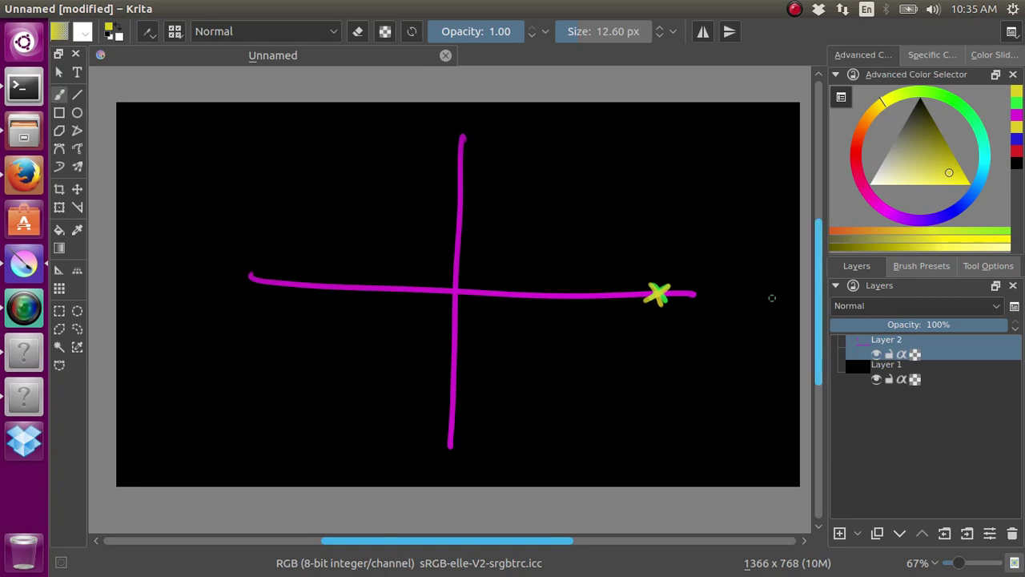
# - Paint two yellow X marks above and two below the horizontal axis near its right end, plus three yellow dots beyond that end
pyautogui.moveTo(775, 293)
pyautogui.mouseDown()
pyautogui.moveTo(753, 297)
pyautogui.moveTo(757, 290)
pyautogui.mouseUp()
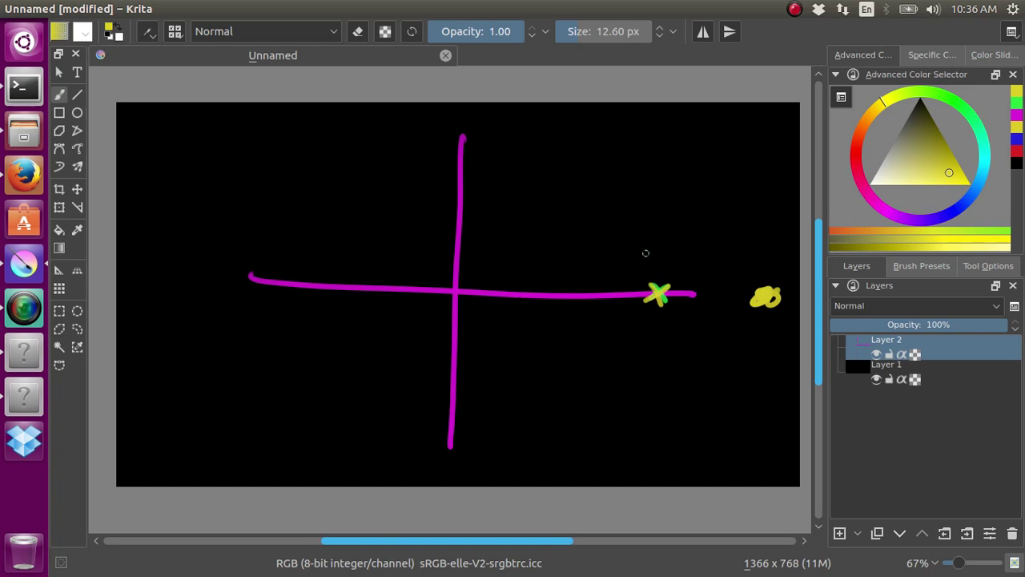
pyautogui.moveTo(645, 246); pyautogui.dragTo(639, 271)
pyautogui.moveTo(643, 323)
pyautogui.mouseDown()
pyautogui.moveTo(626, 332)
pyautogui.moveTo(635, 345)
pyautogui.moveTo(618, 337)
pyautogui.mouseUp()
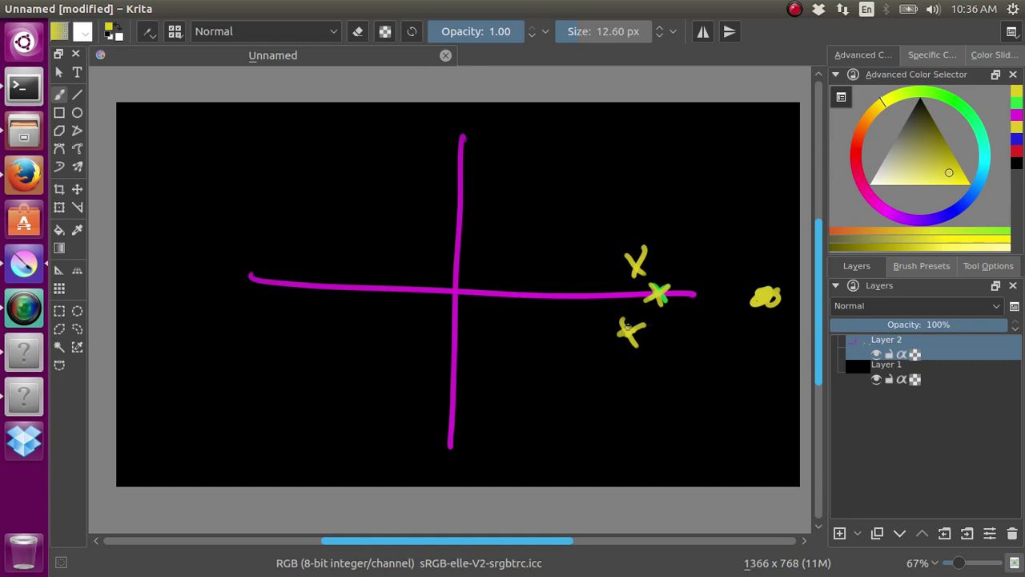
pyautogui.moveTo(732, 293); pyautogui.dragTo(736, 294)
pyautogui.moveTo(616, 224)
pyautogui.mouseDown()
pyautogui.moveTo(599, 244)
pyautogui.moveTo(614, 245)
pyautogui.mouseUp()
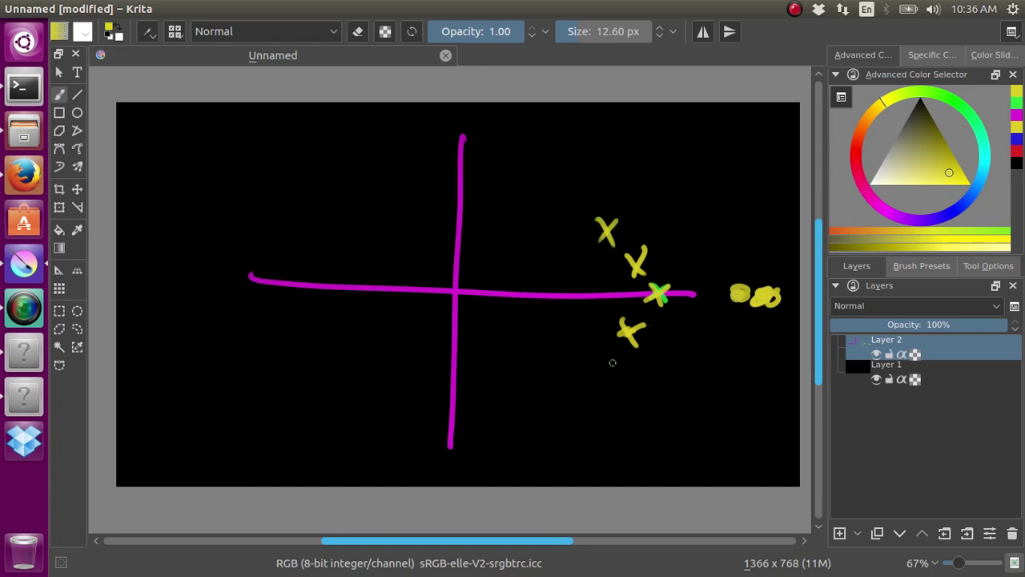
pyautogui.moveTo(609, 351); pyautogui.dragTo(588, 375)
pyautogui.moveTo(590, 355); pyautogui.dragTo(611, 383)
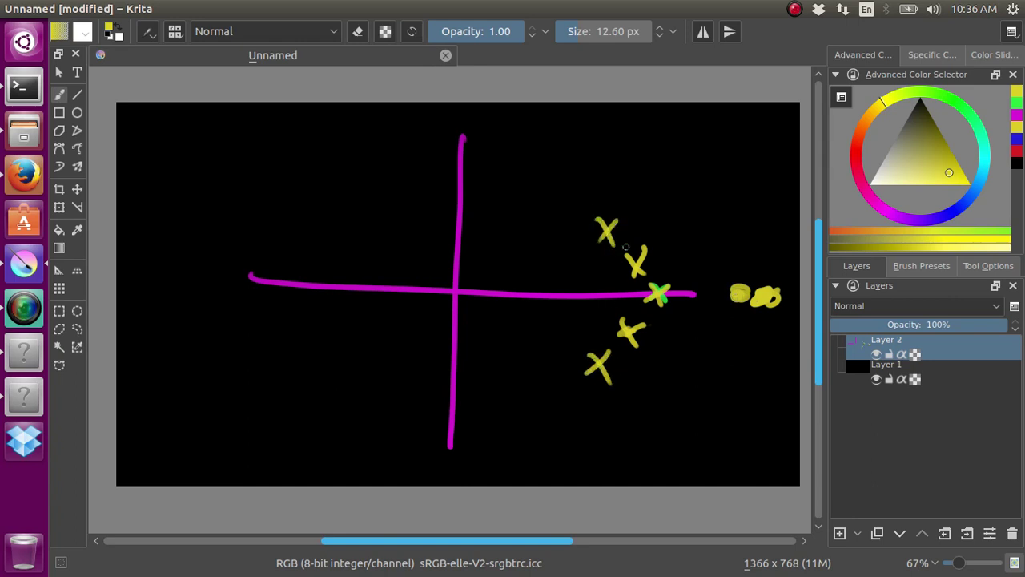
pyautogui.moveTo(713, 295); pyautogui.dragTo(724, 298)
# - Paint upper and lower yellow arcs from the X on the axis around to its left side, and cover the horizontal axis with a thick yellow band
pyautogui.moveTo(658, 291)
pyautogui.mouseDown()
pyautogui.moveTo(609, 228)
pyautogui.moveTo(512, 159)
pyautogui.moveTo(376, 176)
pyautogui.moveTo(347, 371)
pyautogui.mouseUp()
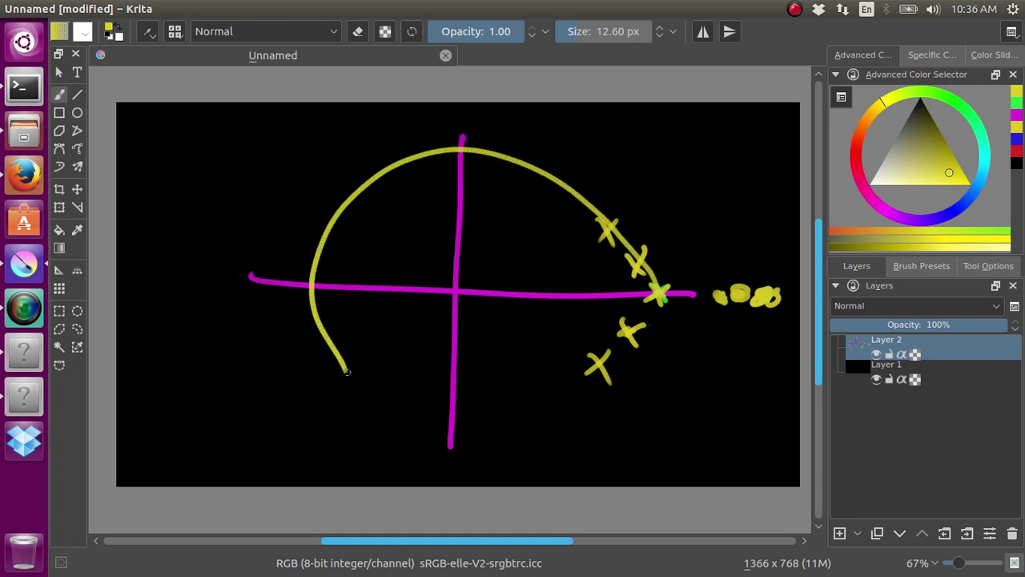
pyautogui.moveTo(653, 305)
pyautogui.mouseDown()
pyautogui.moveTo(589, 372)
pyautogui.moveTo(442, 418)
pyautogui.moveTo(346, 367)
pyautogui.moveTo(318, 232)
pyautogui.mouseUp()
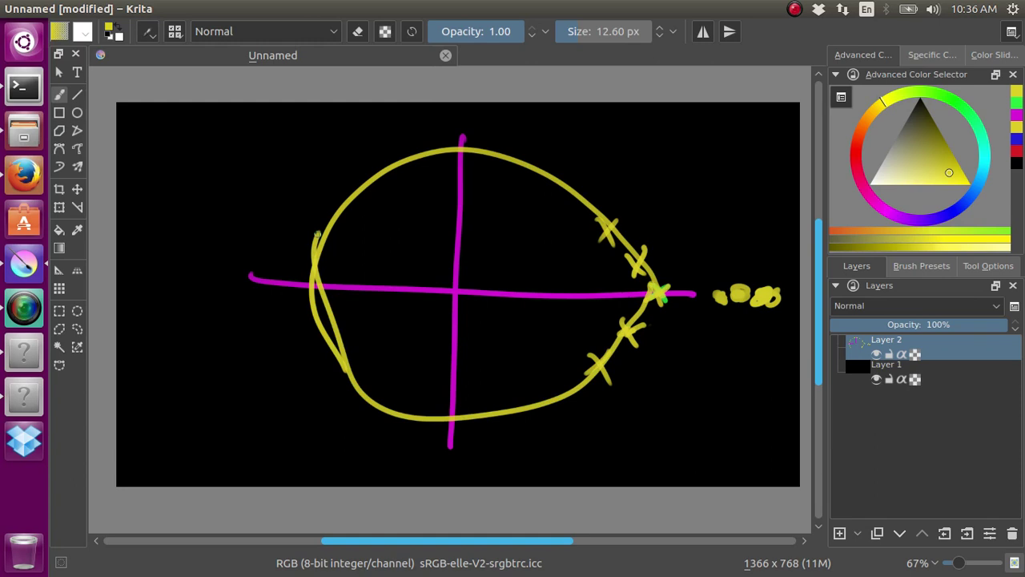
pyautogui.moveTo(309, 271); pyautogui.dragTo(309, 282)
pyautogui.moveTo(158, 264)
pyautogui.mouseDown()
pyautogui.moveTo(142, 271)
pyautogui.moveTo(190, 276)
pyautogui.mouseUp()
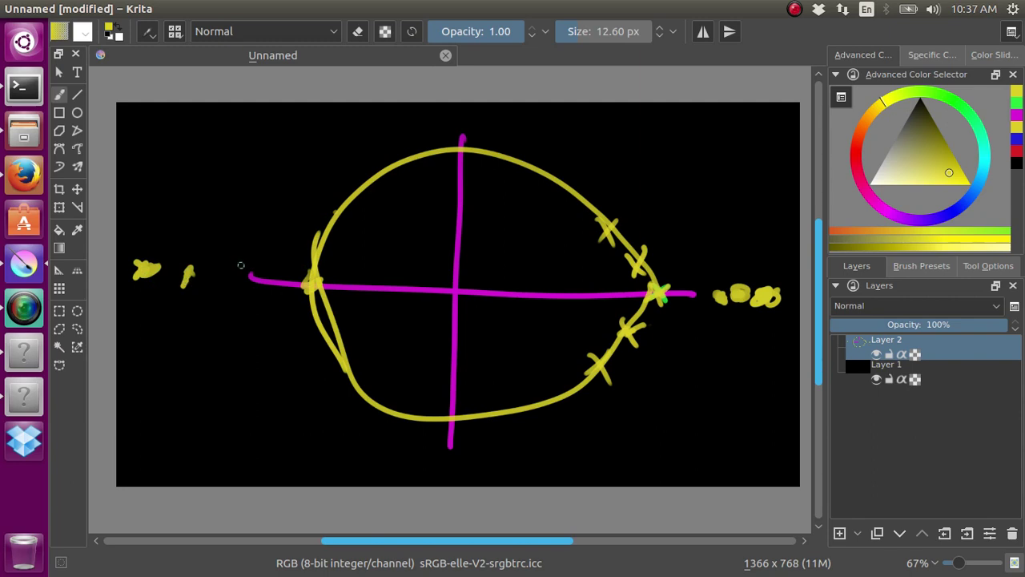
pyautogui.moveTo(168, 267)
pyautogui.mouseDown()
pyautogui.moveTo(741, 297)
pyautogui.moveTo(141, 266)
pyautogui.moveTo(539, 275)
pyautogui.moveTo(762, 293)
pyautogui.moveTo(218, 270)
pyautogui.moveTo(662, 299)
pyautogui.moveTo(329, 275)
pyautogui.mouseUp()
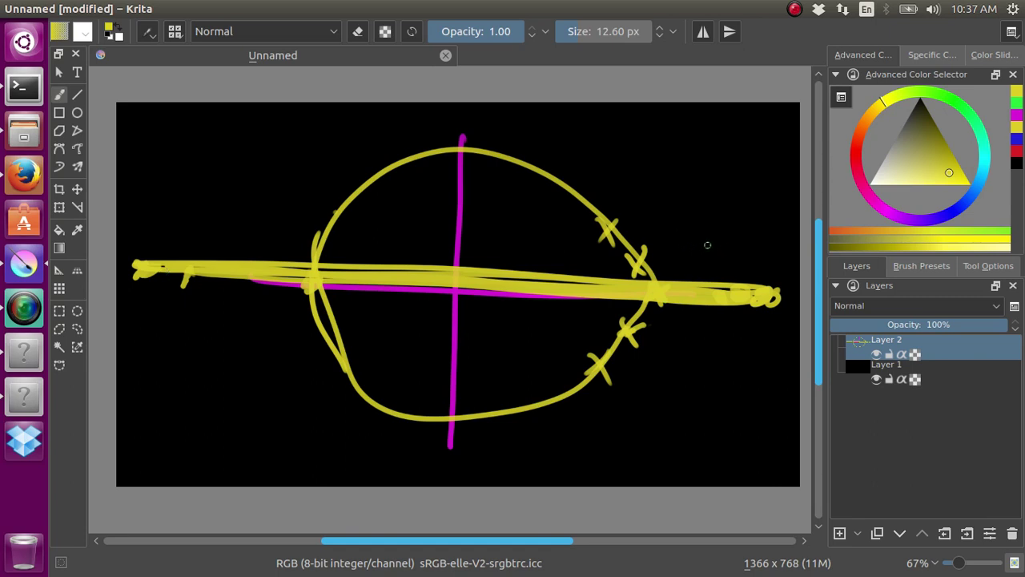
# - Handwrite the yellow labels I above the horizontal axis and Q beside the vertical axis, with the letters i and j next to Q
pyautogui.moveTo(721, 232)
pyautogui.mouseDown()
pyautogui.moveTo(724, 278)
pyautogui.moveTo(718, 234)
pyautogui.moveTo(737, 232)
pyautogui.mouseUp()
pyautogui.moveTo(705, 279); pyautogui.dragTo(738, 278)
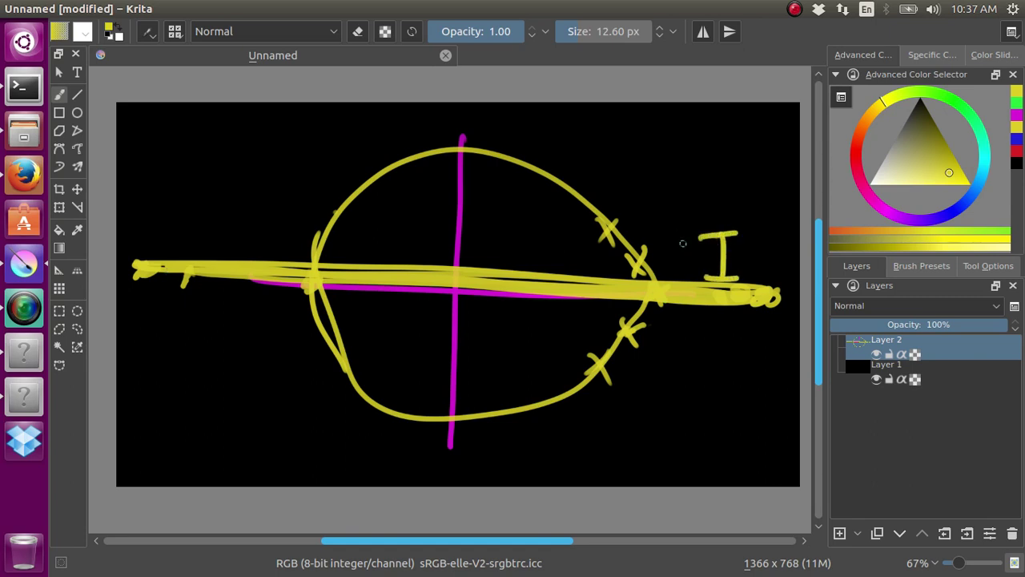
pyautogui.moveTo(504, 105)
pyautogui.mouseDown()
pyautogui.moveTo(493, 141)
pyautogui.moveTo(513, 117)
pyautogui.moveTo(521, 141)
pyautogui.mouseUp()
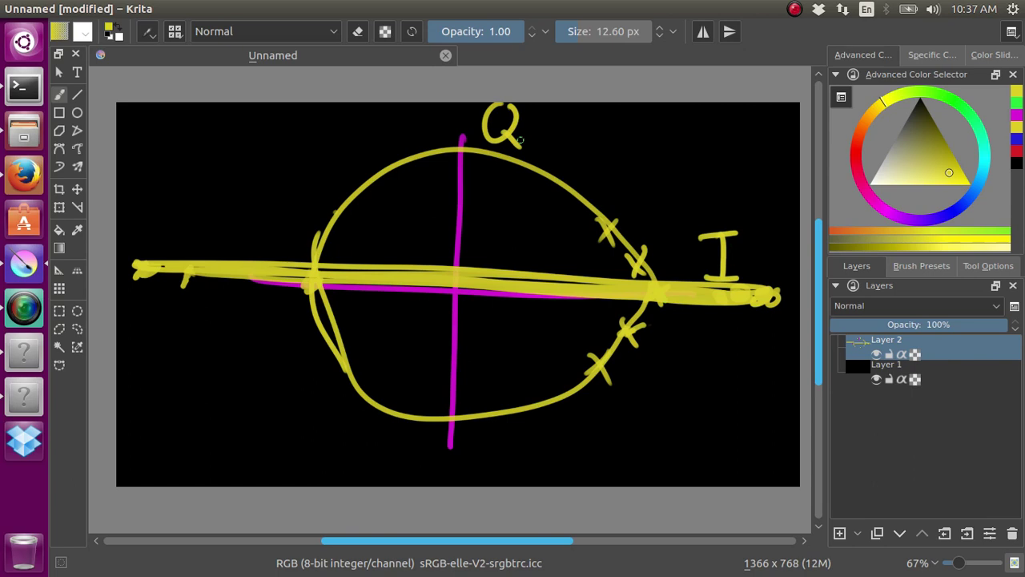
pyautogui.click(563, 117)
pyautogui.moveTo(562, 126)
pyautogui.mouseDown()
pyautogui.moveTo(563, 146)
pyautogui.moveTo(595, 157)
pyautogui.mouseUp()
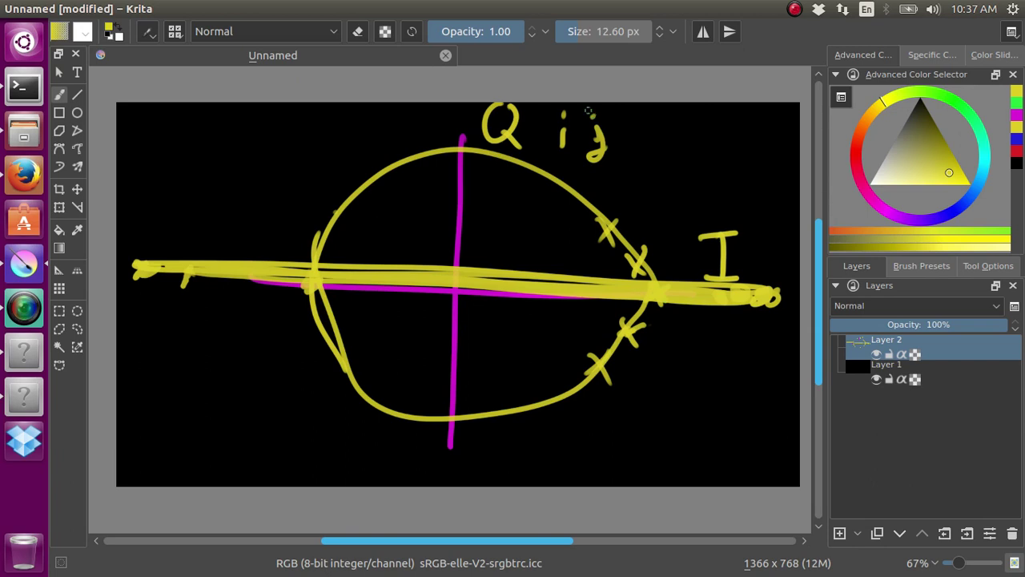
# - Close the running Top Block window and switch to the flowgraph in GNU Radio Companion
pyautogui.click(23, 408)
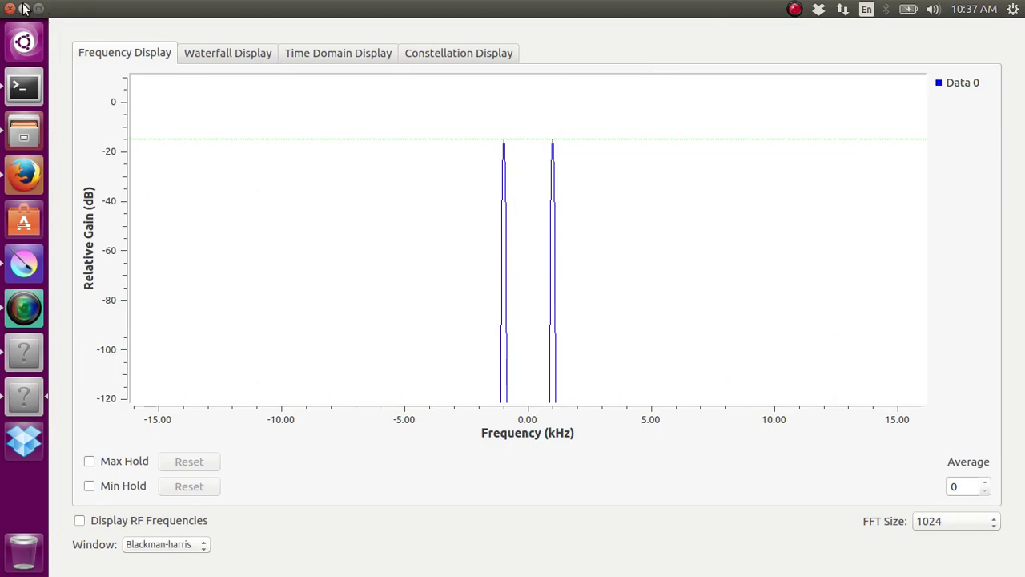
pyautogui.click(9, 9)
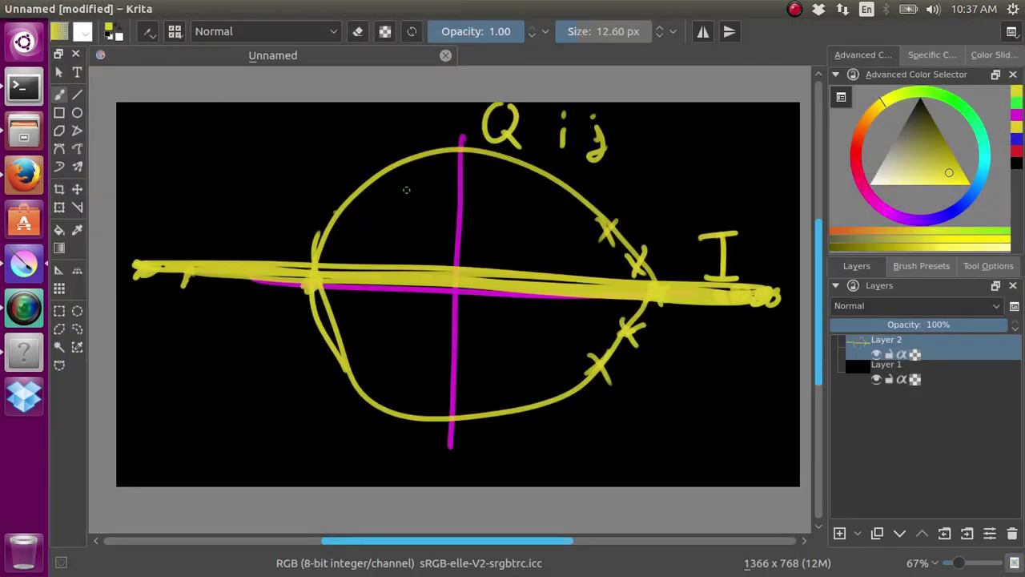
pyautogui.click(16, 365)
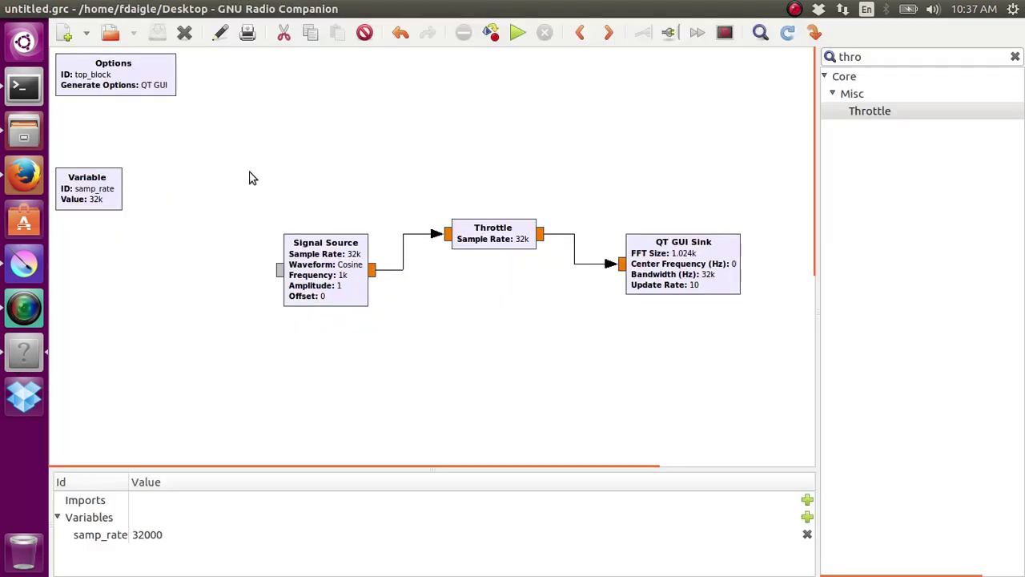
# - Change the data type of the Signal Source, Throttle and QT GUI Sink blocks to complex
pyautogui.moveTo(250, 173); pyautogui.dragTo(769, 386)
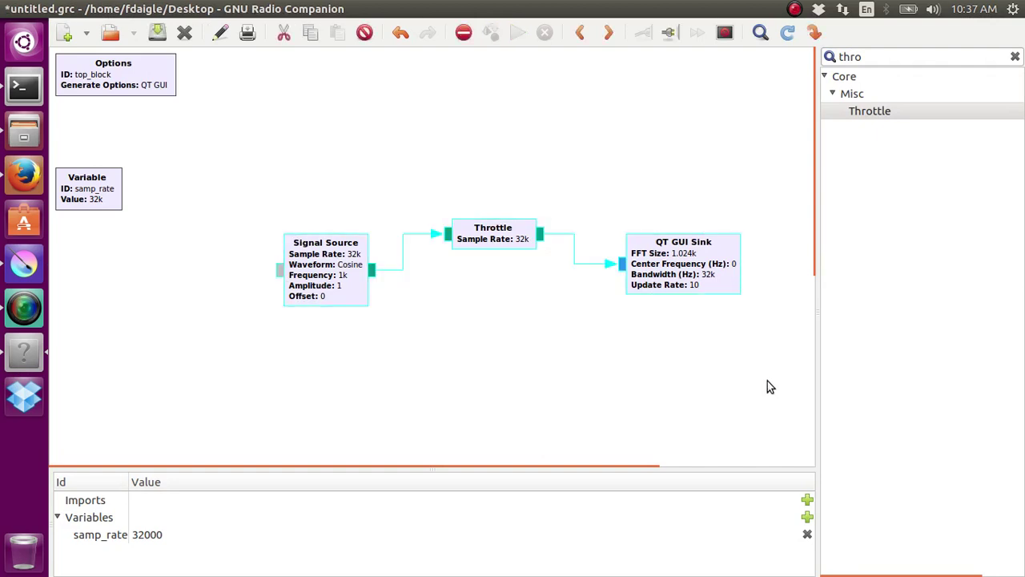
pyautogui.press('Up')
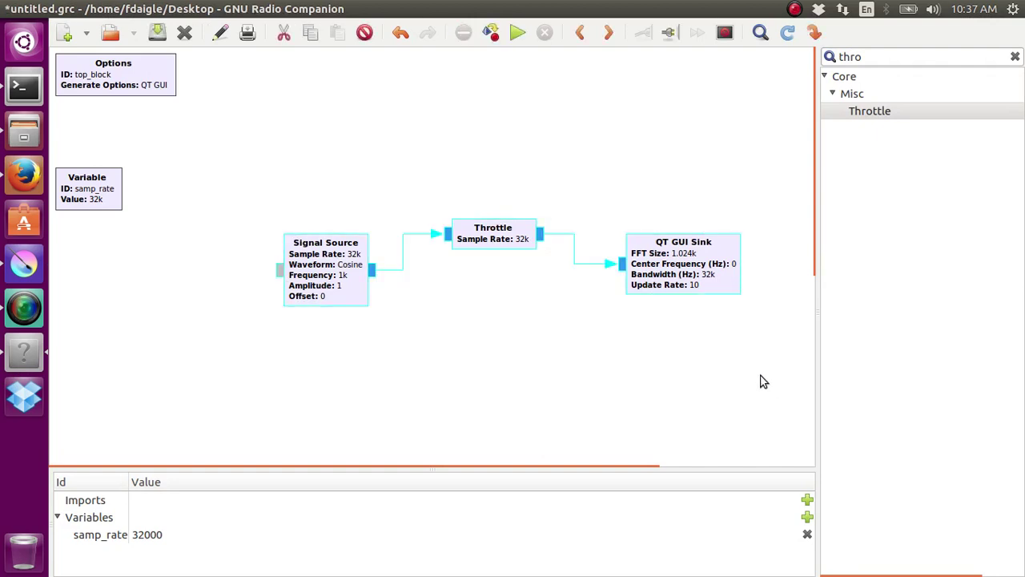
pyautogui.click(657, 111)
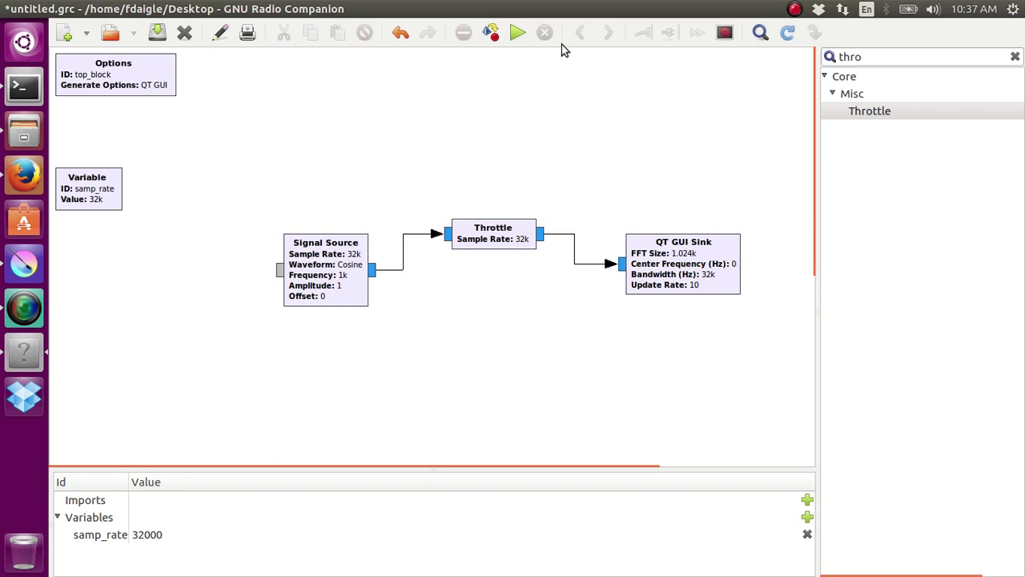
# - Run the flowgraph, examine the Constellation Display, and close the output window
pyautogui.click(516, 34)
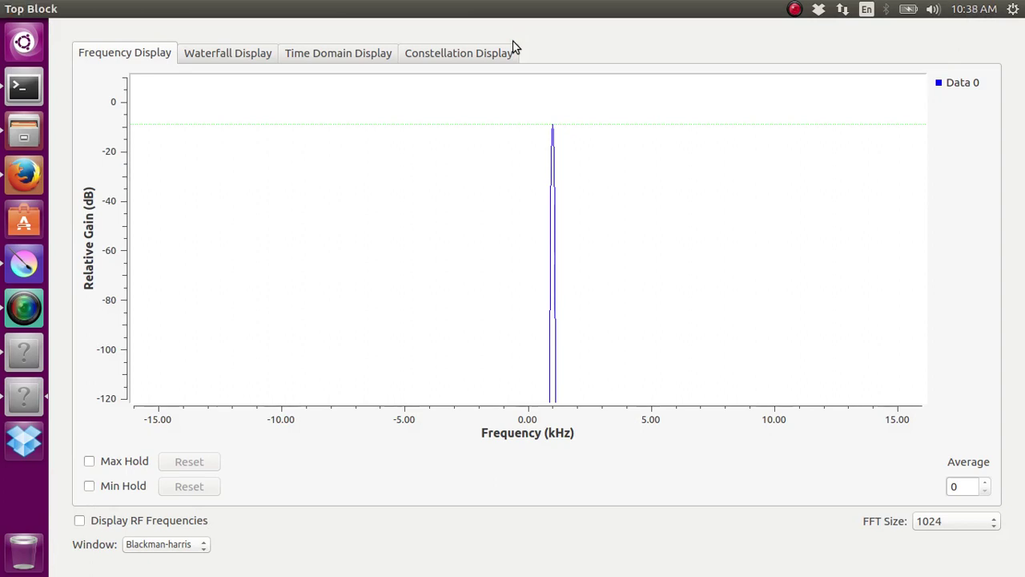
pyautogui.click(443, 55)
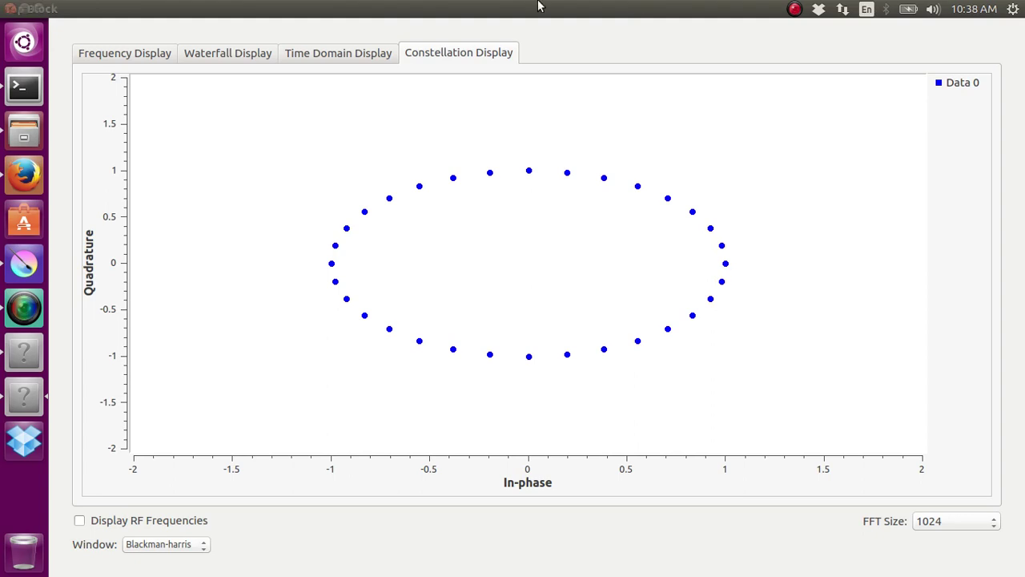
pyautogui.click(10, 8)
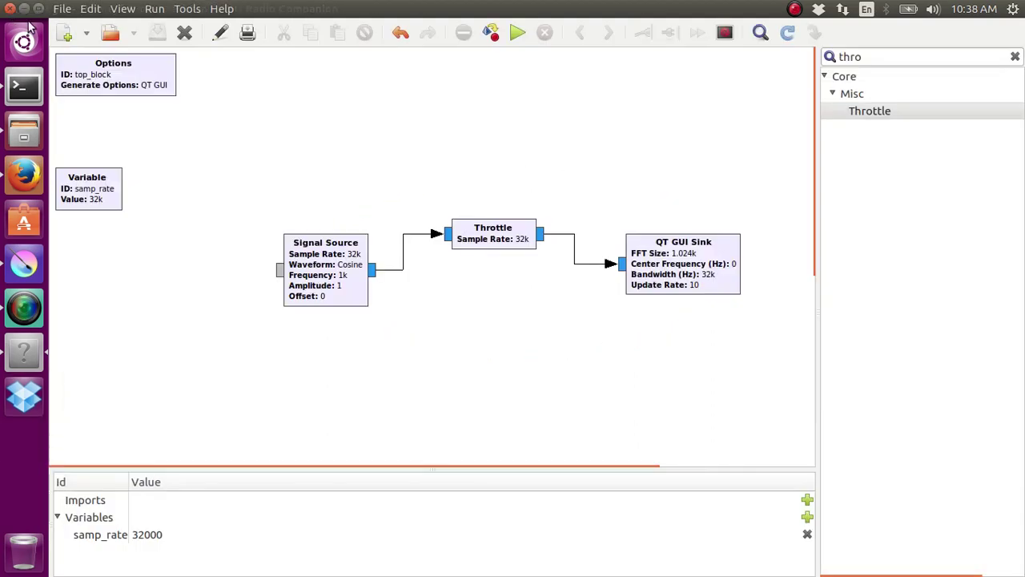
# - Set the Signal Source block's frequency to 1
pyautogui.click(357, 261)
pyautogui.doubleClick(356, 261)
pyautogui.click(480, 243)
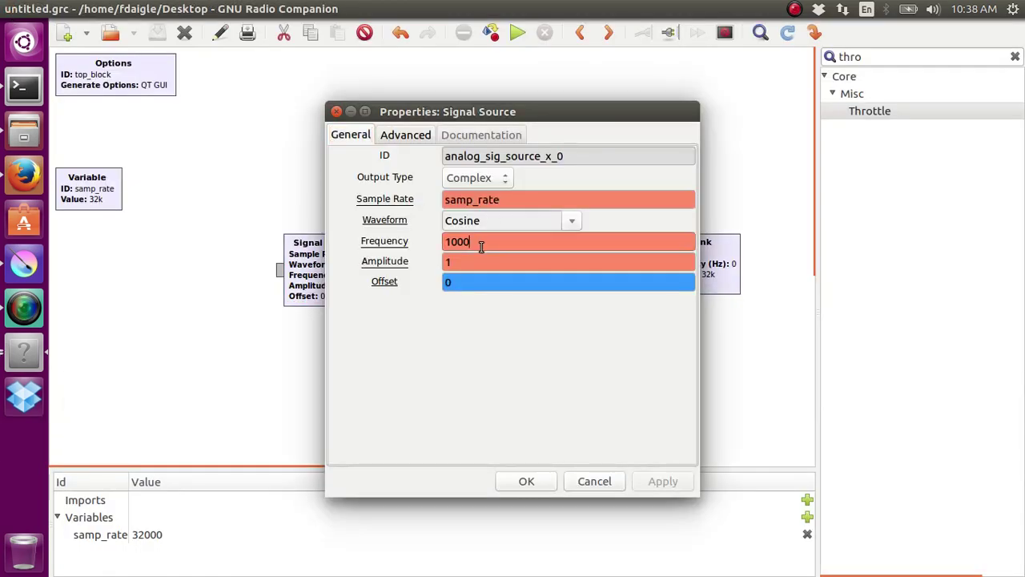
pyautogui.press('BackSpace')
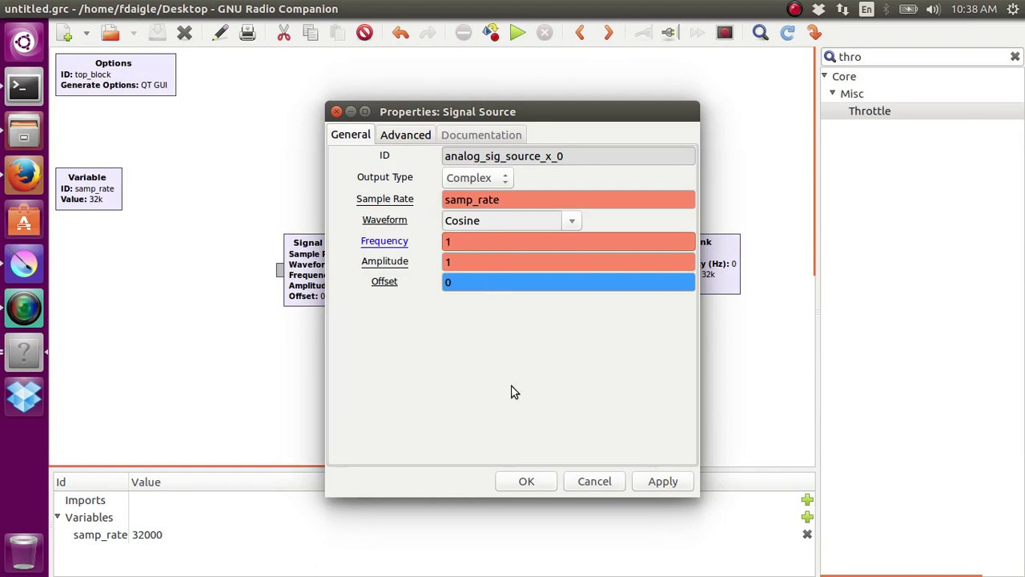
pyautogui.click(521, 480)
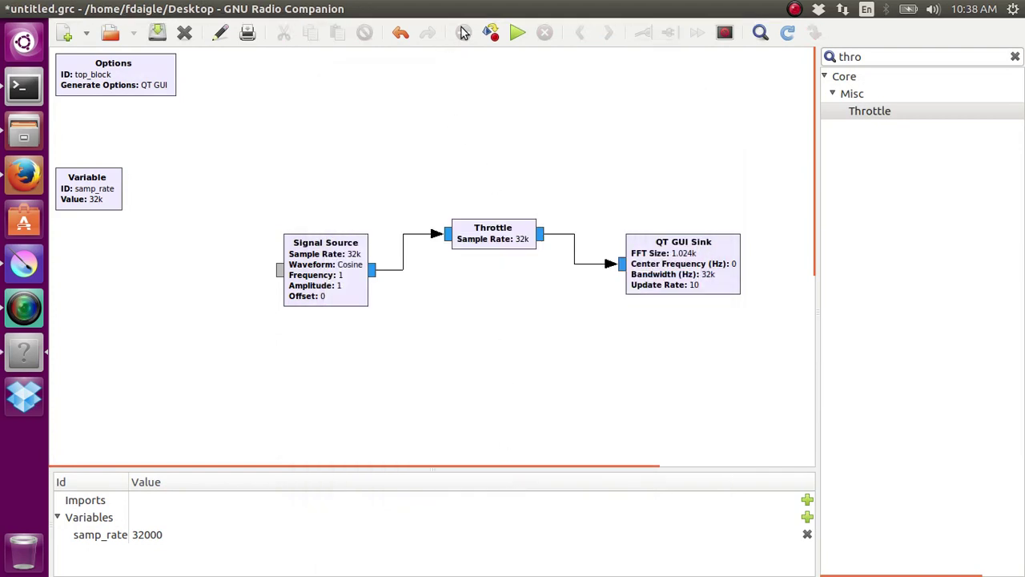
# - Run the flowgraph, examine the signal in the Constellation Display and Time Domain Display, and close the output window
pyautogui.click(518, 32)
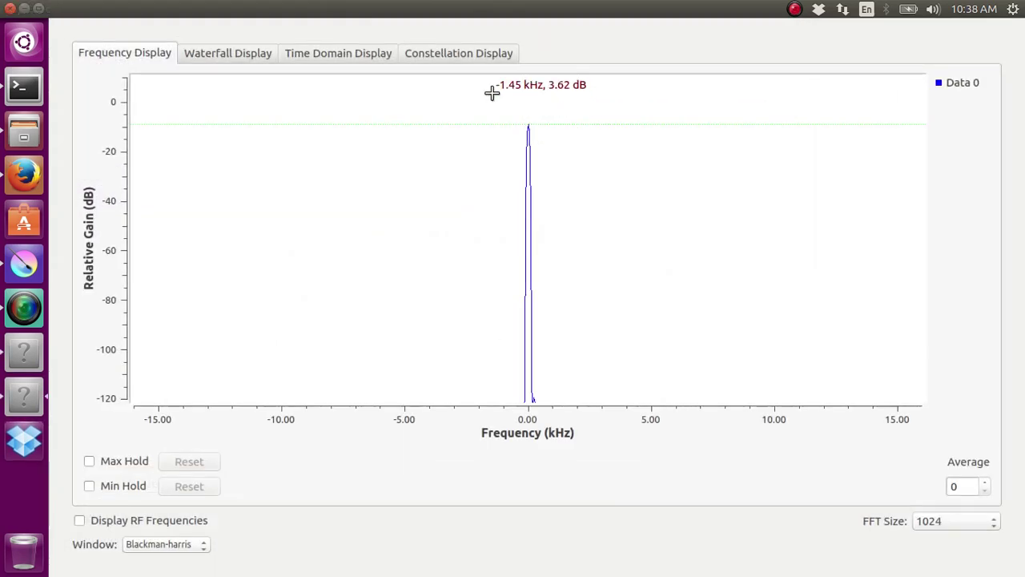
pyautogui.click(432, 57)
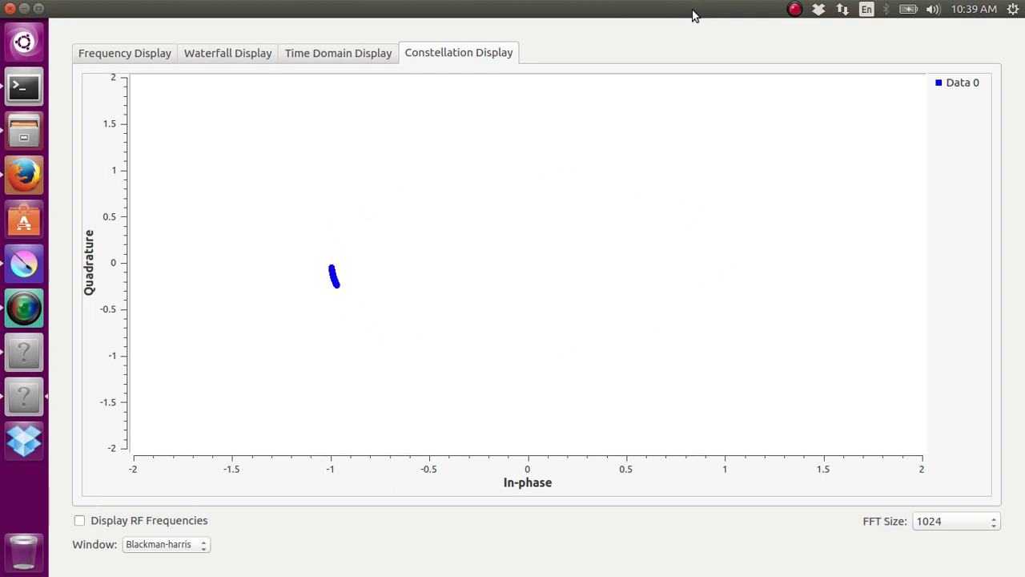
pyautogui.doubleClick(503, 15)
pyautogui.click(326, 100)
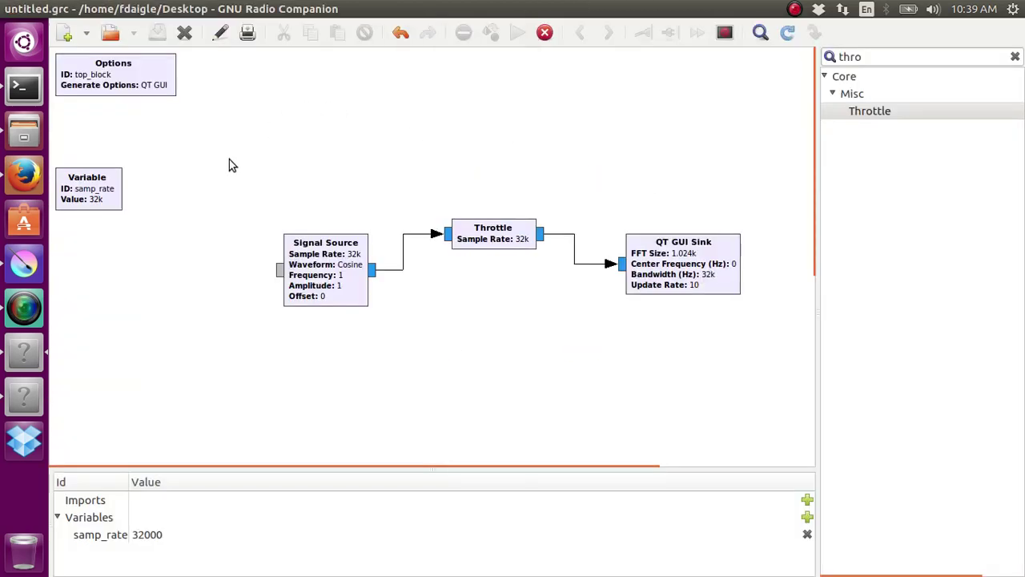
pyautogui.click(35, 406)
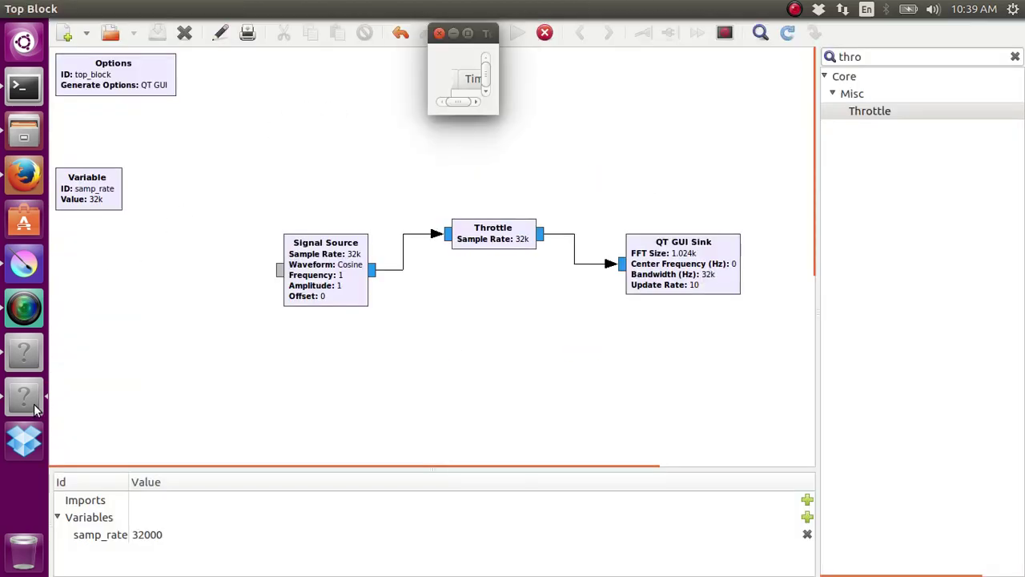
pyautogui.click(466, 34)
pyautogui.click(361, 56)
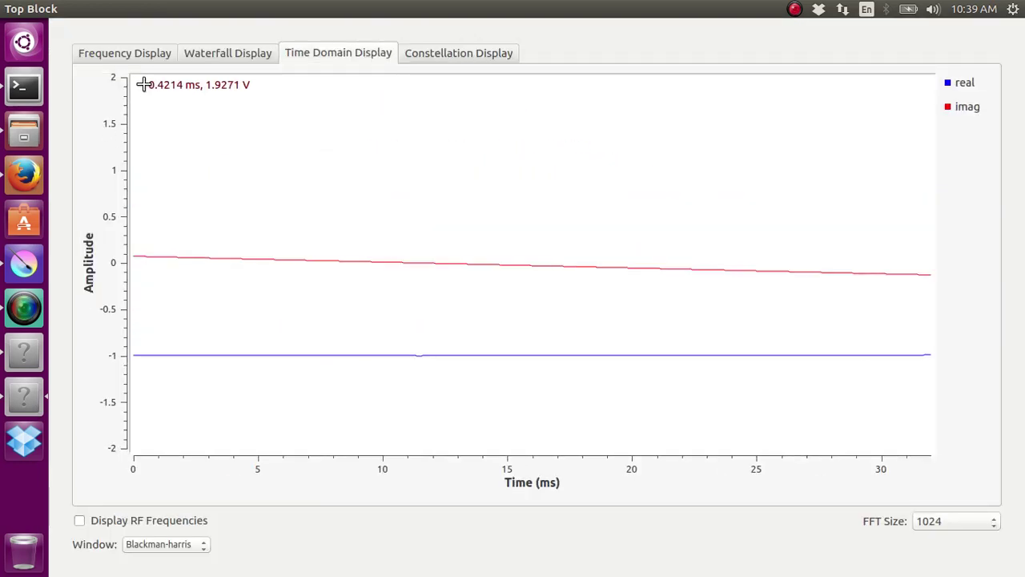
pyautogui.hotkey('alt', 'F4')
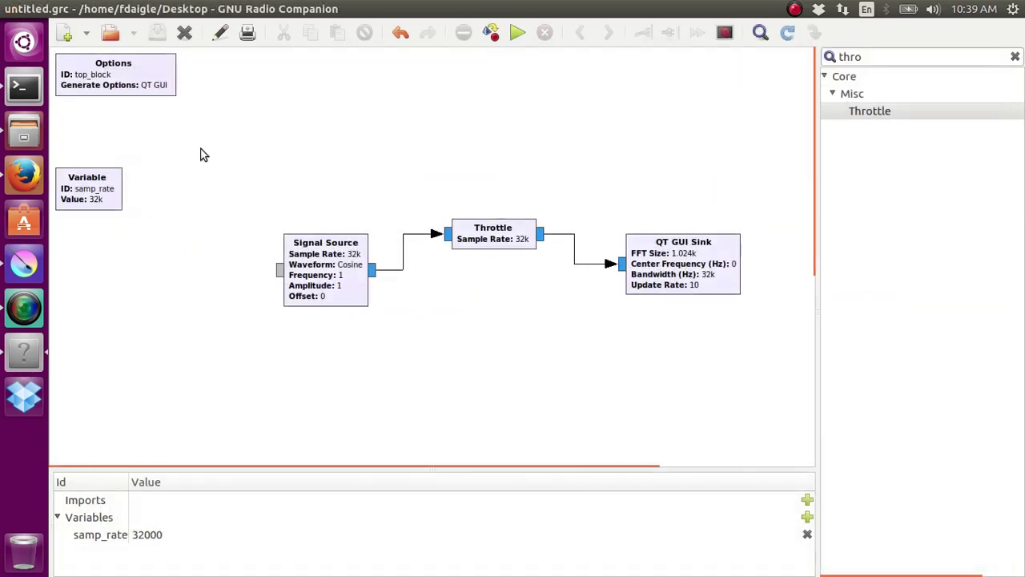
# - Set the Signal Source block's frequency to 1k
pyautogui.doubleClick(314, 253)
pyautogui.click(504, 241)
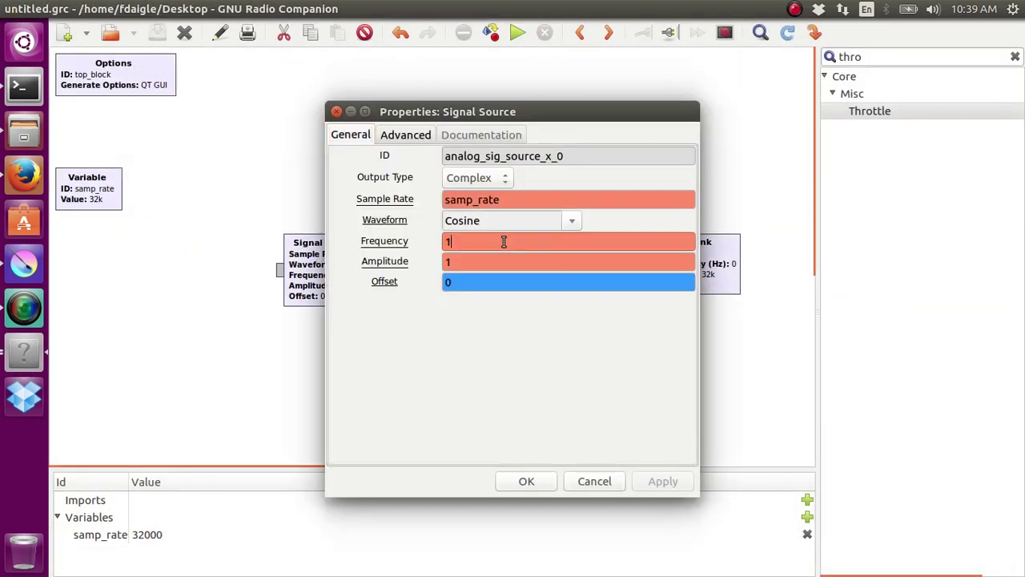
pyautogui.write('k')
pyautogui.press('Return')
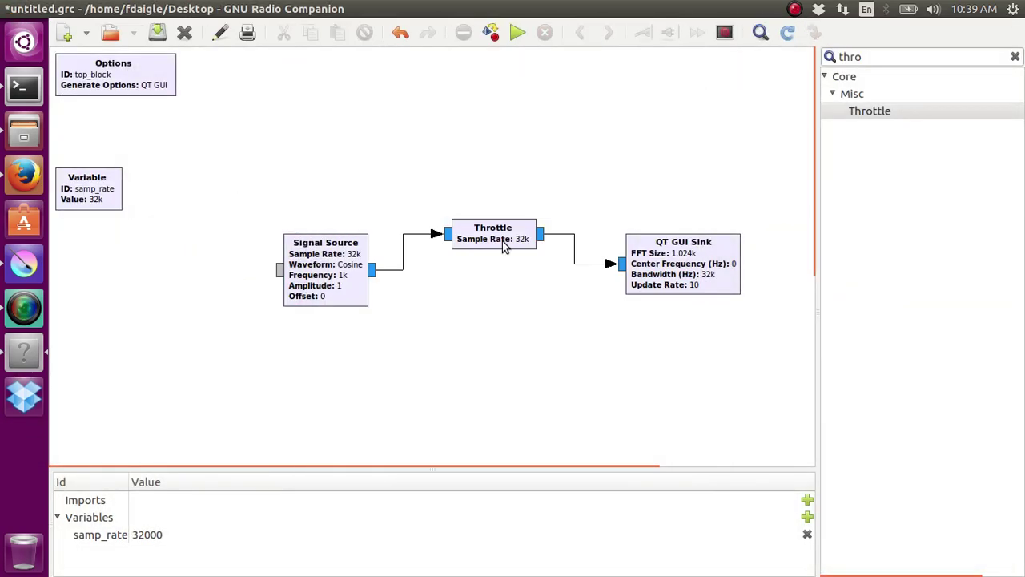
# - Run the flowgraph and zoom the Time Domain Display to about 10.5 to 15 ms to compare the real and imaginary waves
pyautogui.click(517, 30)
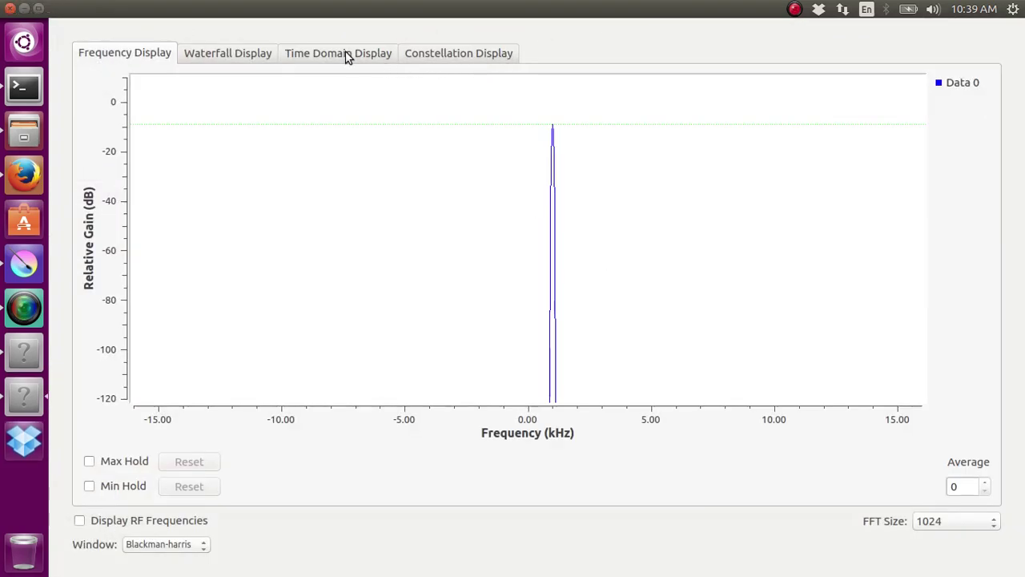
pyautogui.click(345, 54)
pyautogui.moveTo(396, 144); pyautogui.dragTo(508, 370)
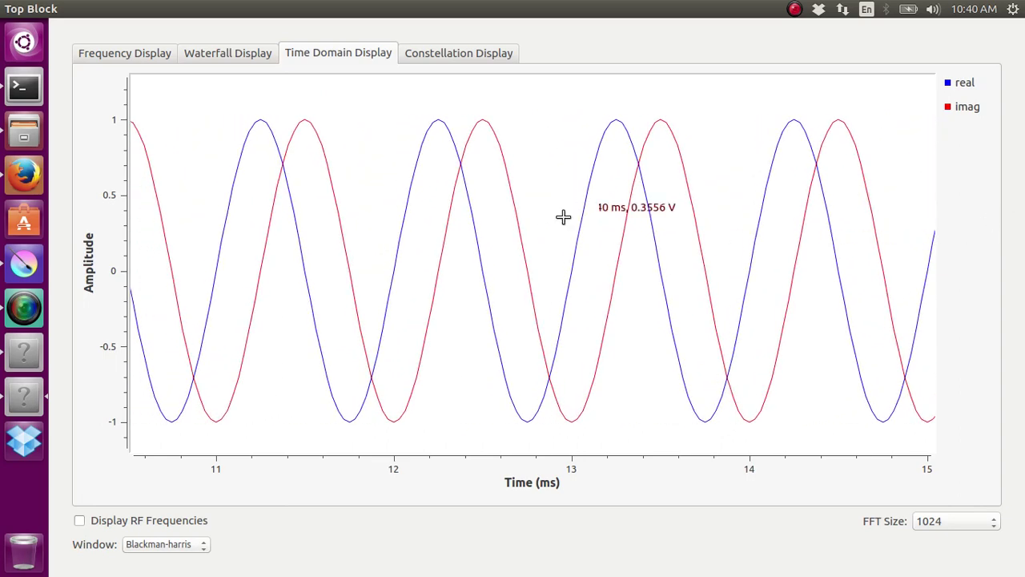
# - Switch to Firefox and search Google for "euler formula"
pyautogui.click(25, 174)
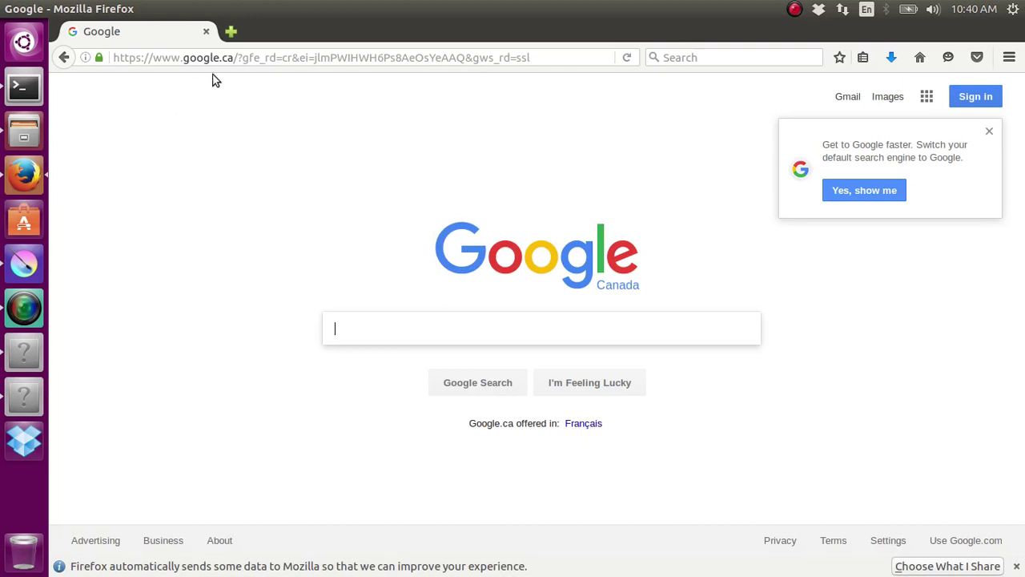
pyautogui.write('euler')
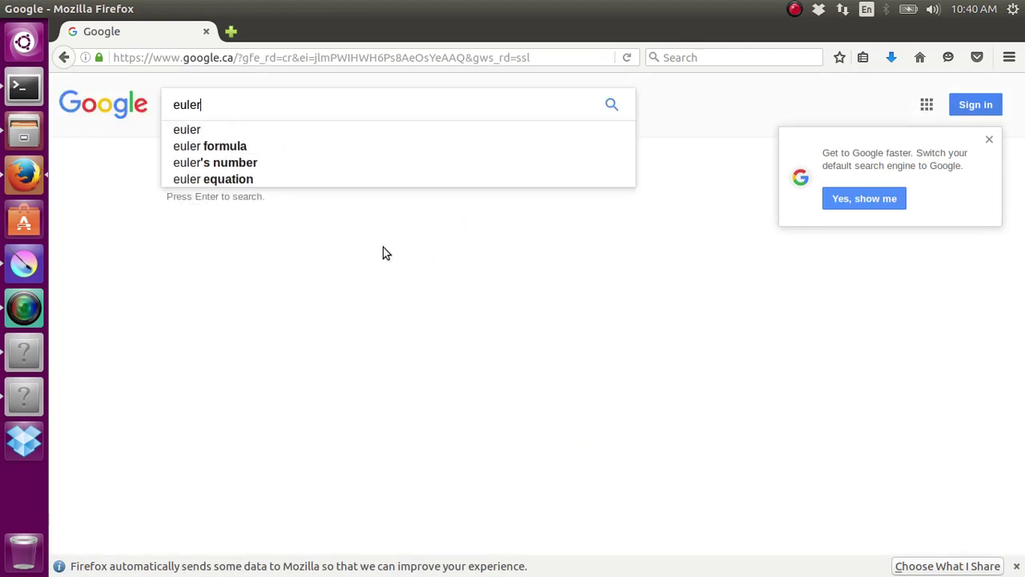
pyautogui.press('Down')
pyautogui.press('Down')
pyautogui.press('Return')
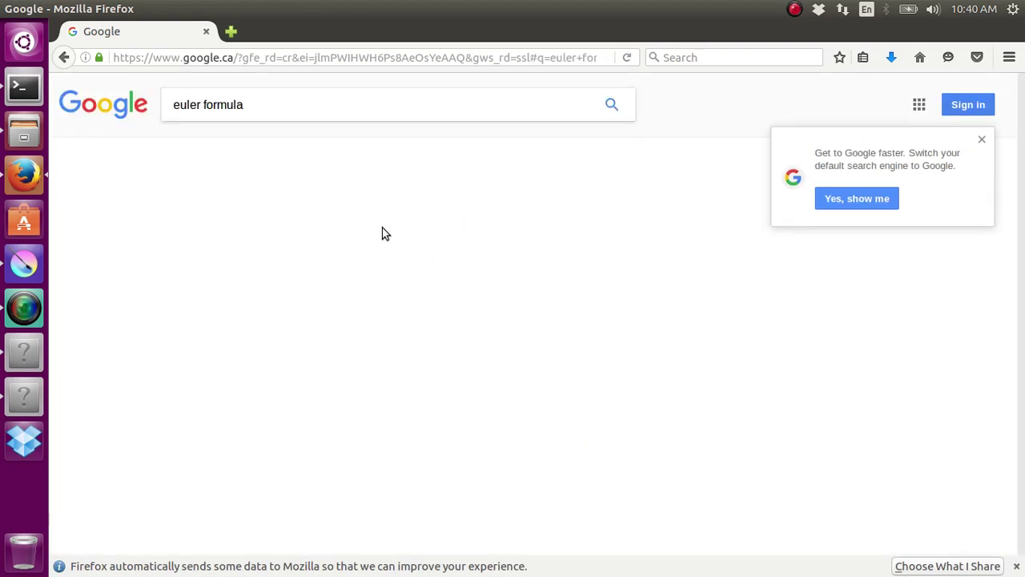
# - Search for "euler formula 3d" in a new browser tab and show the image results
pyautogui.click(231, 34)
pyautogui.write('eul')
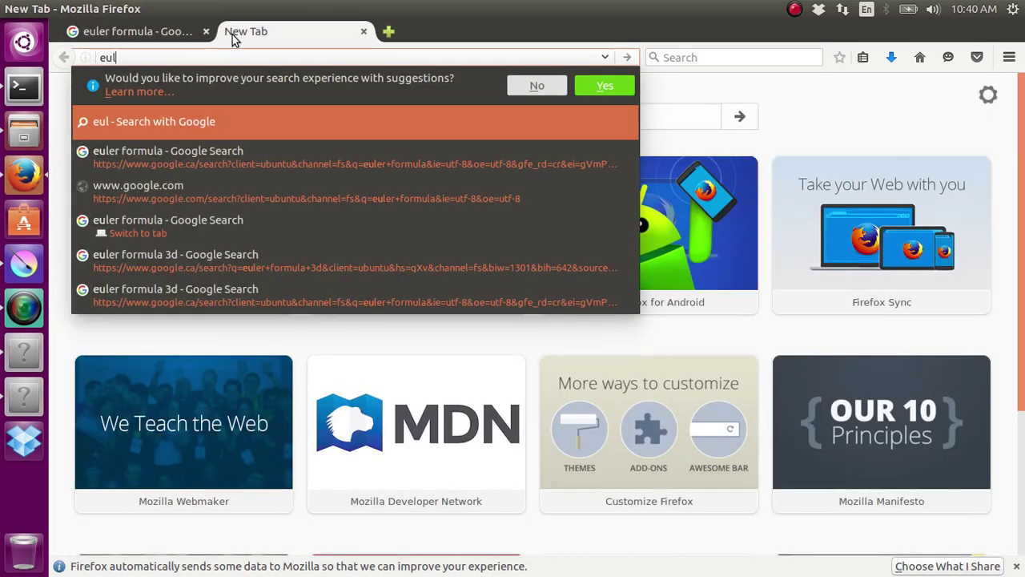
pyautogui.write('er formula 3d')
pyautogui.press('Return')
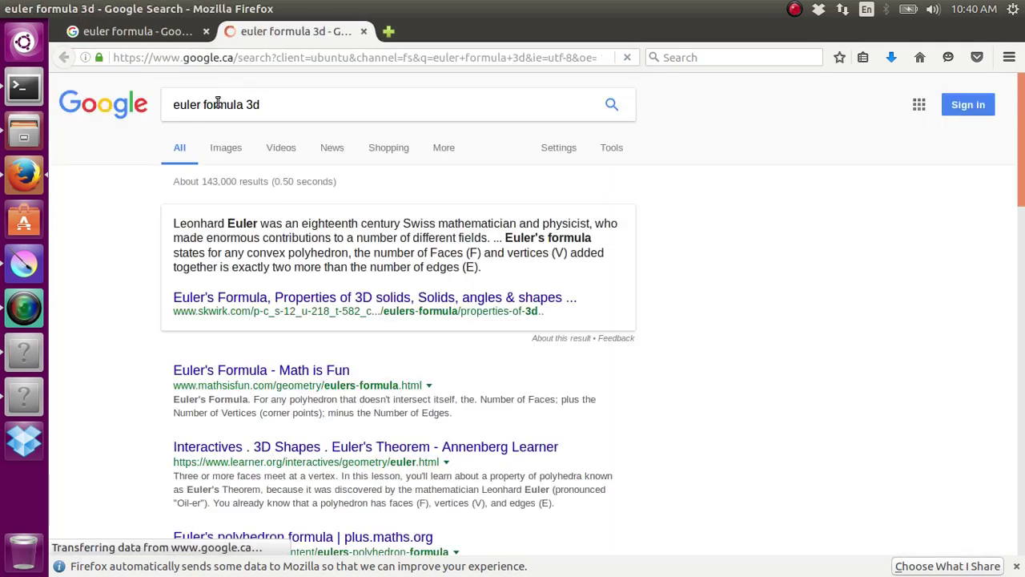
pyautogui.click(223, 149)
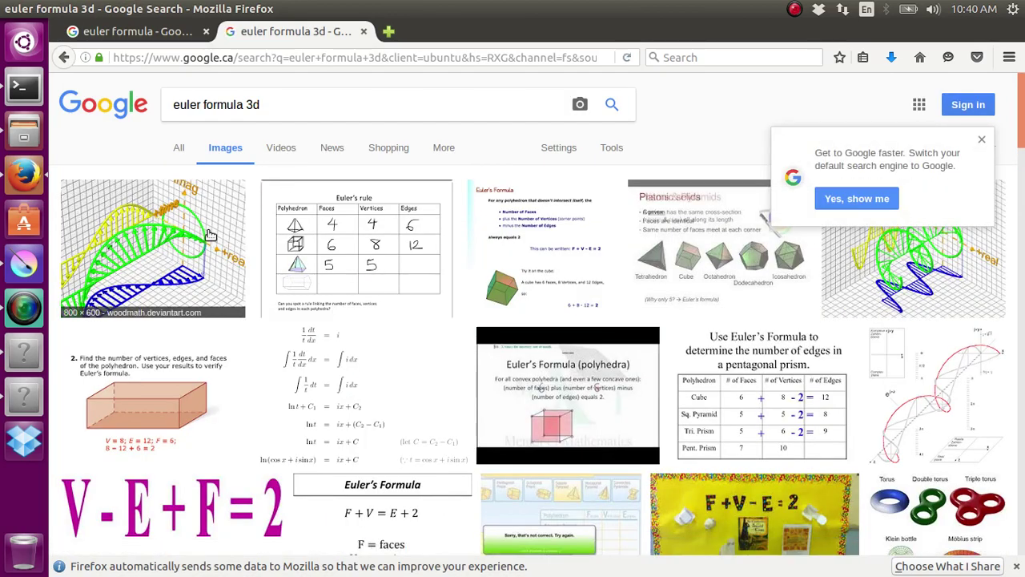
# - View the animated Euler's formula 3d visualization and the version without the unit circle, each as a full-size image
pyautogui.click(210, 238)
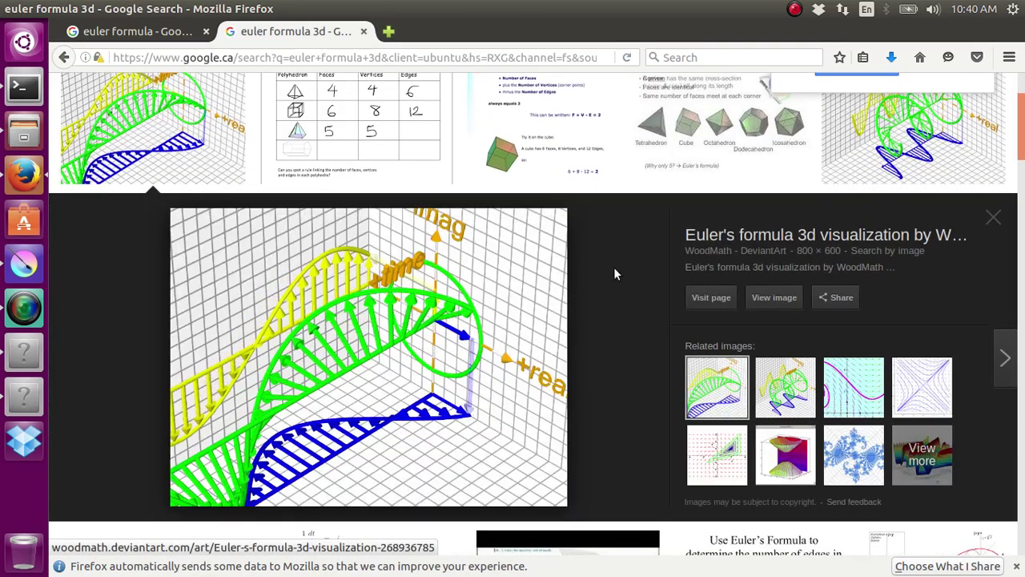
pyautogui.click(792, 307)
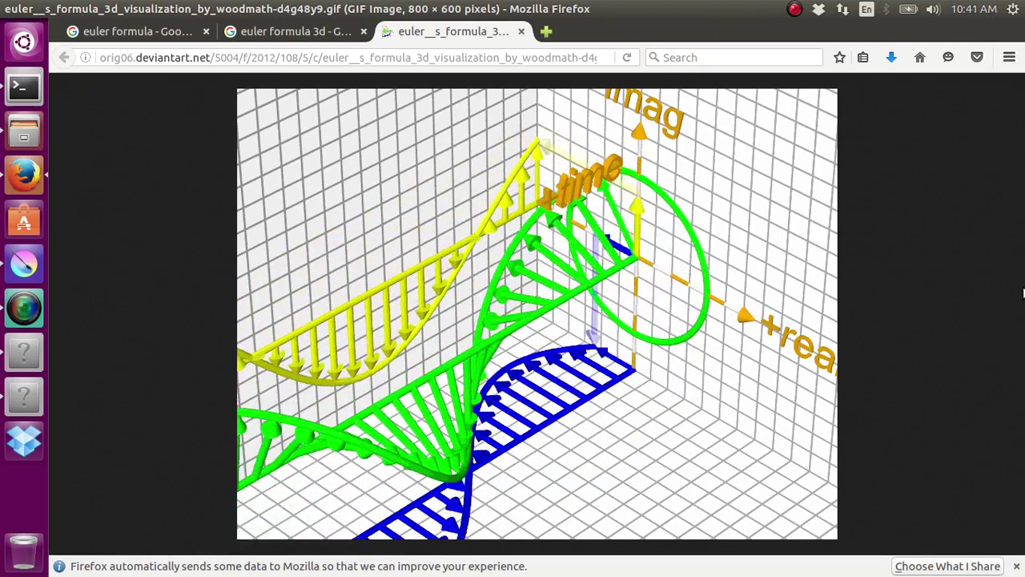
pyautogui.click(352, 33)
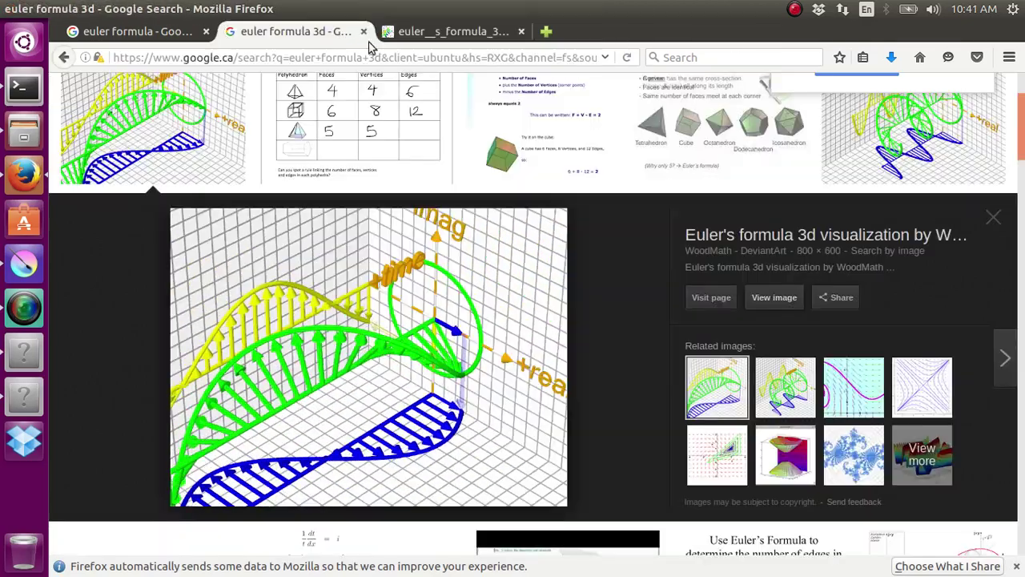
pyautogui.click(881, 172)
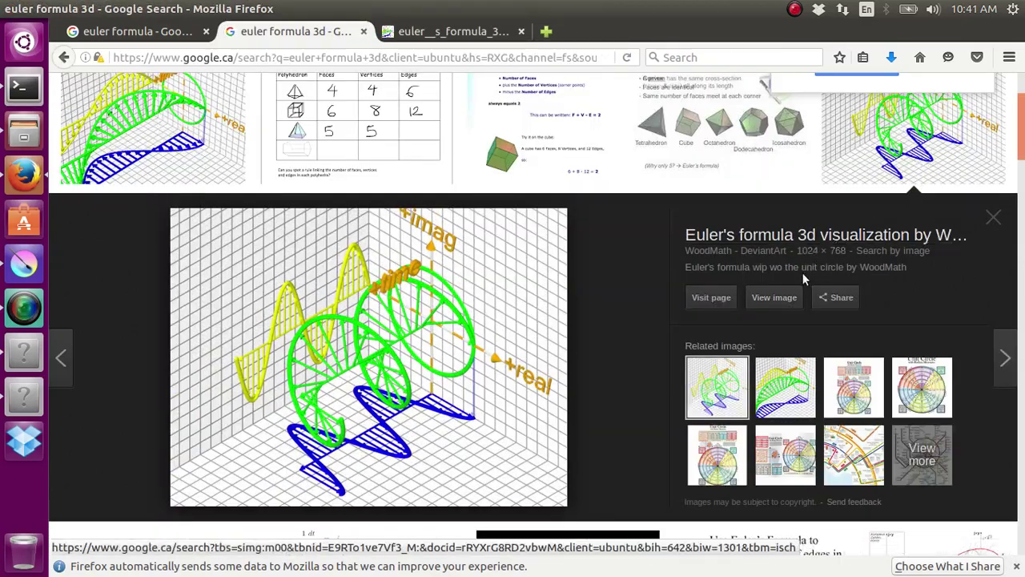
pyautogui.click(777, 297)
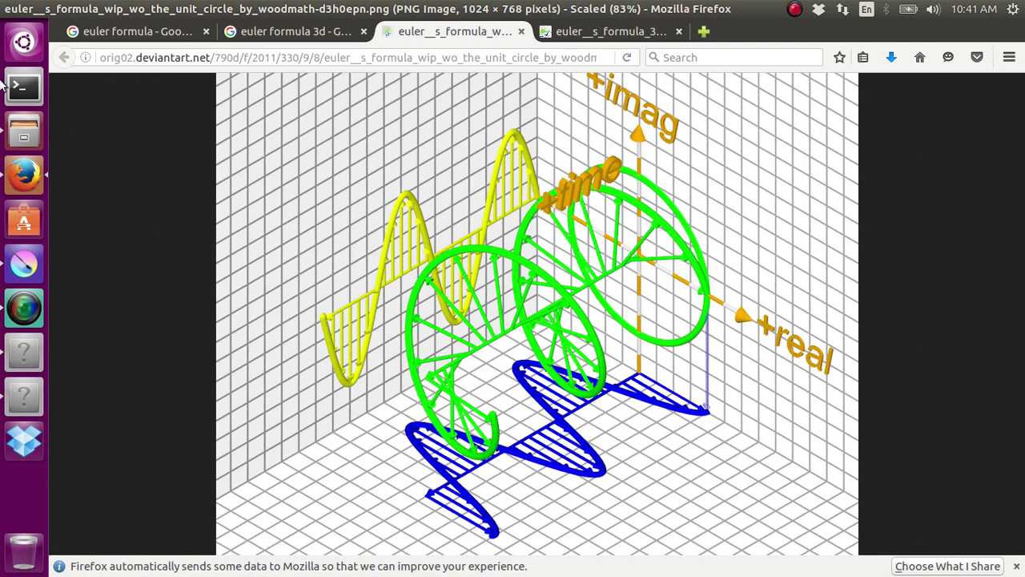
# - Open the Wikipedia article on Euler's formula from the first search, enlarge the page and read the formula's definition
pyautogui.click(155, 31)
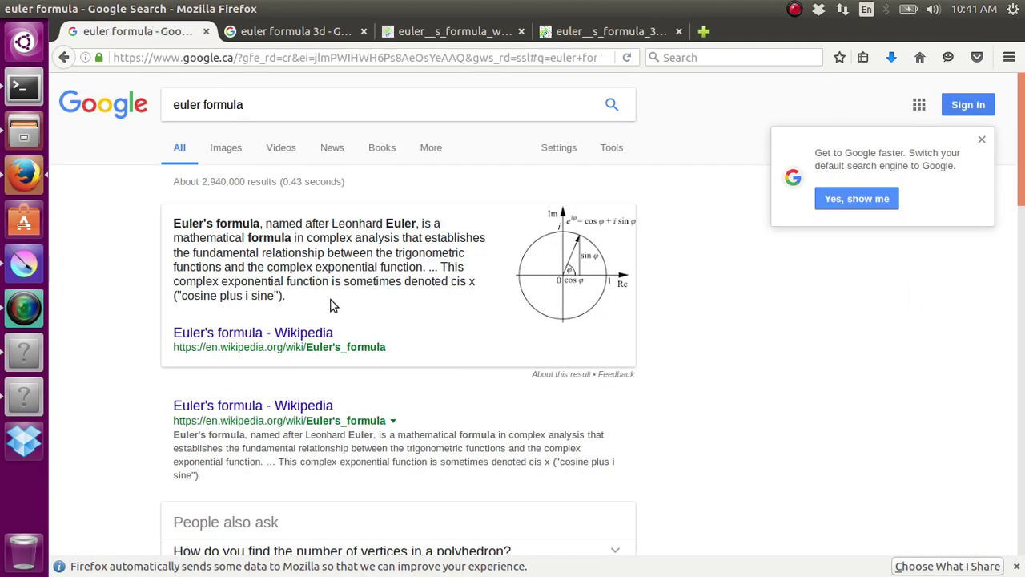
pyautogui.click(284, 406)
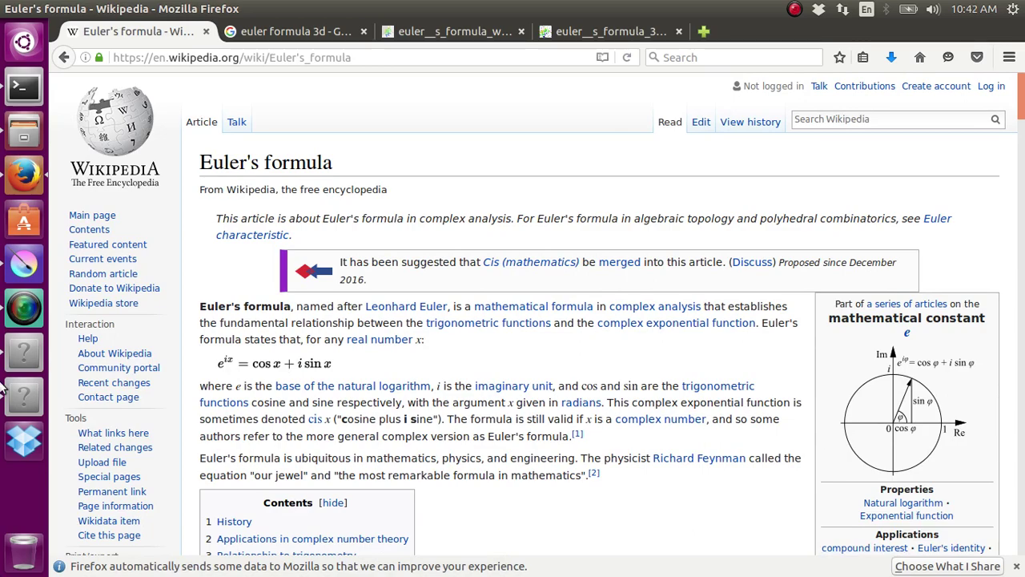
pyautogui.hotkey('ctrl', '+')
pyautogui.hotkey('ctrl', '+')
pyautogui.hotkey('ctrl', '+')
pyautogui.hotkey('ctrl', '+')
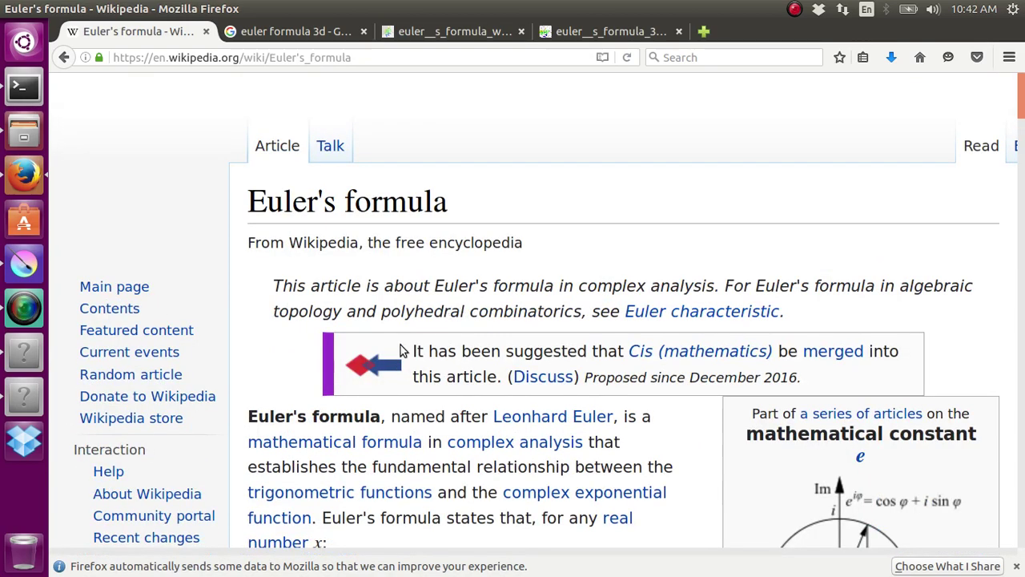
pyautogui.hotkey('ctrl', '+')
pyautogui.hotkey('ctrl', '+')
pyautogui.scroll(-10, 407, 337)
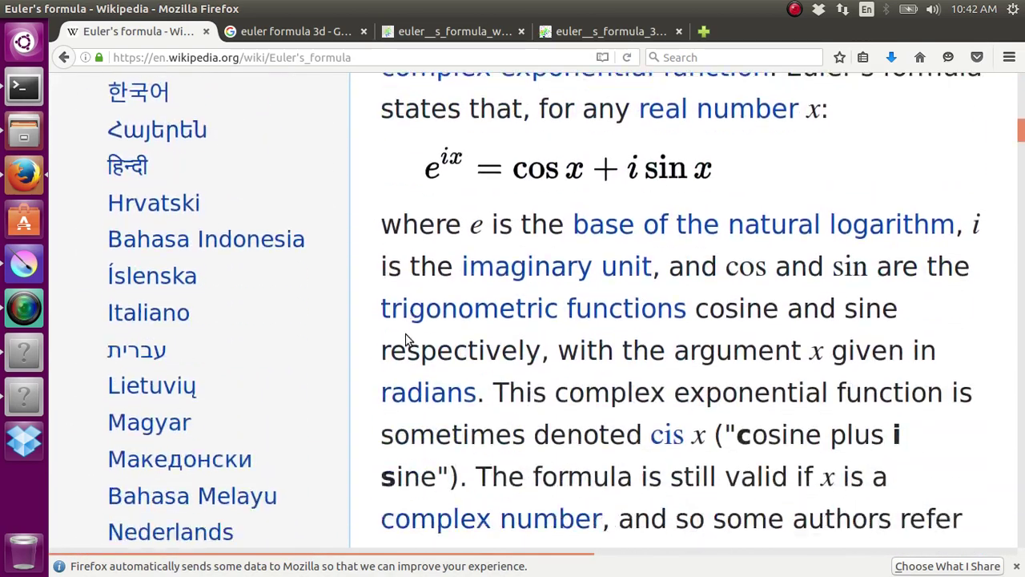
pyautogui.scroll(-1, 407, 338)
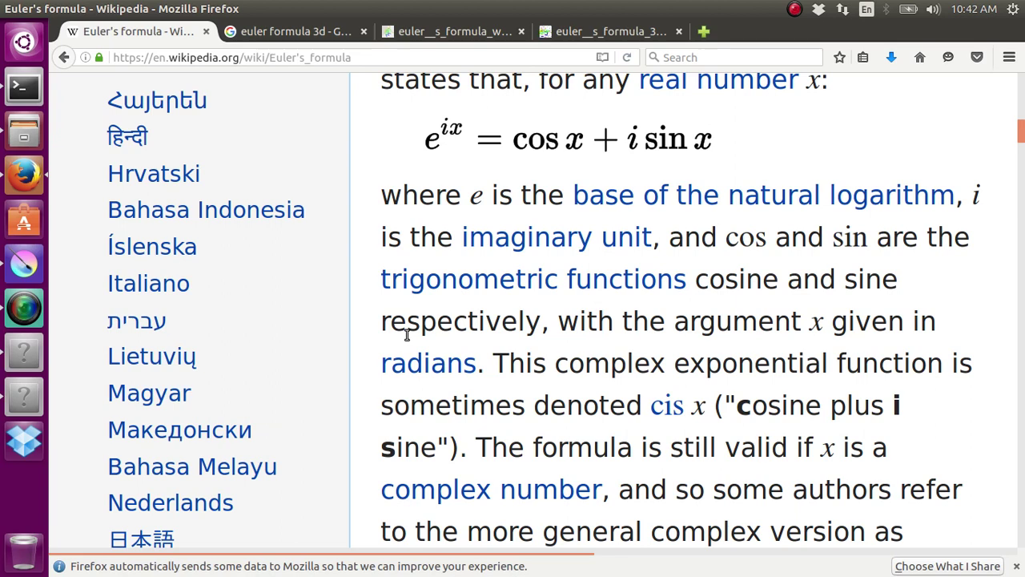
# - Review the 3D visualization without the unit circle, close the running Top Block window, and switch to the flowgraph in GNU Radio Companion
pyautogui.click(418, 40)
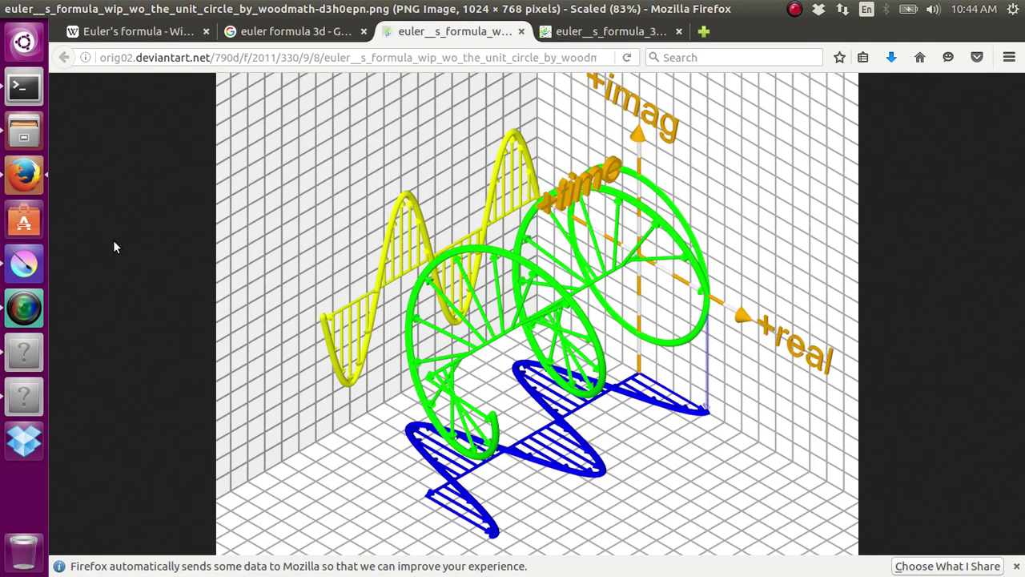
pyautogui.click(23, 393)
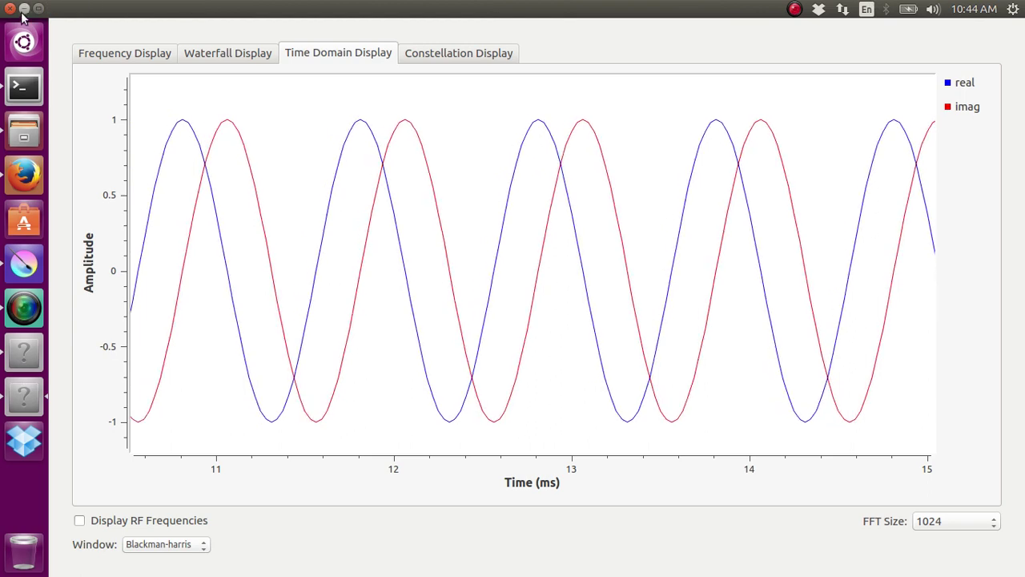
pyautogui.click(10, 8)
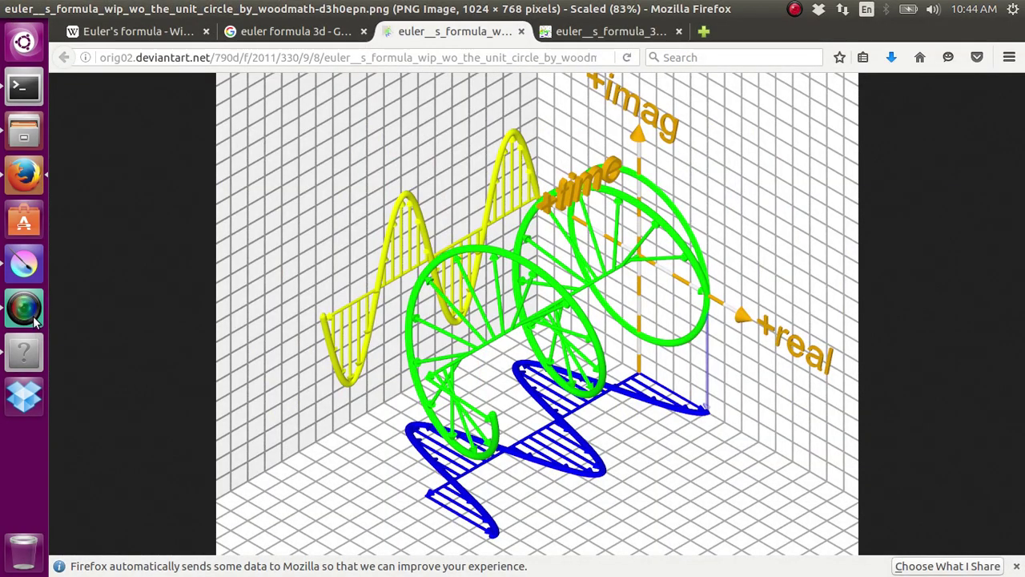
pyautogui.click(35, 311)
pyautogui.click(33, 346)
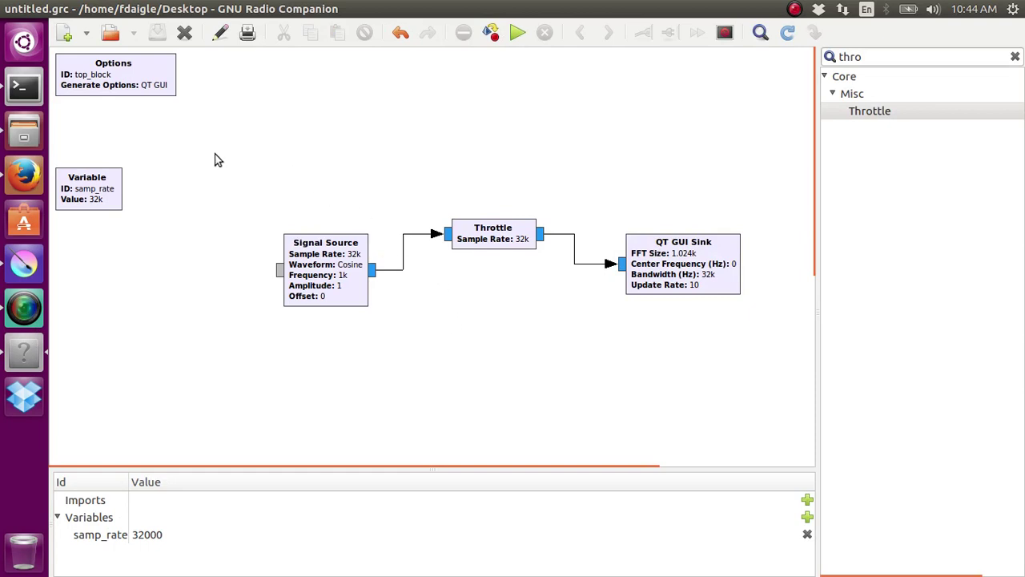
# - Try replacing the Signal Source with a Noise Source wired to the Throttle's input
pyautogui.moveTo(215, 154); pyautogui.dragTo(377, 381)
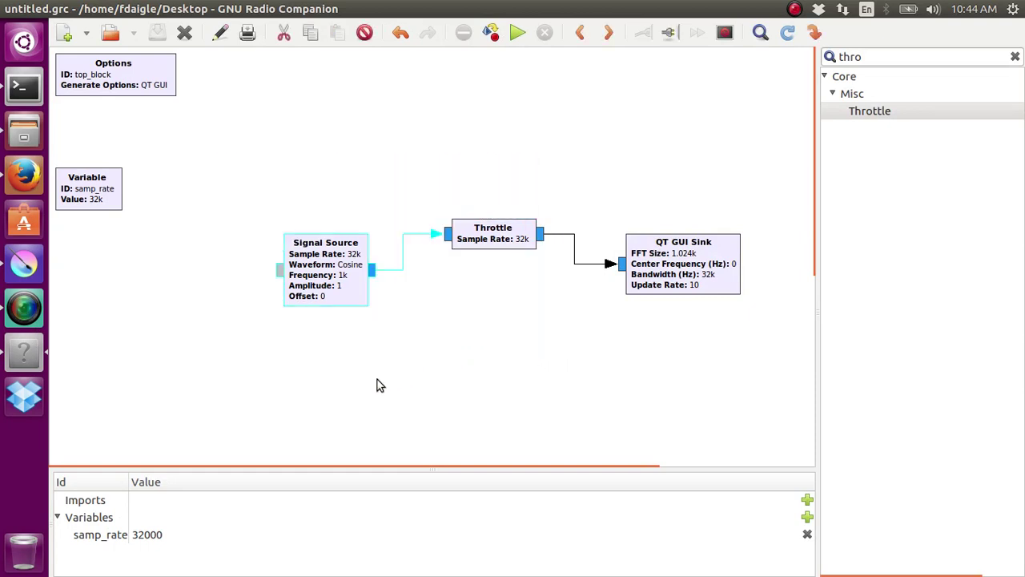
pyautogui.press('Delete')
pyautogui.doubleClick(881, 57)
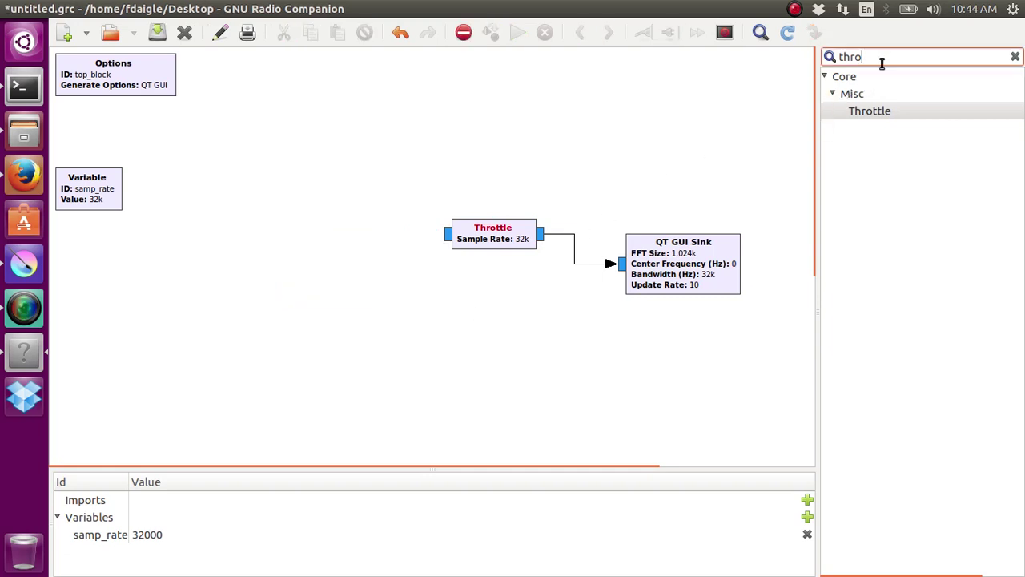
pyautogui.write('noise')
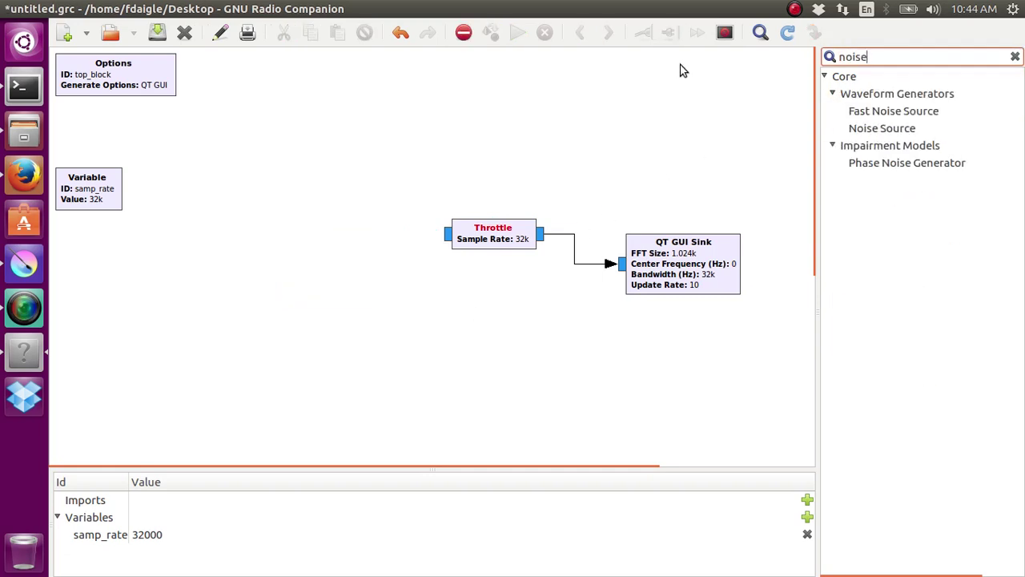
pyautogui.moveTo(902, 130); pyautogui.dragTo(158, 248)
pyautogui.click(258, 277)
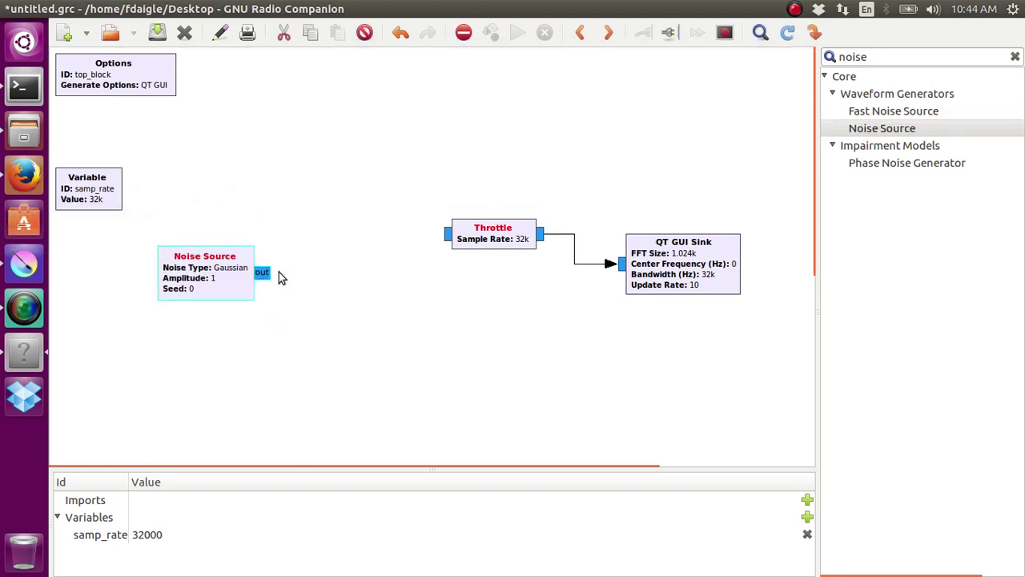
pyautogui.click(446, 236)
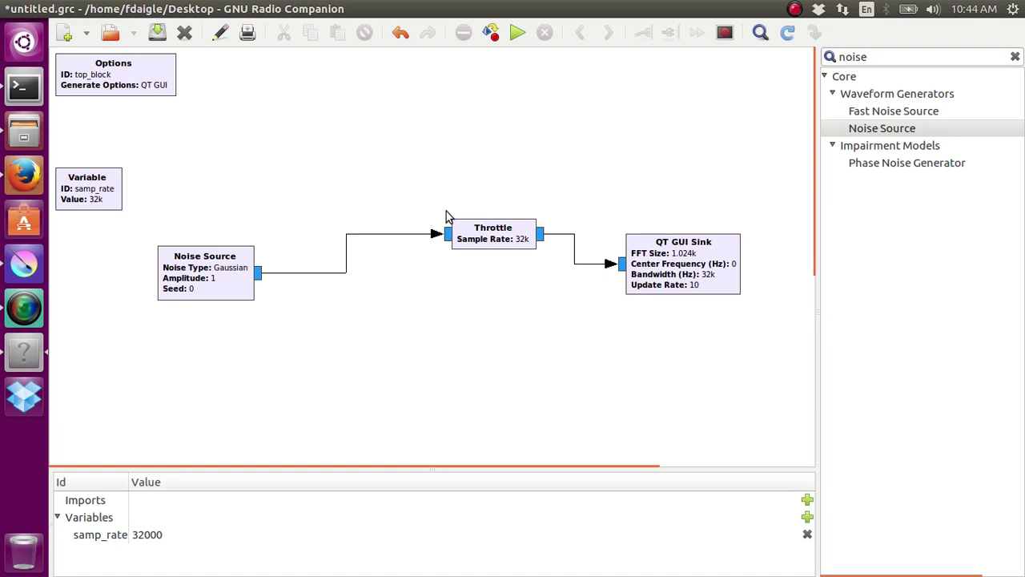
# - Undo the replacement of the Signal Source, including the new connection and the deletion
pyautogui.hotkey('ctrl', 'z')
pyautogui.hotkey('ctrl', 'z')
pyautogui.hotkey('ctrl', 'z')
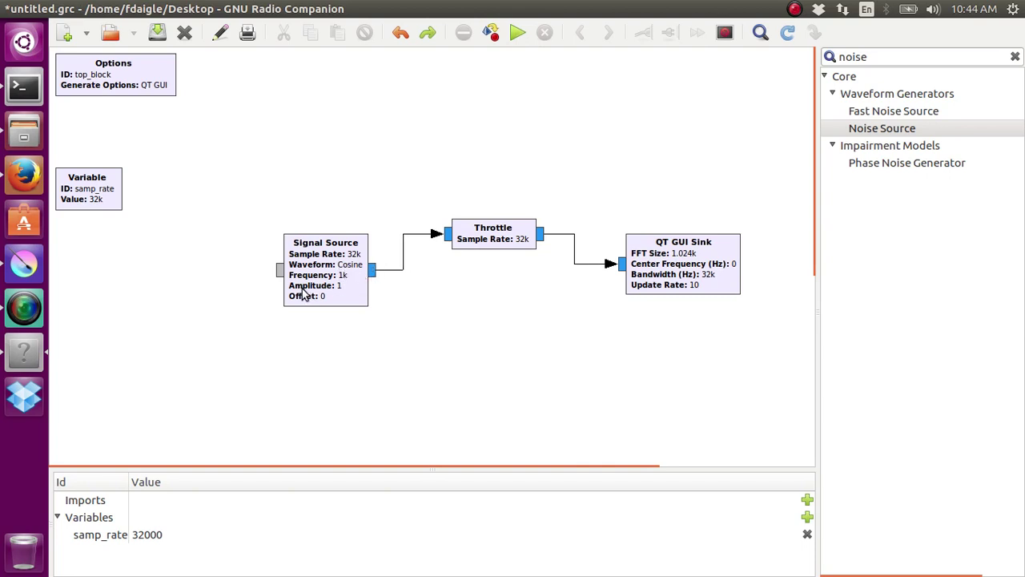
# - Run the complex Signal Source flowgraph, examine its frequency display and a zoomed constellation of the signal, and close the display window
pyautogui.click(335, 280)
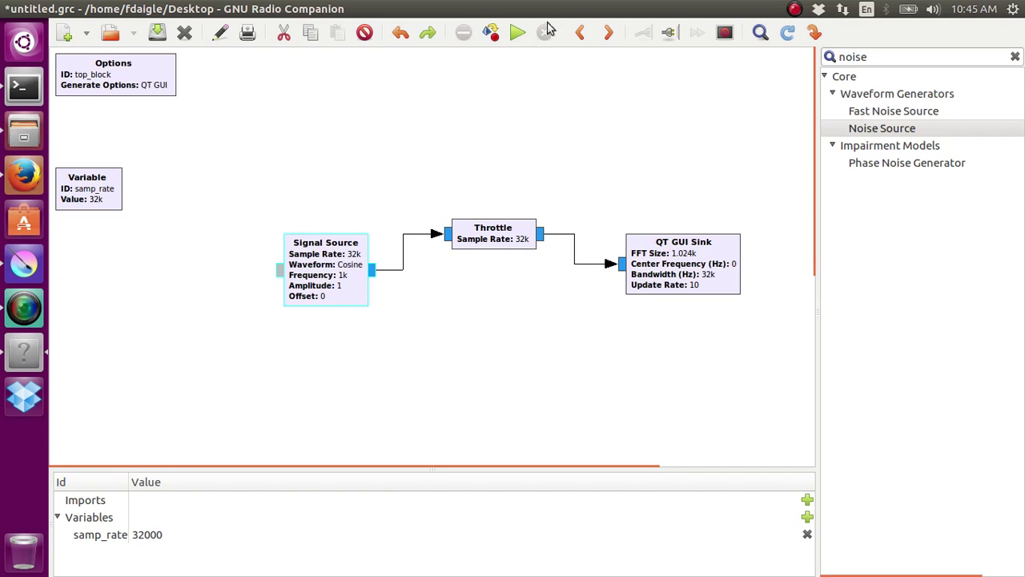
pyautogui.click(518, 32)
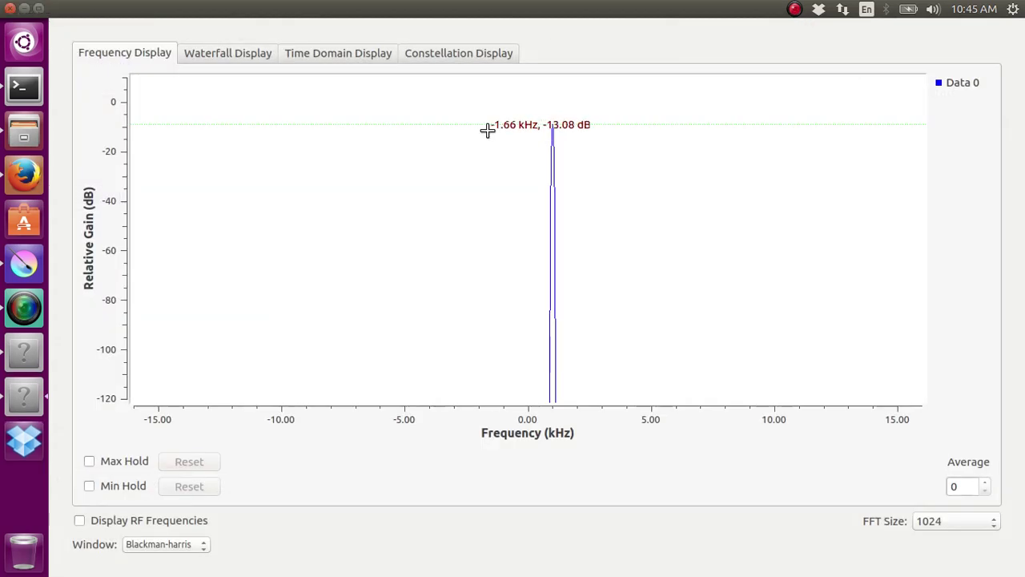
pyautogui.click(425, 62)
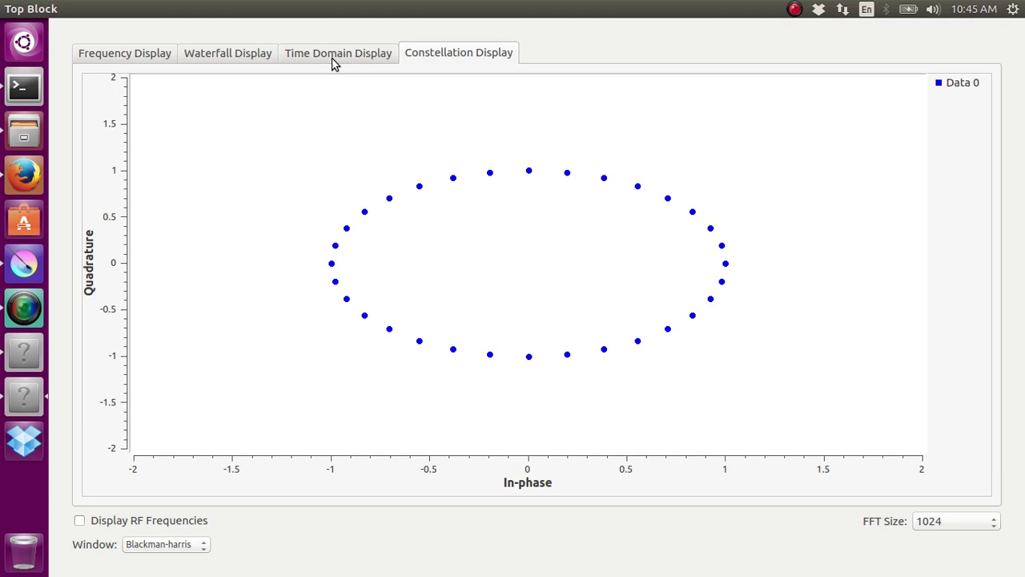
pyautogui.moveTo(317, 144); pyautogui.dragTo(739, 378)
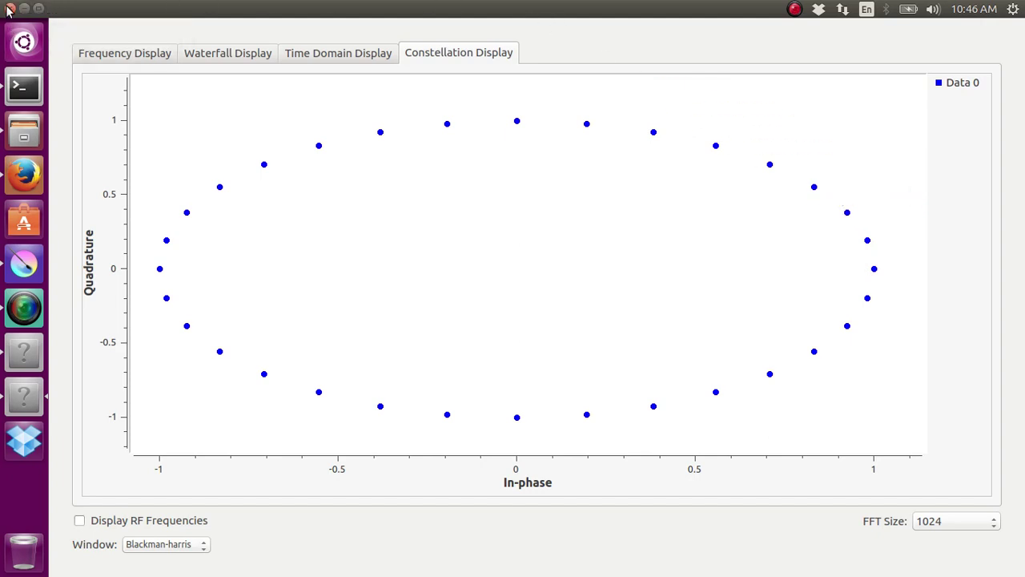
pyautogui.click(8, 9)
# - Change the Signal Source, Throttle and QT GUI Sink from complex to float and run the flowgraph
pyautogui.moveTo(264, 198); pyautogui.dragTo(782, 413)
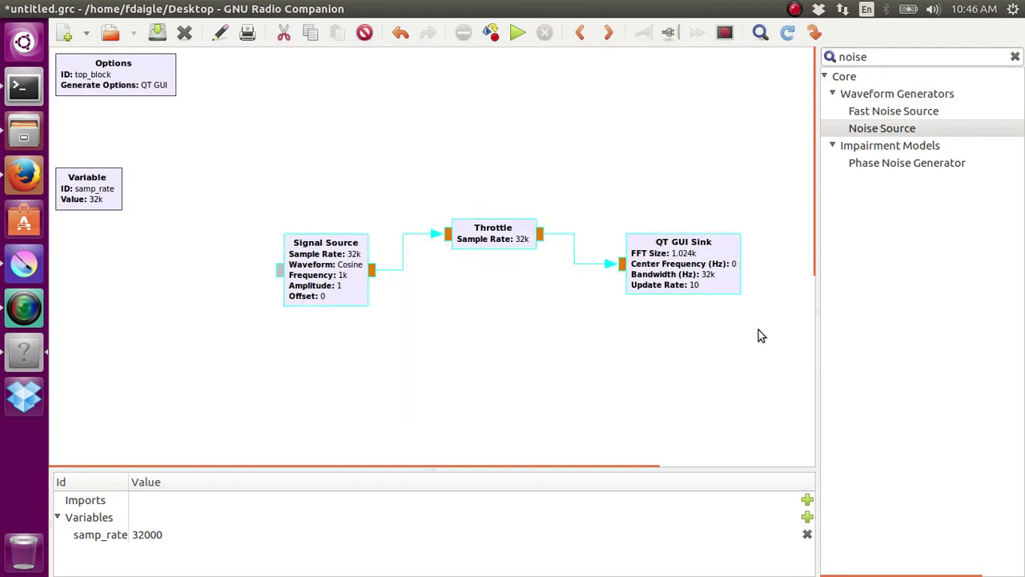
pyautogui.click(517, 34)
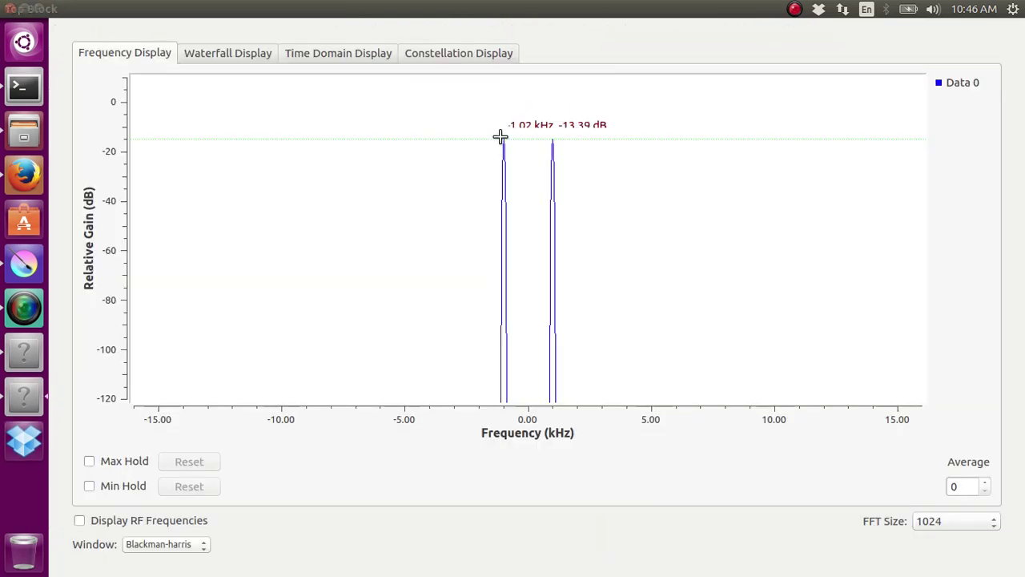
# - Compare the real signal's constellation and frequency displays, and close the display window
pyautogui.click(423, 54)
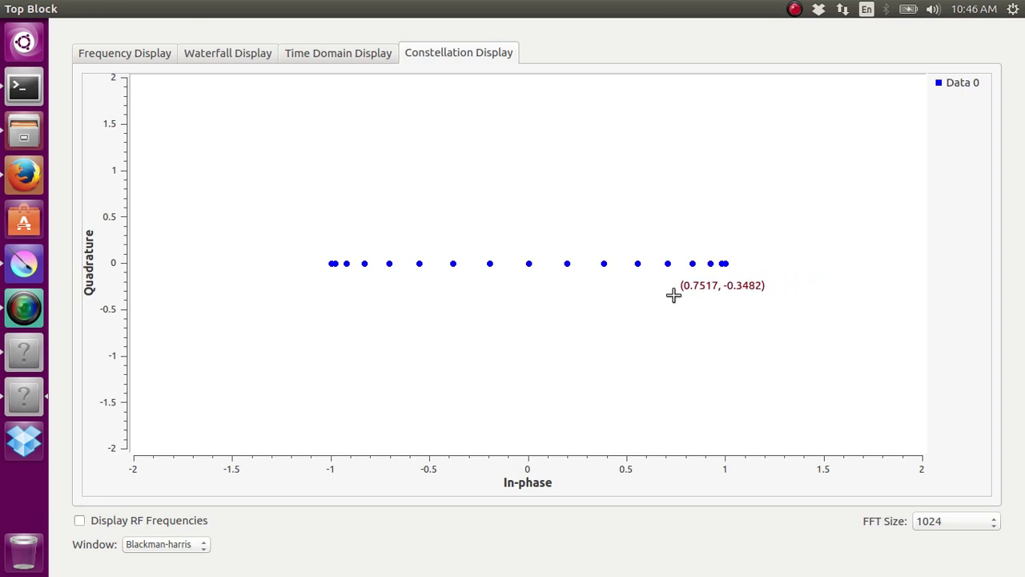
pyautogui.click(148, 56)
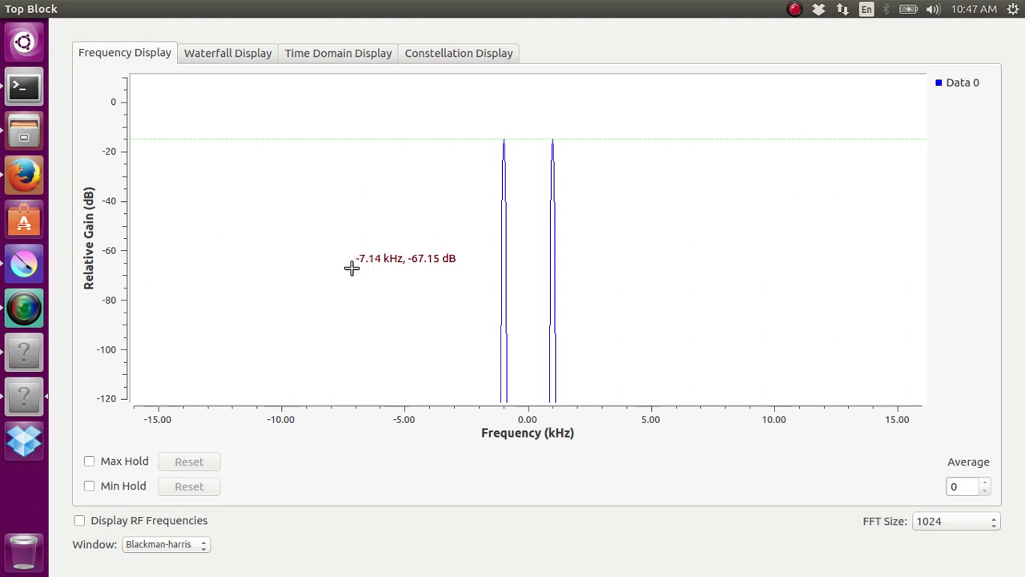
pyautogui.click(466, 61)
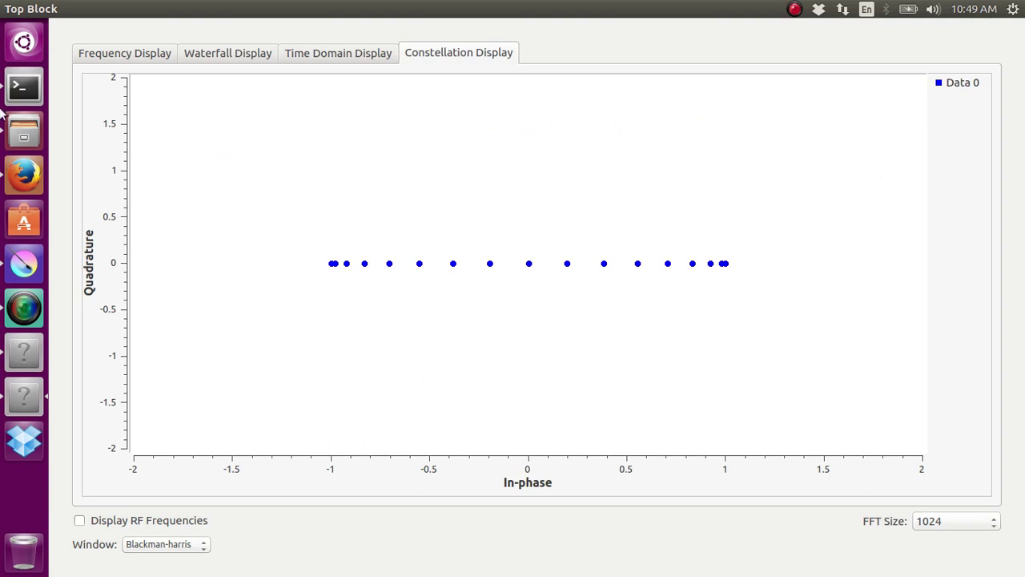
pyautogui.moveTo(12, 9)
pyautogui.click(10, 9)
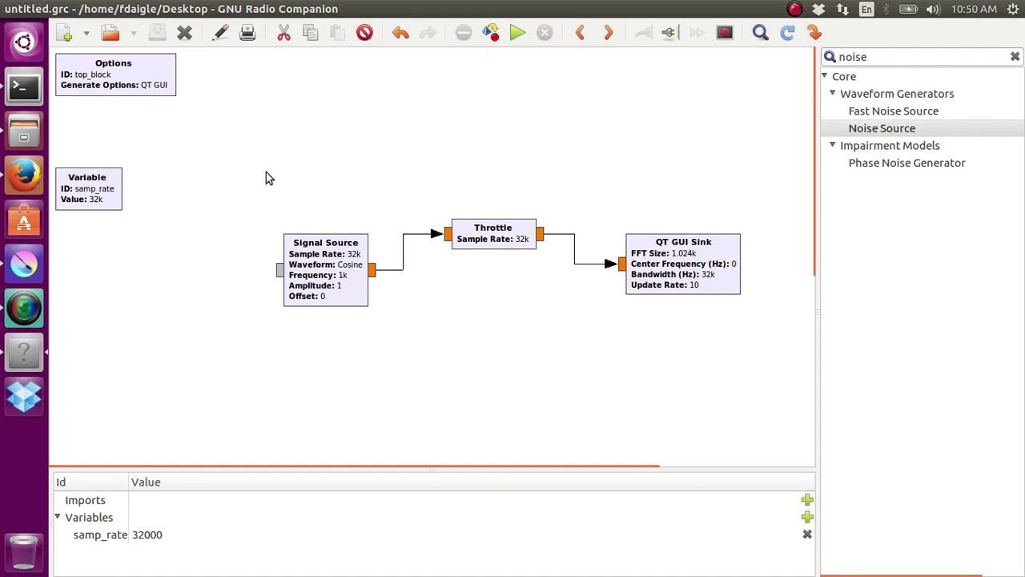
# - Replace the Signal Source with a Noise Source and connect its output to the Throttle's input
pyautogui.moveTo(266, 173); pyautogui.dragTo(398, 366)
pyautogui.press('Delete')
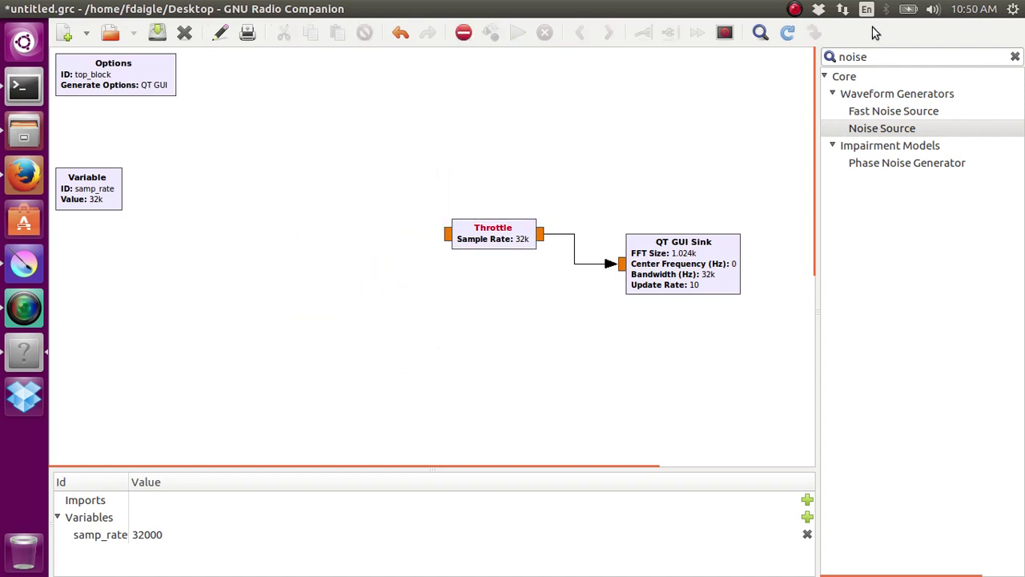
pyautogui.moveTo(883, 128); pyautogui.dragTo(280, 254)
pyautogui.click(268, 277)
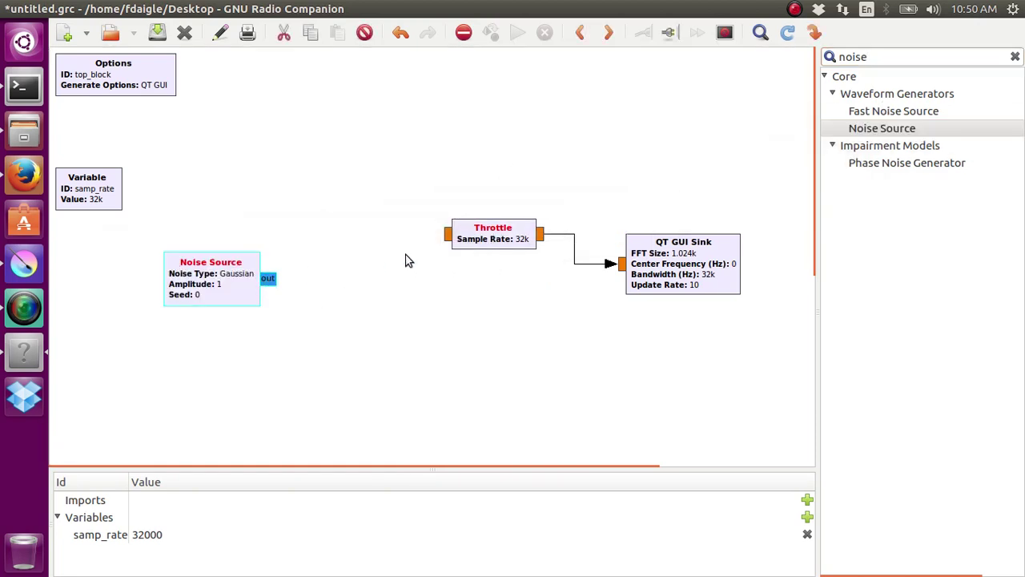
pyautogui.click(449, 237)
# - Set the Noise Source's output type to Float
pyautogui.doubleClick(247, 277)
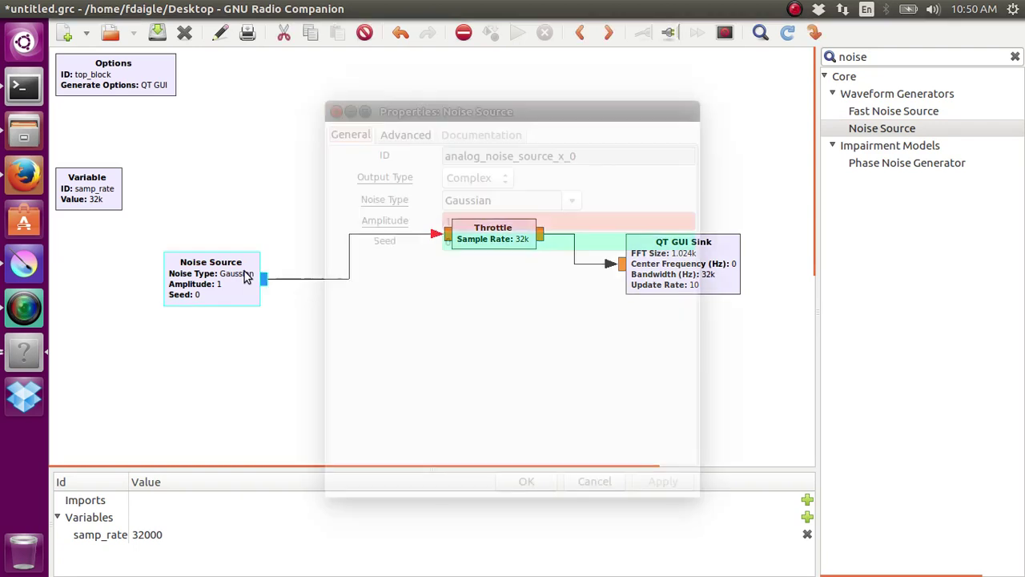
pyautogui.click(506, 177)
pyautogui.click(488, 198)
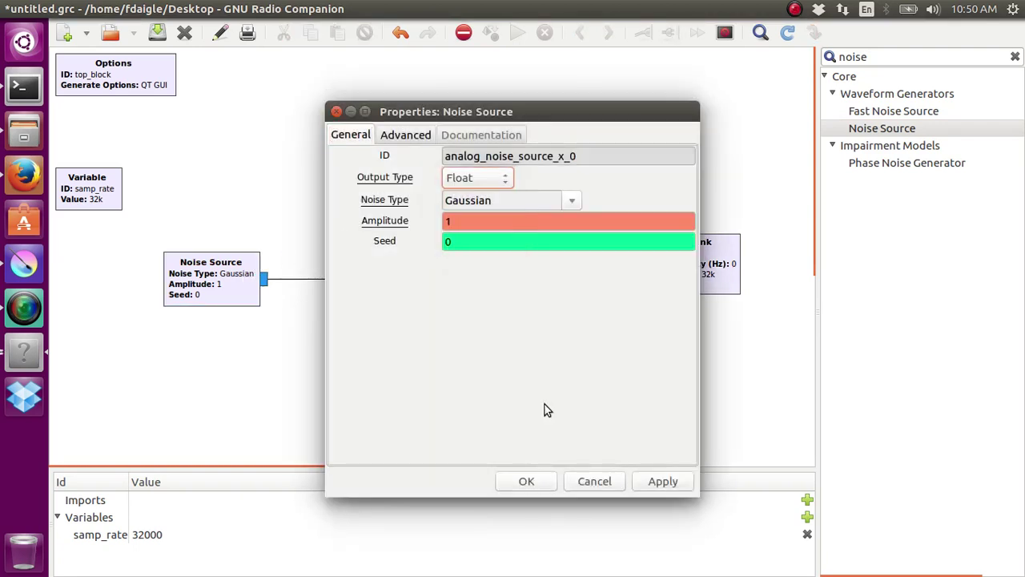
pyautogui.click(541, 479)
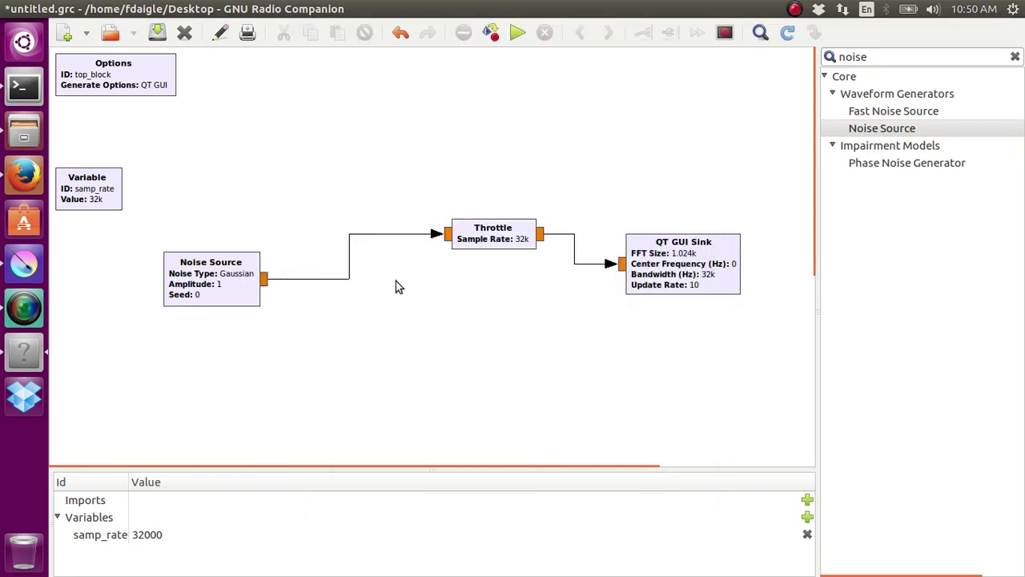
# - Run the flowgraph, examine the real noise in the frequency display, and close the display window
pyautogui.click(517, 34)
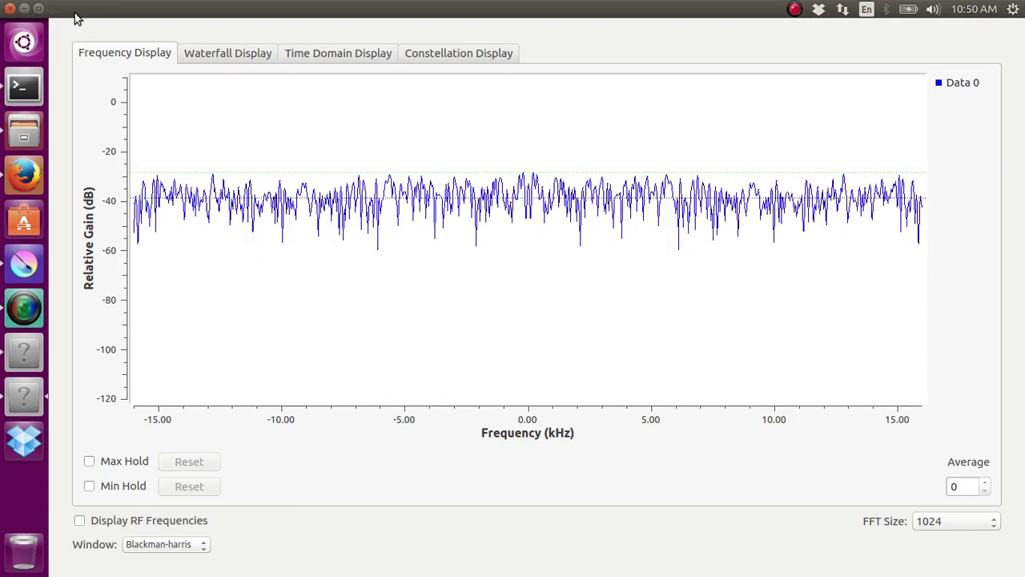
pyautogui.click(10, 8)
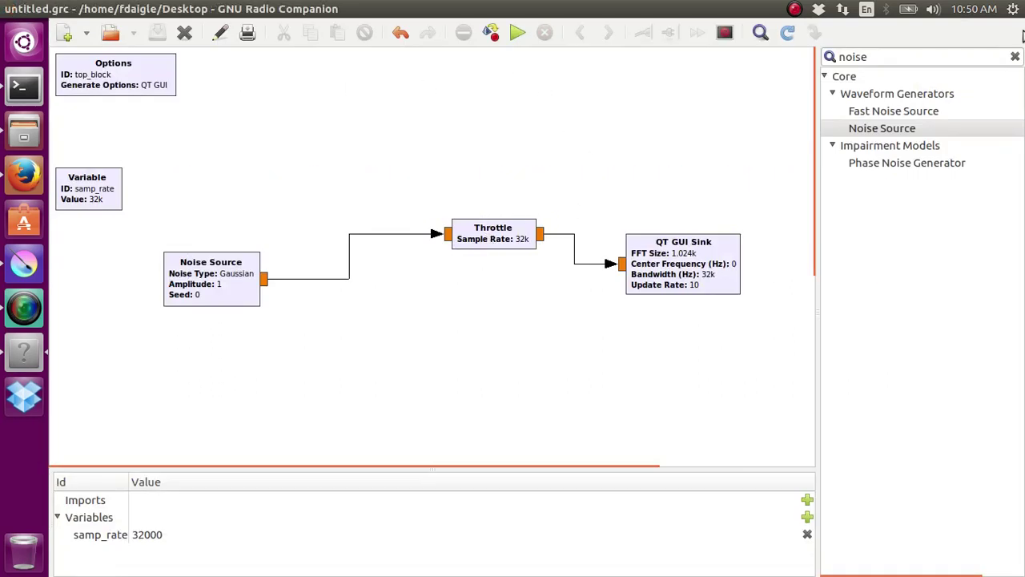
# - Search the block library for "filte" and place a Band Pass Filter above the Throttle
pyautogui.doubleClick(911, 63)
pyautogui.write('filtre')
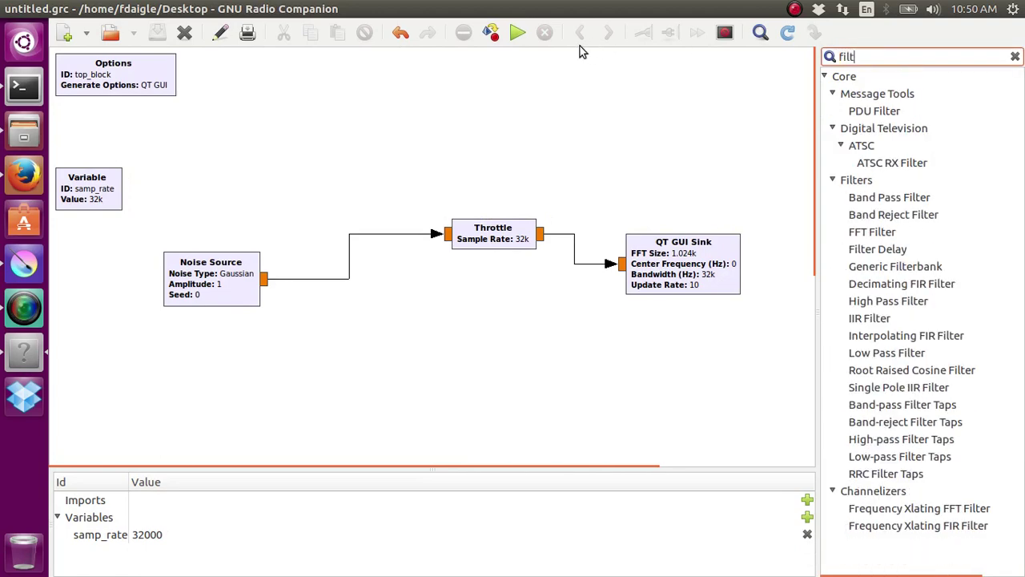
pyautogui.press('BackSpace')
pyautogui.press('BackSpace')
pyautogui.press('BackSpace')
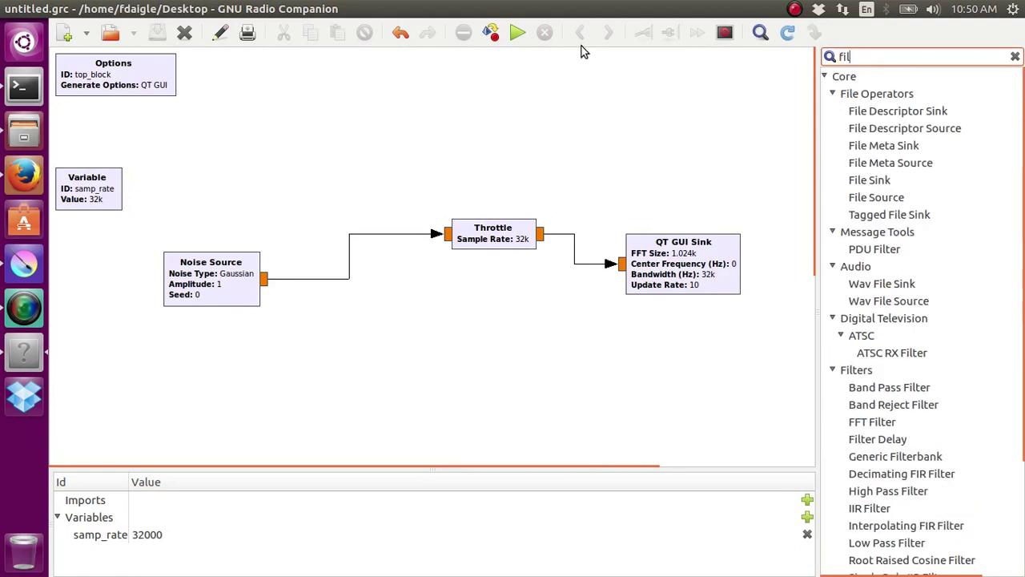
pyautogui.write('er')
pyautogui.press('BackSpace')
pyautogui.press('BackSpace')
pyautogui.write('t')
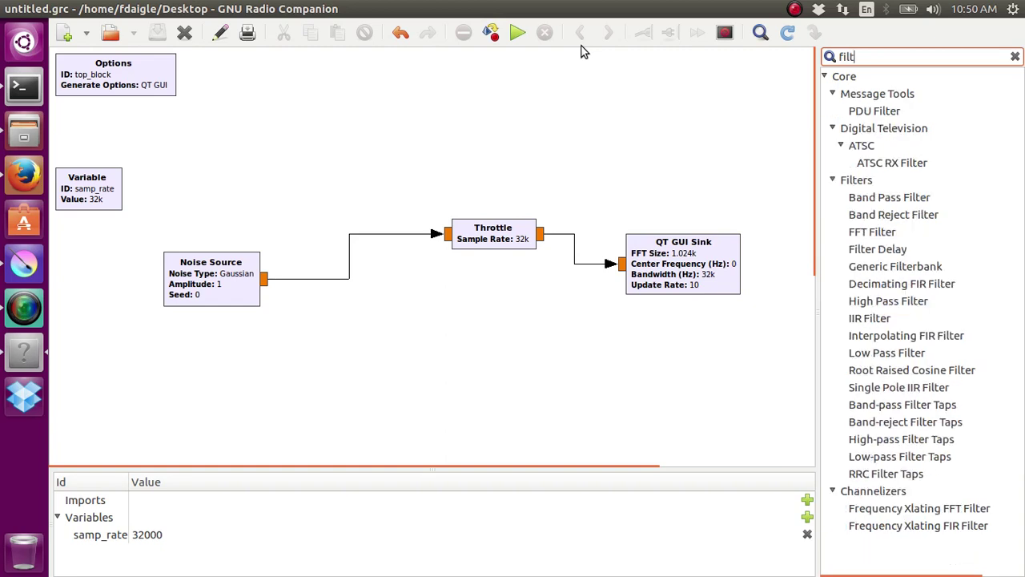
pyautogui.write('e')
pyautogui.moveTo(907, 205); pyautogui.dragTo(439, 183)
pyautogui.moveTo(475, 214); pyautogui.dragTo(537, 142)
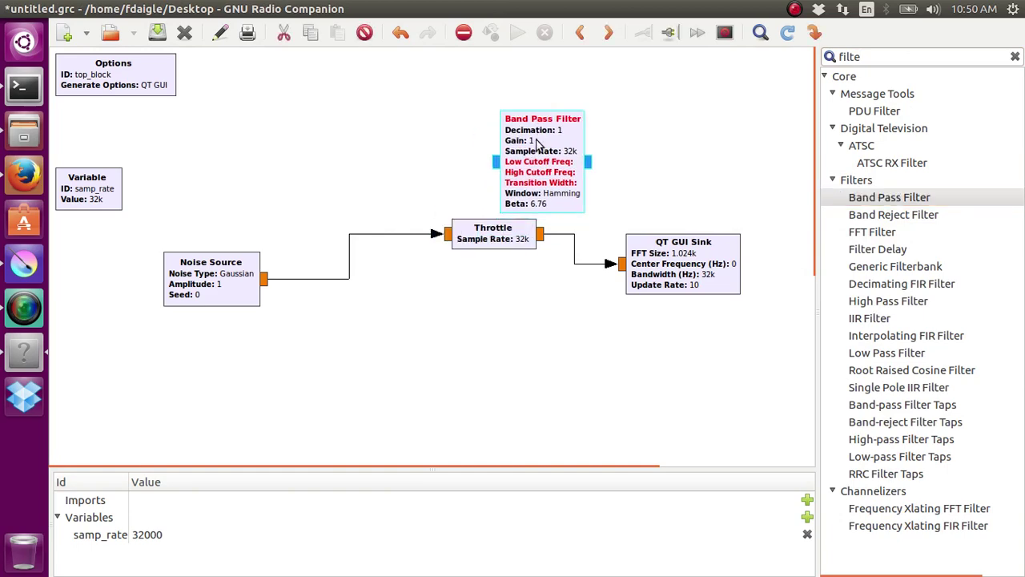
# - Review the FIR type options in the Band Pass Filter's properties and close them without changes
pyautogui.doubleClick(536, 143)
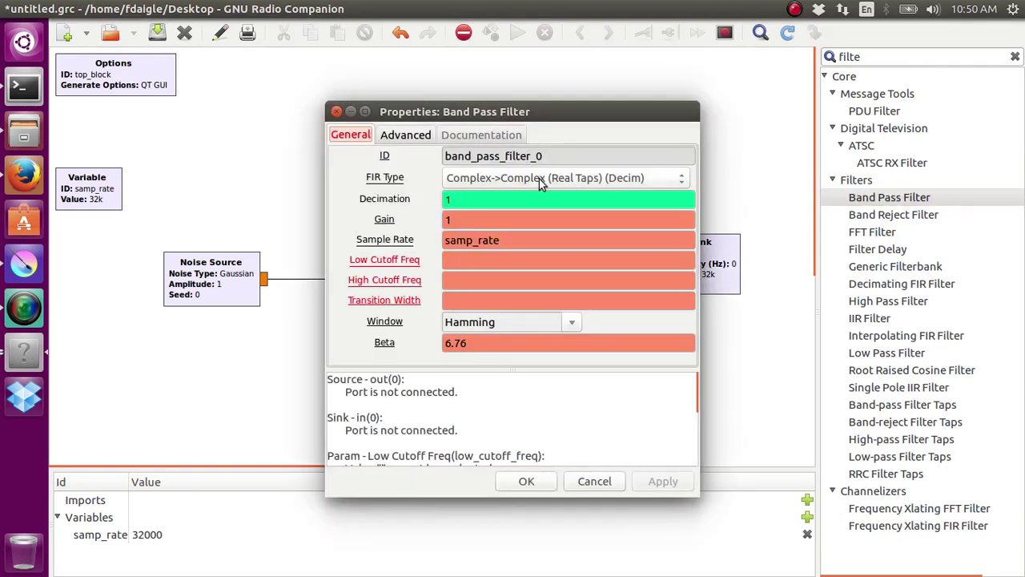
pyautogui.click(643, 177)
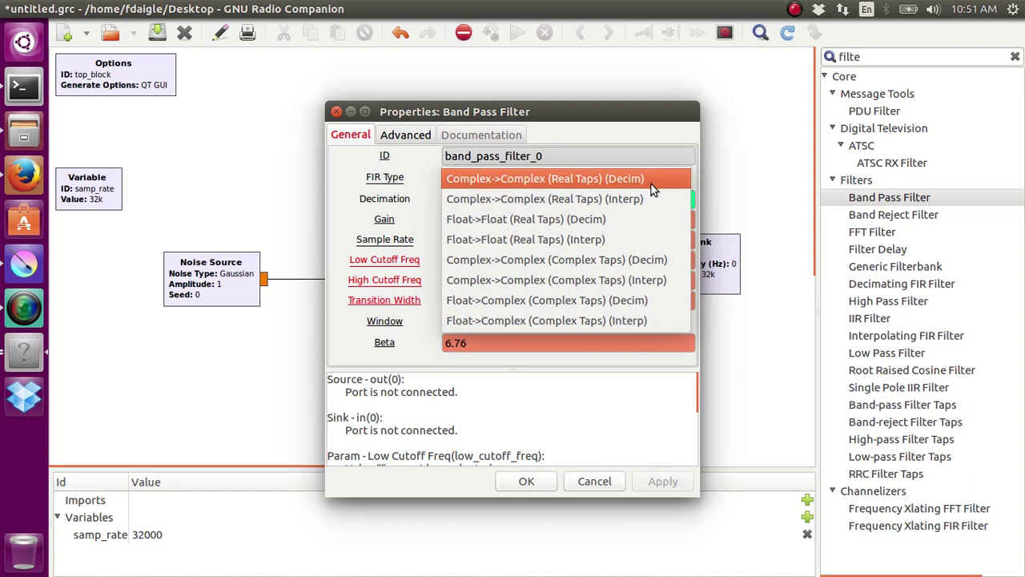
pyautogui.click(610, 118)
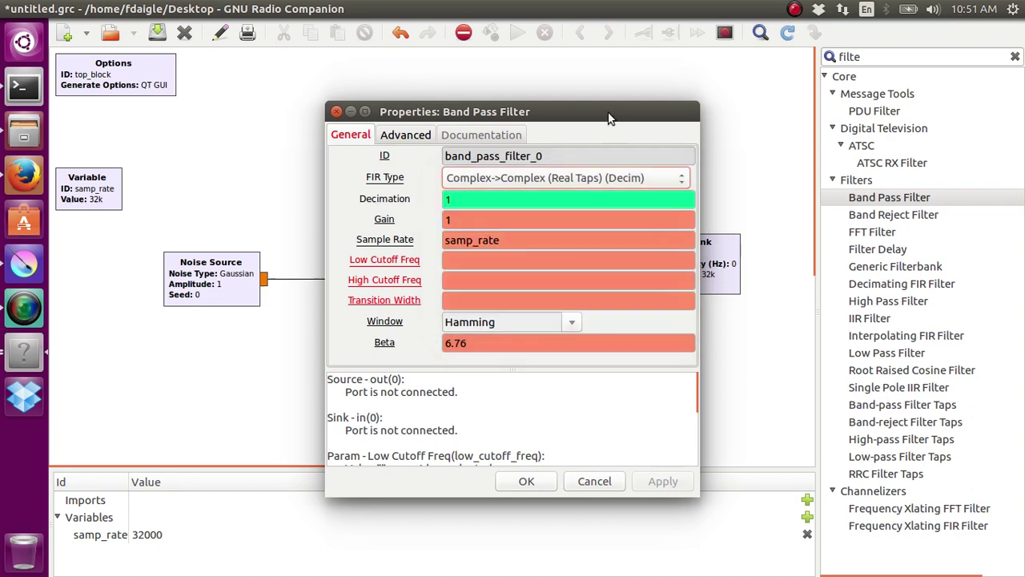
pyautogui.click(337, 112)
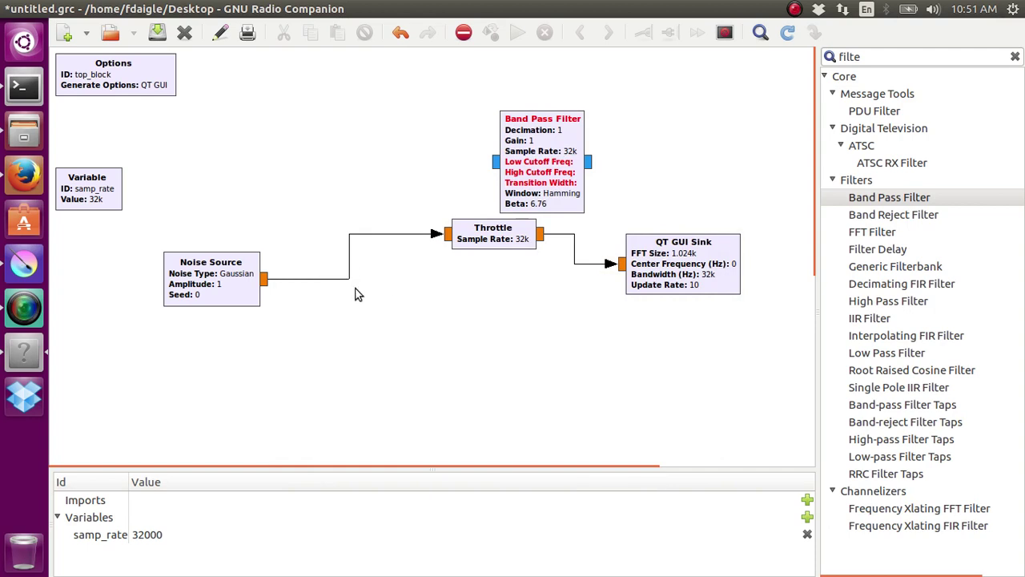
# - Shift the Band Pass Filter slightly and set its FIR type to Float->Float (Real Taps) (Decim)
pyautogui.moveTo(554, 146); pyautogui.dragTo(489, 140)
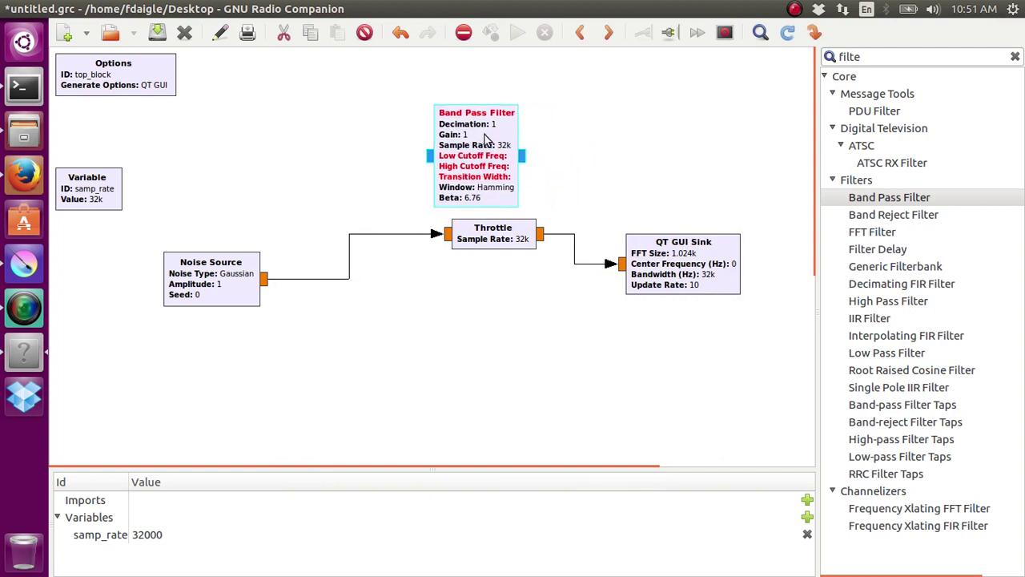
pyautogui.doubleClick(438, 138)
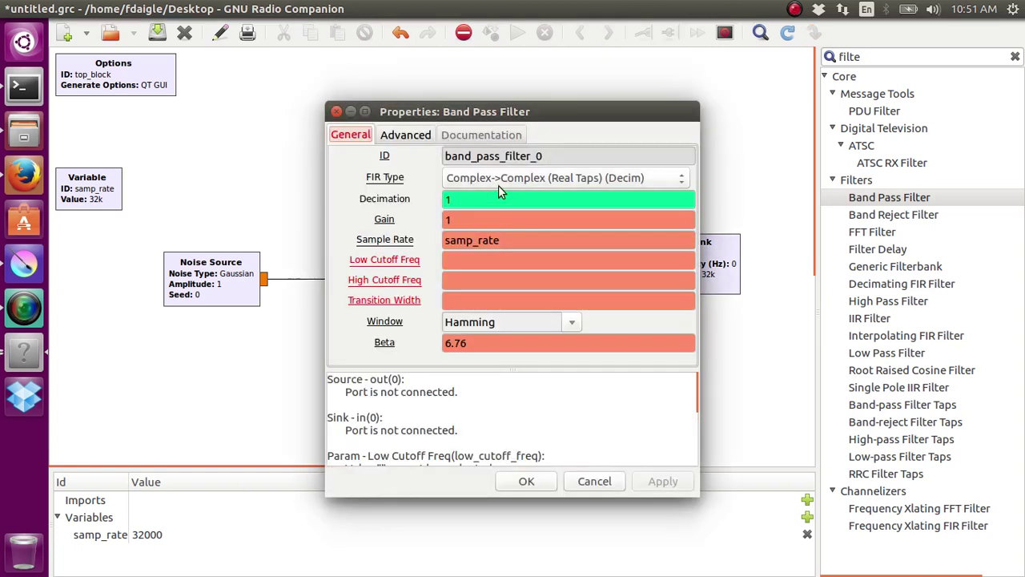
pyautogui.click(498, 178)
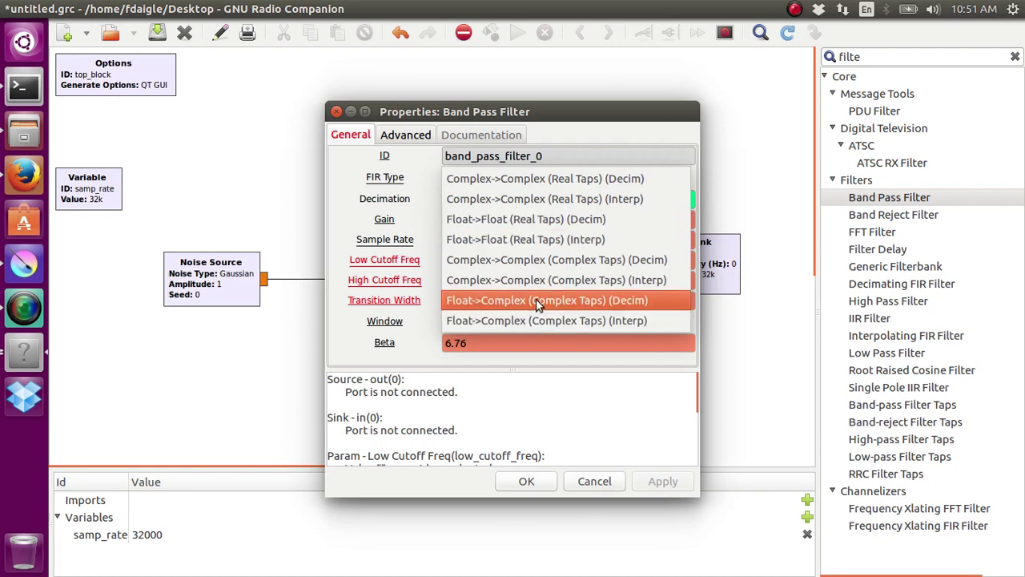
pyautogui.click(592, 219)
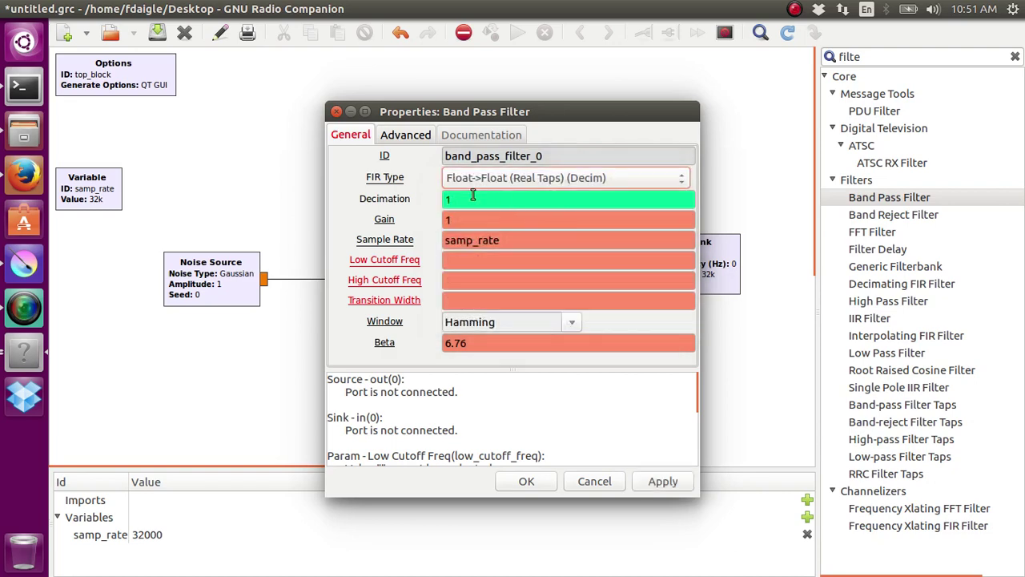
# - Set the Band Pass Filter's low cutoff frequency to 300, high cutoff frequency to 3400 and transition width to 100
pyautogui.click(494, 261)
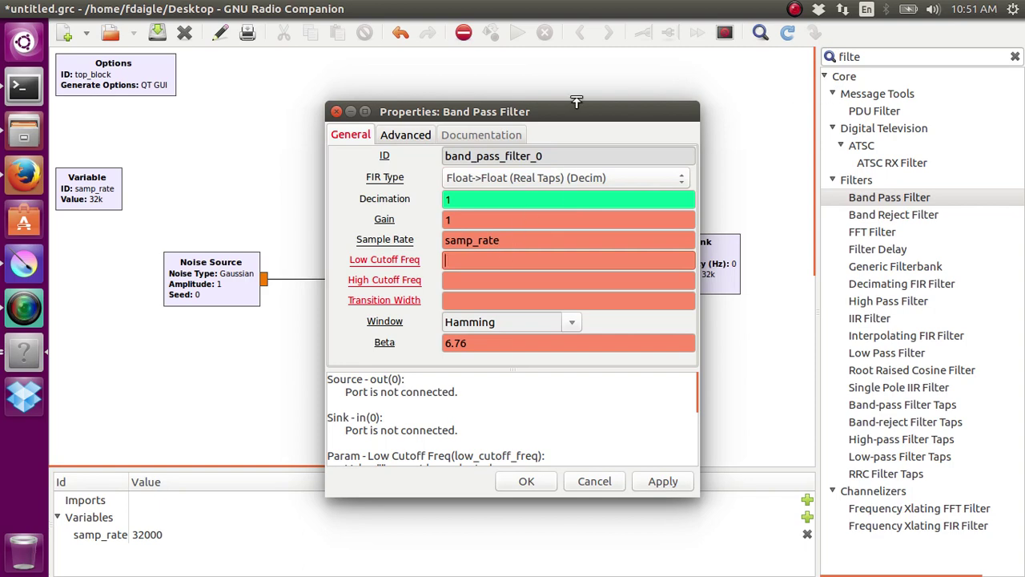
pyautogui.moveTo(562, 112)
pyautogui.mouseDown()
pyautogui.moveTo(670, 117)
pyautogui.moveTo(577, 142)
pyautogui.moveTo(574, 127)
pyautogui.mouseUp()
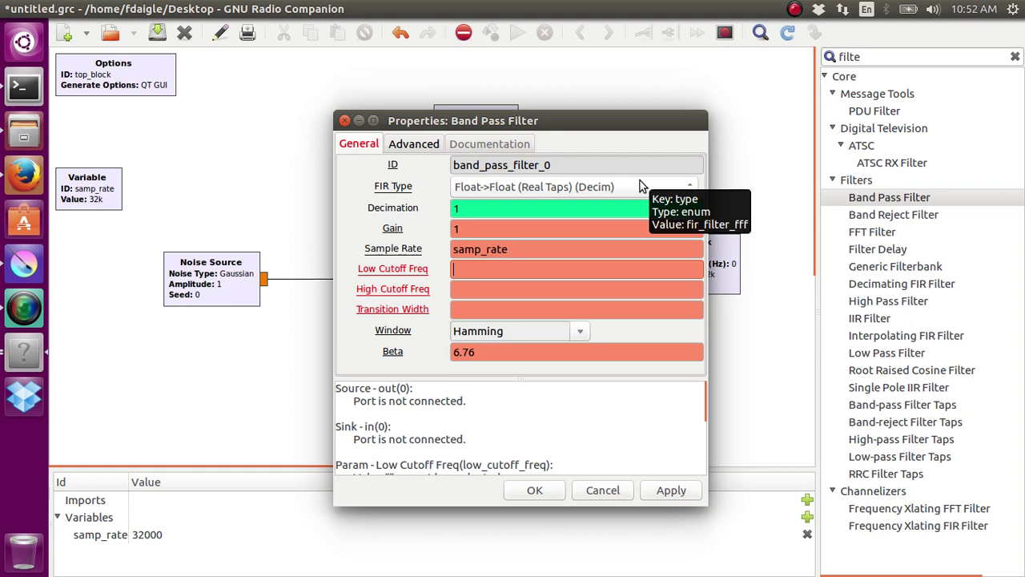
pyautogui.doubleClick(480, 206)
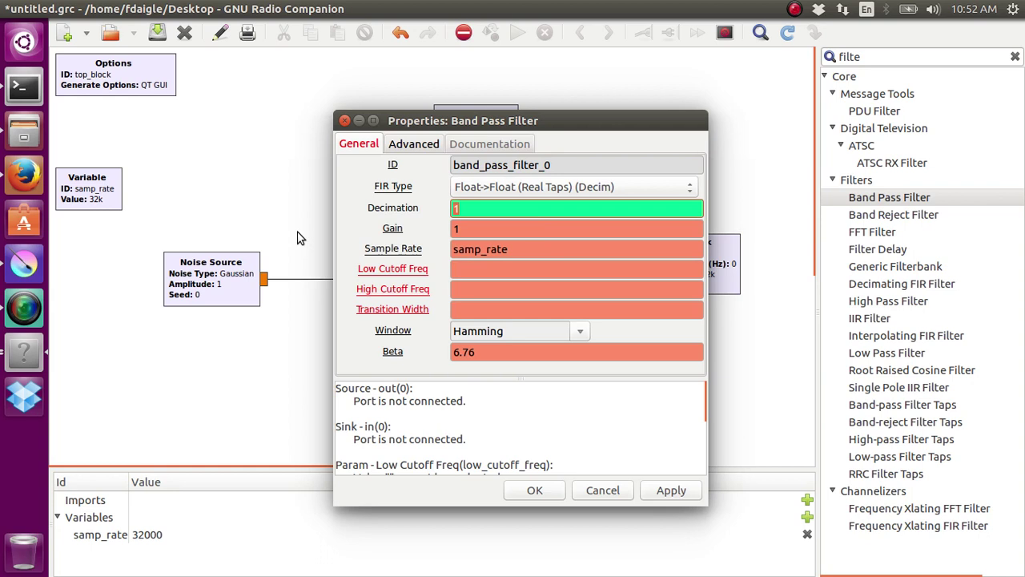
pyautogui.click(521, 232)
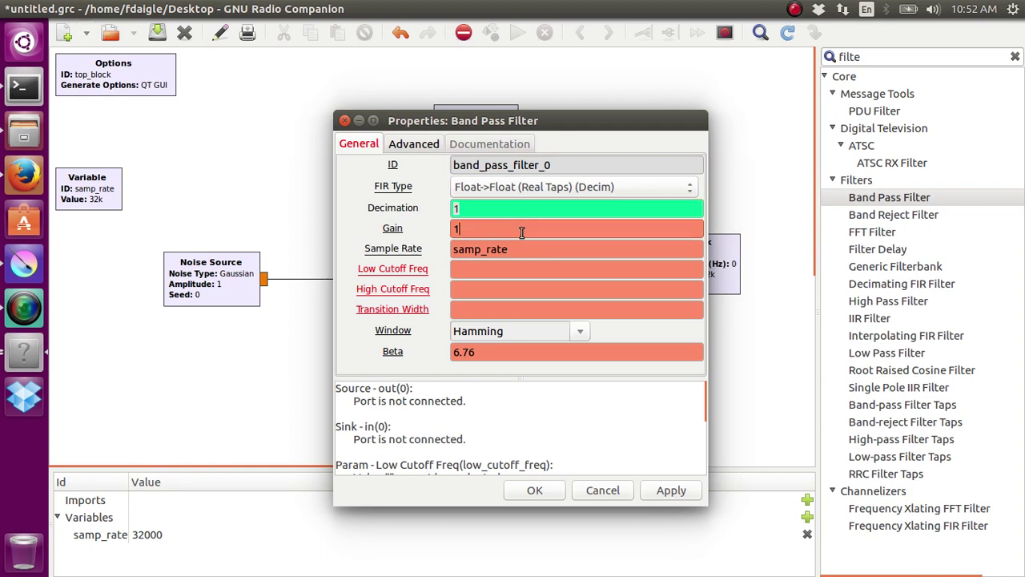
pyautogui.click(516, 274)
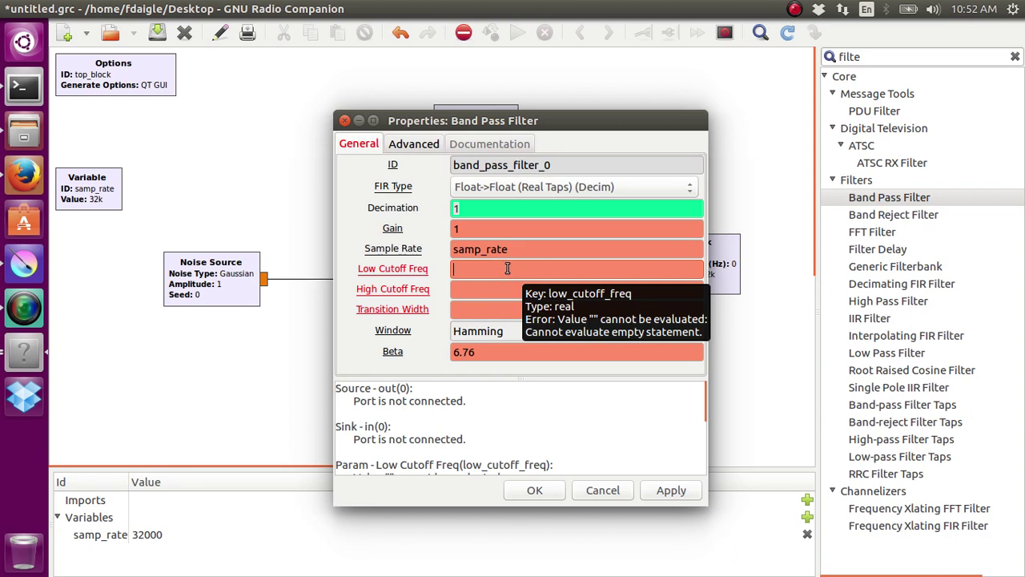
pyautogui.write('300')
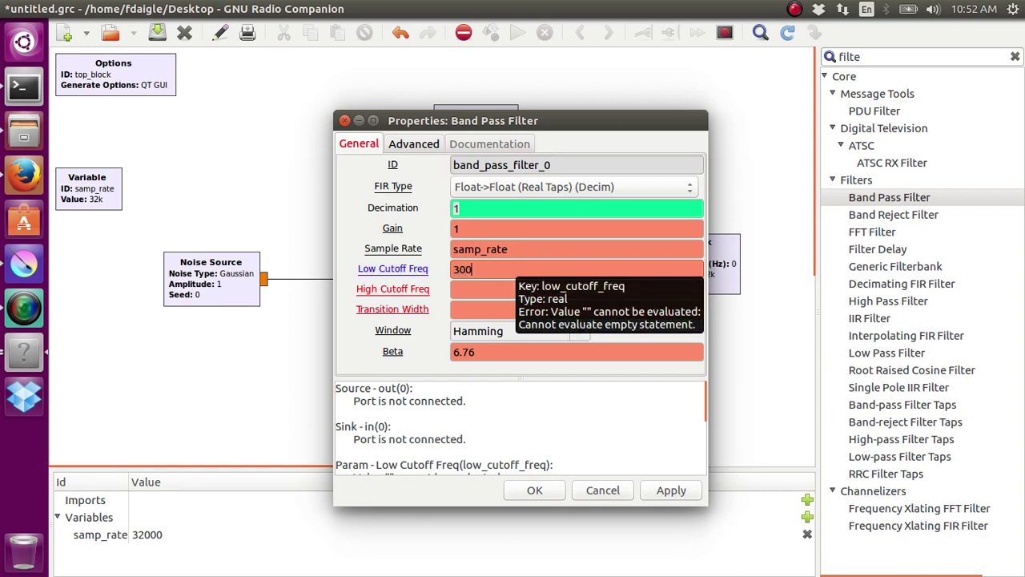
pyautogui.press('Tab')
pyautogui.write('3400')
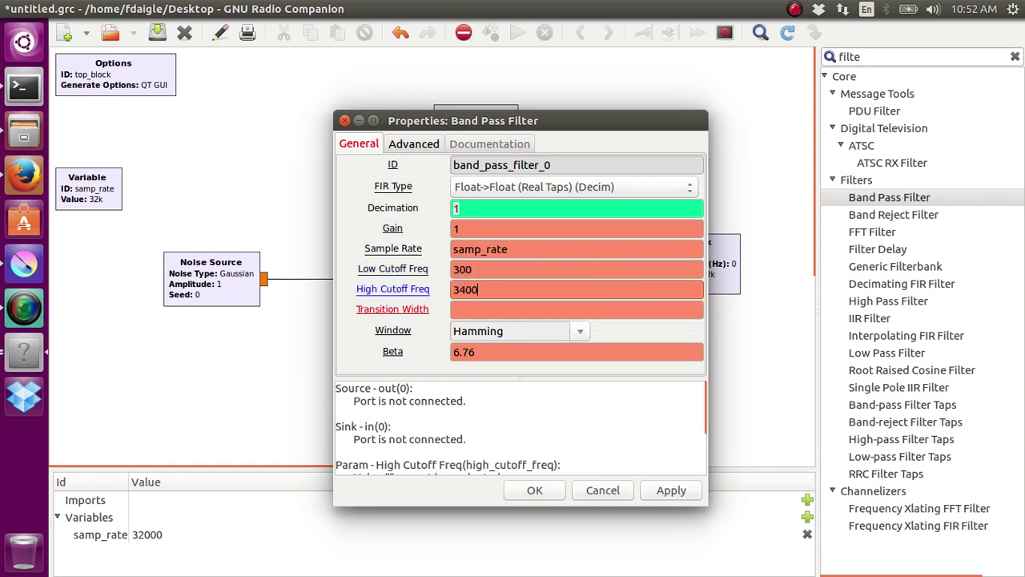
pyautogui.press('Tab')
pyautogui.write('100')
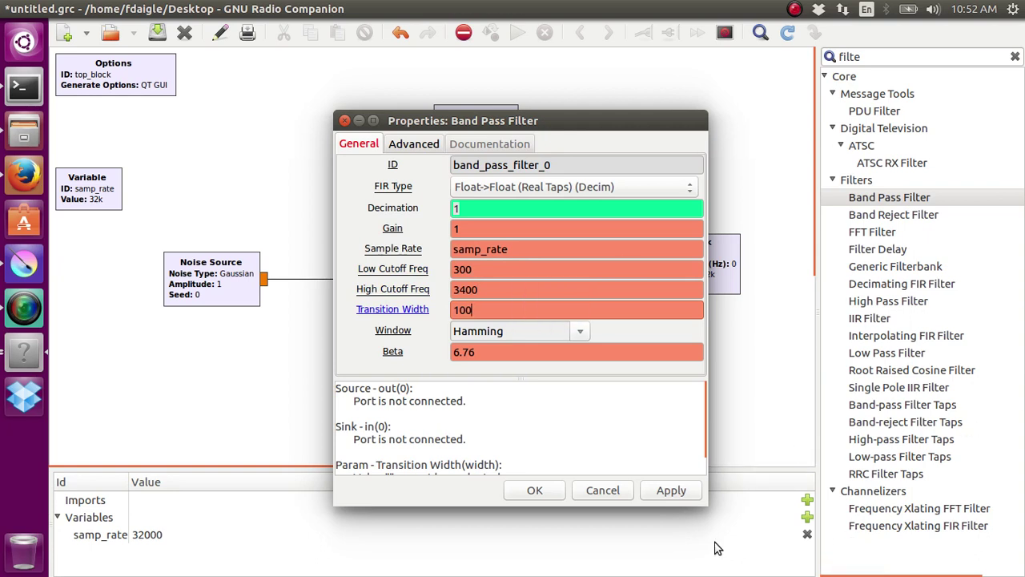
pyautogui.click(559, 493)
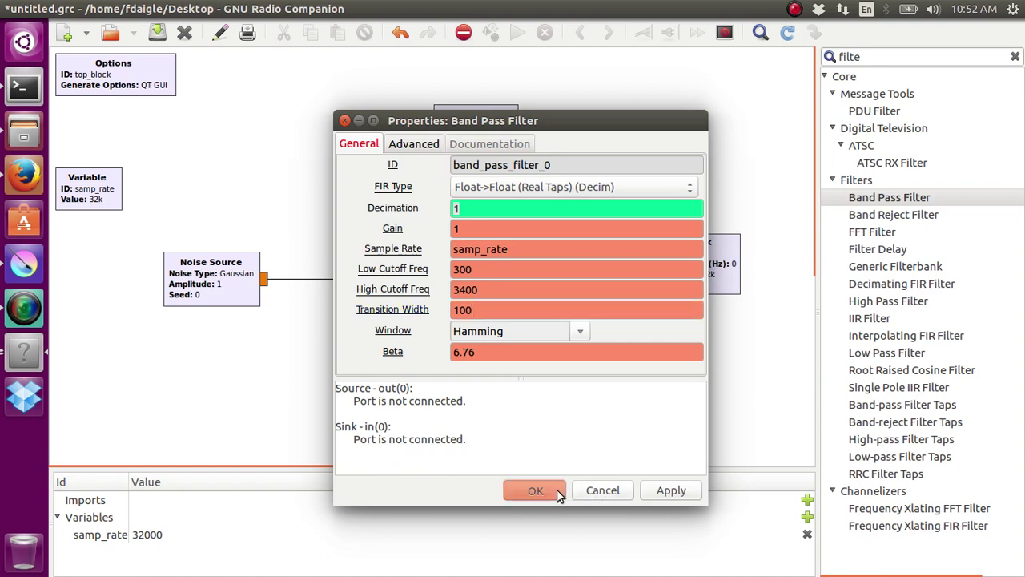
# - Insert the Band Pass Filter between the Noise Source and the Throttle, replacing their direct connection
pyautogui.click(469, 186)
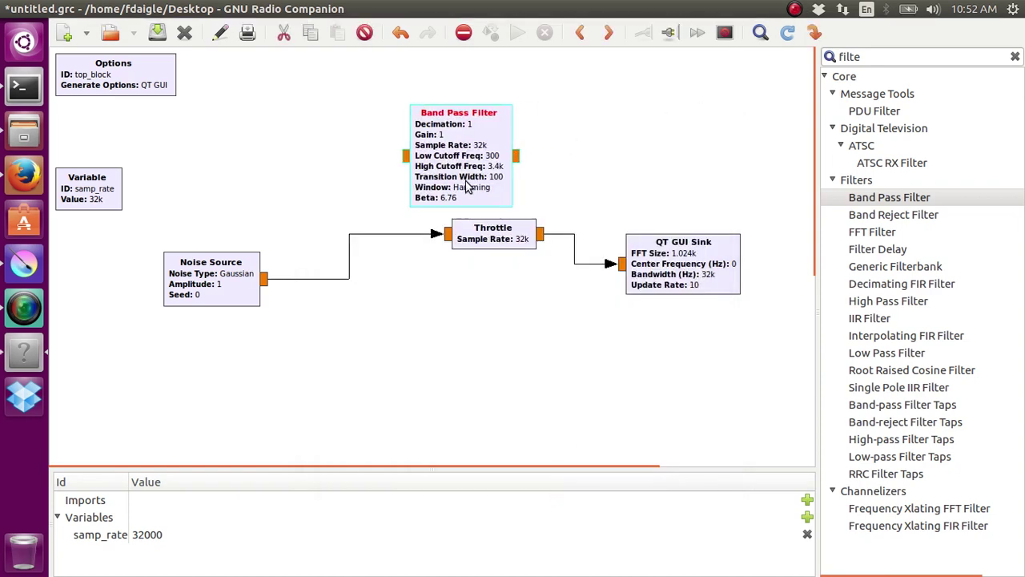
pyautogui.moveTo(468, 186); pyautogui.dragTo(375, 183)
pyautogui.click(389, 235)
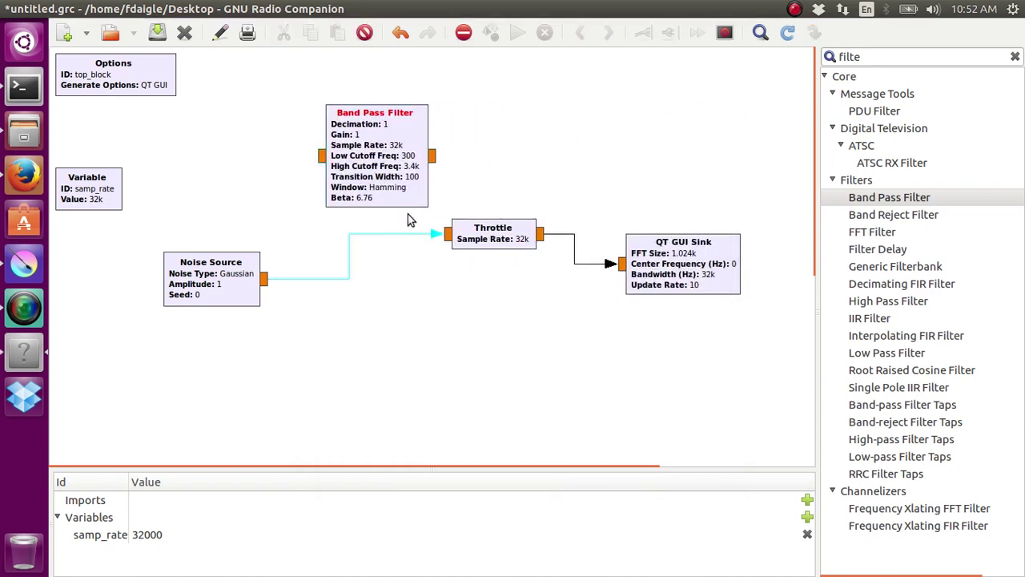
pyautogui.press('Delete')
pyautogui.click(433, 155)
pyautogui.click(447, 234)
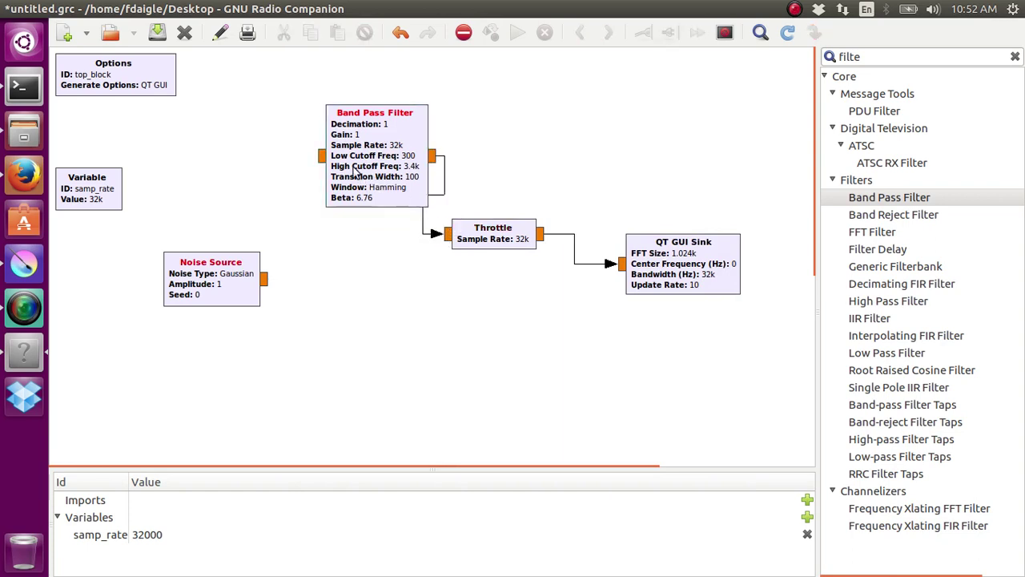
pyautogui.click(318, 156)
pyautogui.click(264, 278)
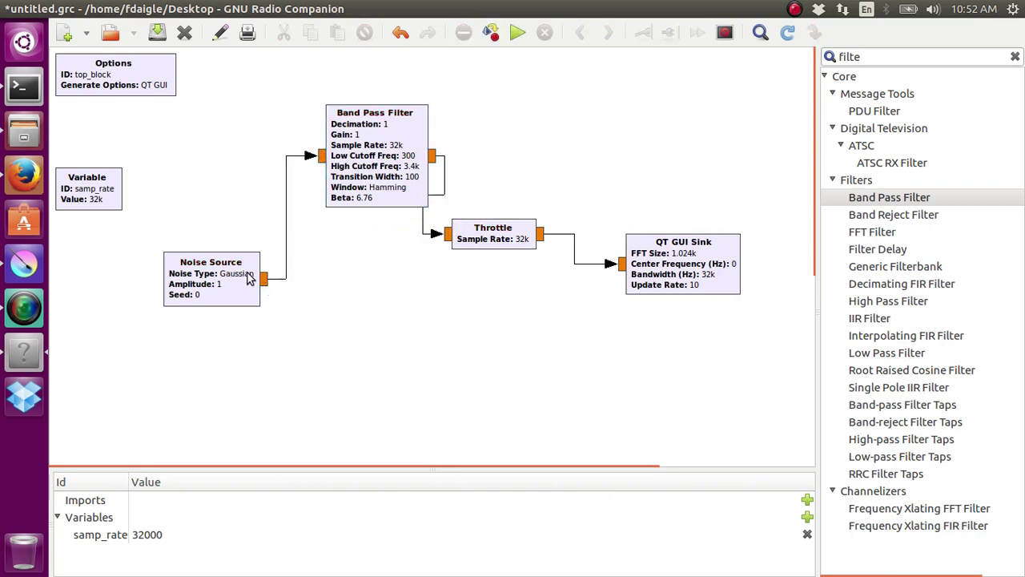
# - Run the flowgraph, examine the filtered noise and its upper band edge in the frequency display, and close the display window
pyautogui.click(517, 33)
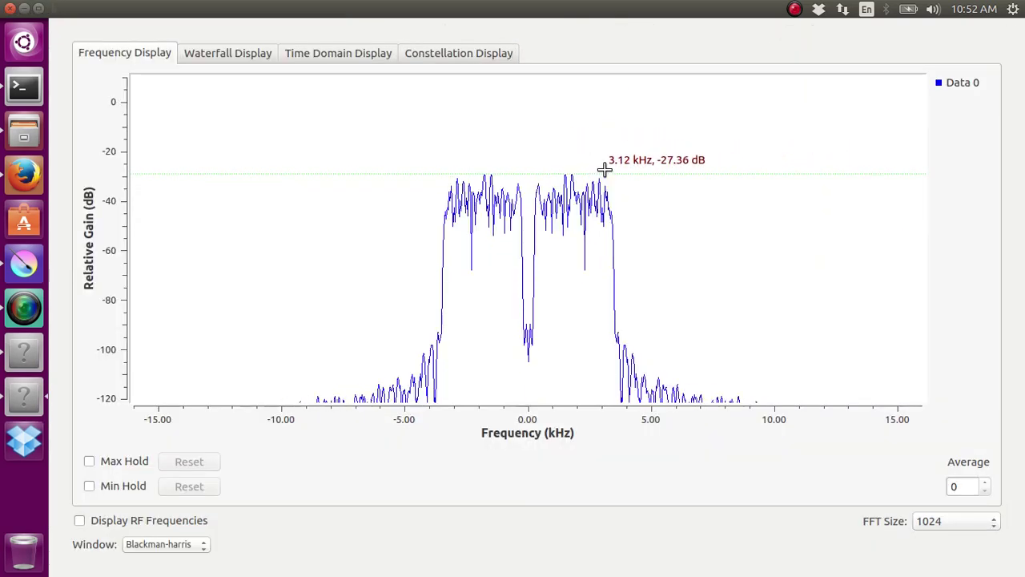
pyautogui.moveTo(593, 169); pyautogui.dragTo(650, 404)
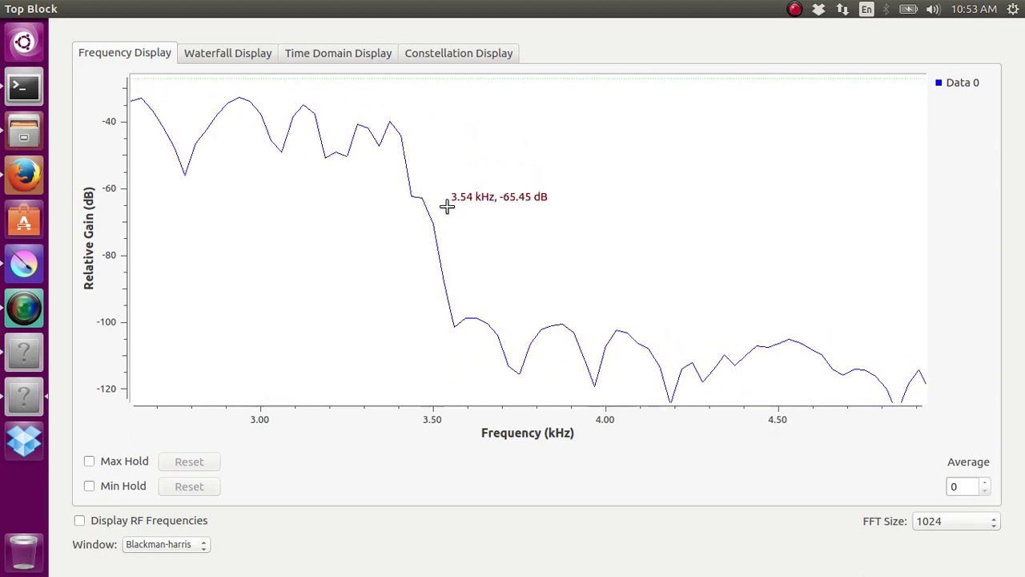
pyautogui.rightClick(420, 211)
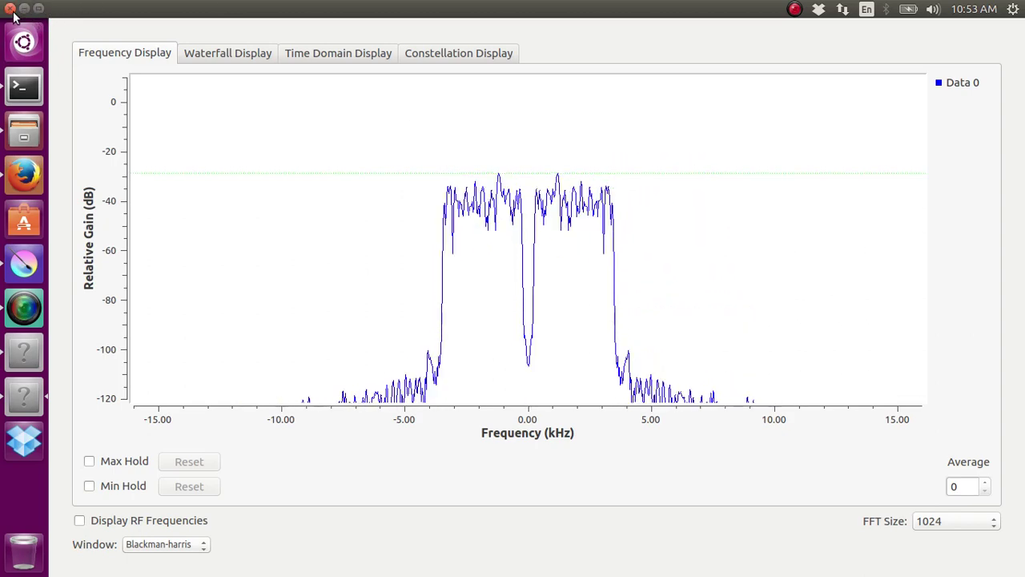
pyautogui.click(15, 9)
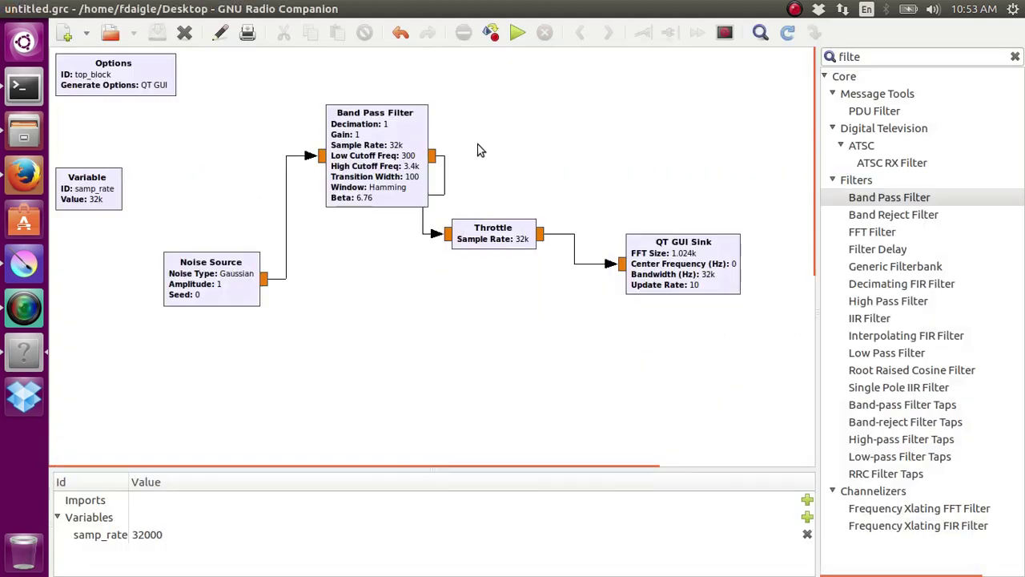
# - Set the Band Pass Filter's transition width to 1000 and run the flowgraph to examine the new spectrum
pyautogui.doubleClick(687, 252)
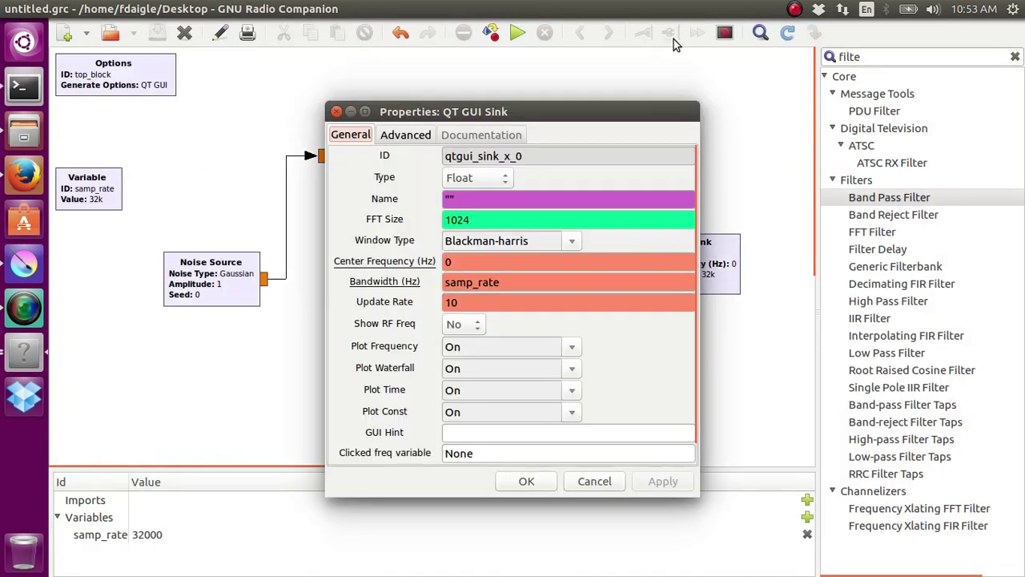
pyautogui.click(337, 112)
pyautogui.doubleClick(346, 143)
pyautogui.click(489, 299)
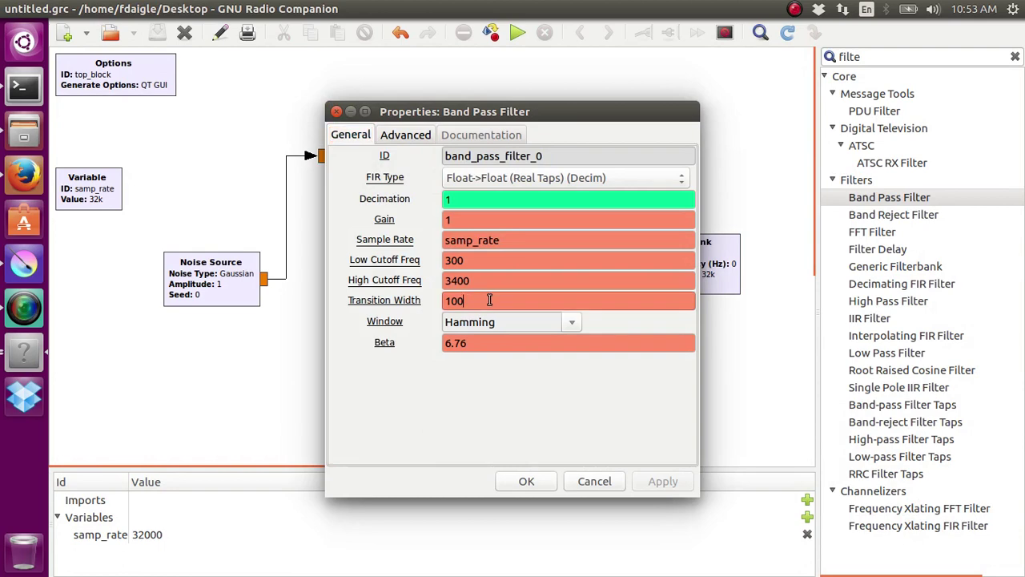
pyautogui.write('0')
pyautogui.click(661, 481)
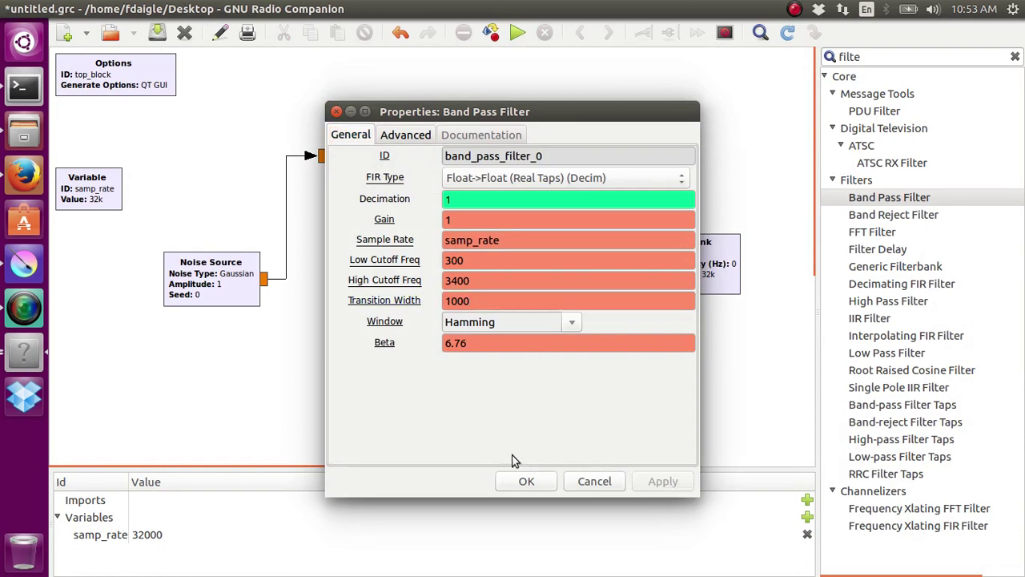
pyautogui.click(526, 481)
pyautogui.click(517, 32)
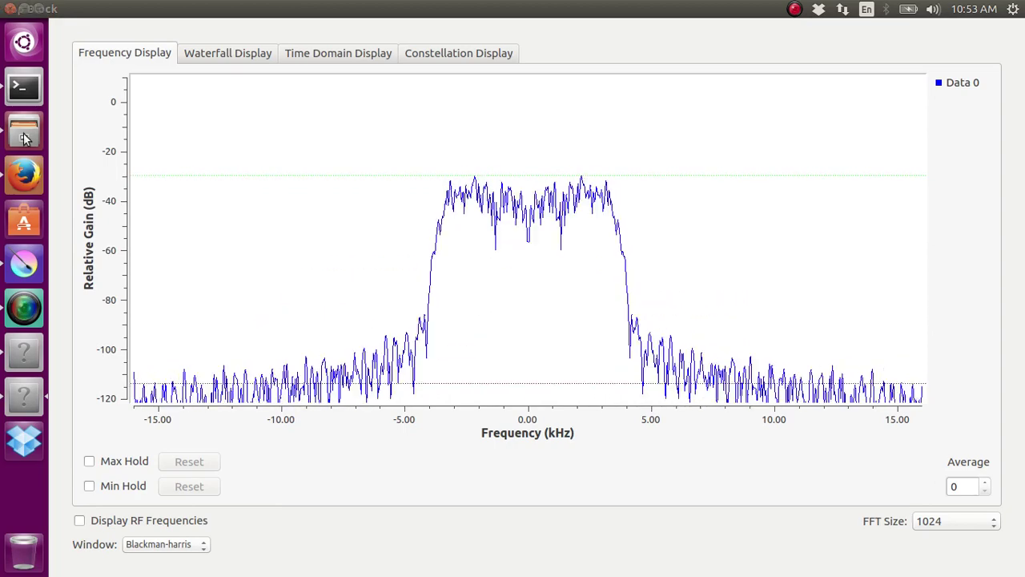
# - Open a new Terminal window and start htop to monitor the processor load
pyautogui.click(32, 91)
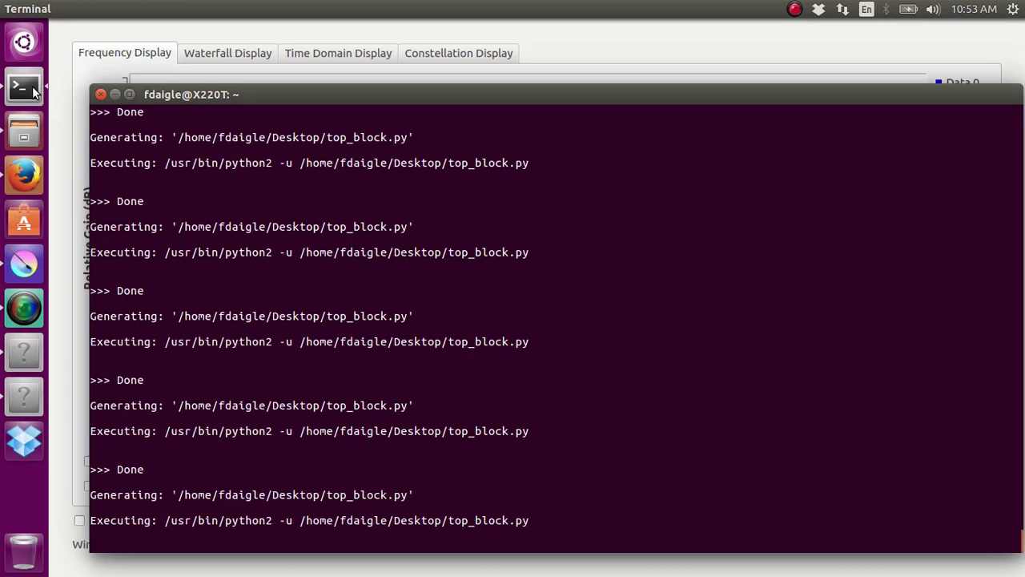
pyautogui.rightClick(33, 90)
pyautogui.click(71, 84)
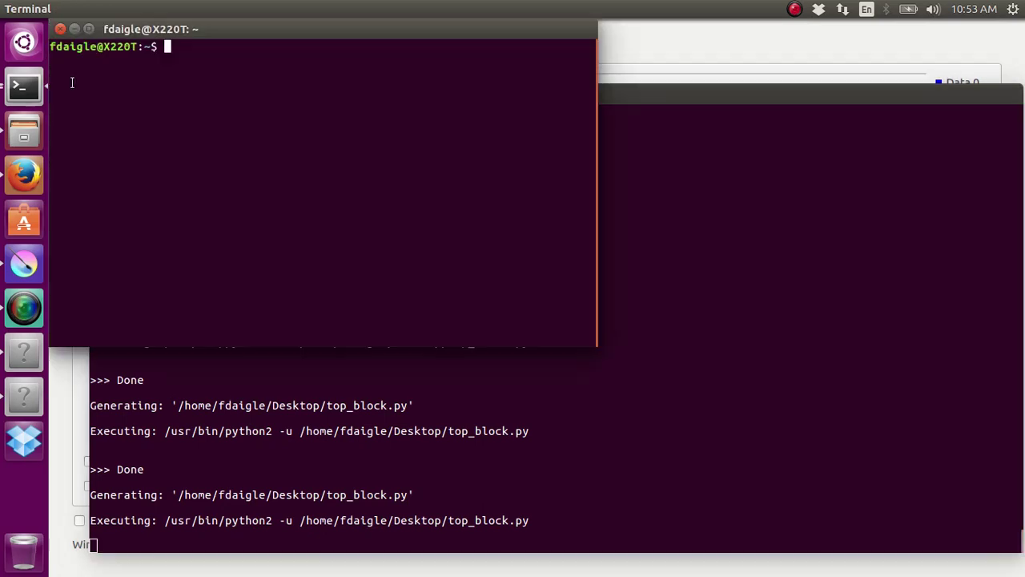
pyautogui.write('htop')
pyautogui.press('Return')
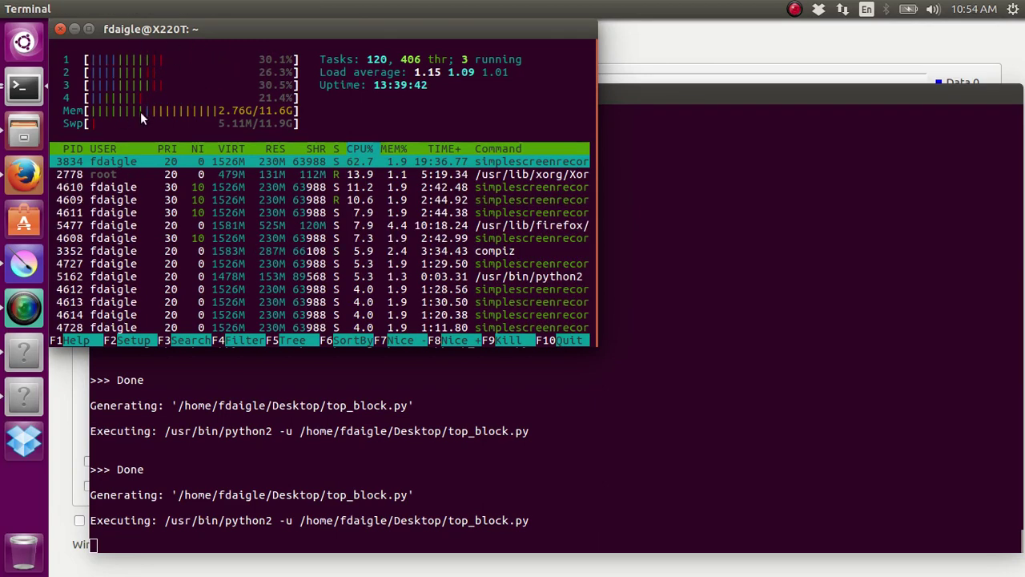
# - Switch back to GNU Radio Companion, unmaximize its window and move it below the htop processor meters
pyautogui.click(32, 314)
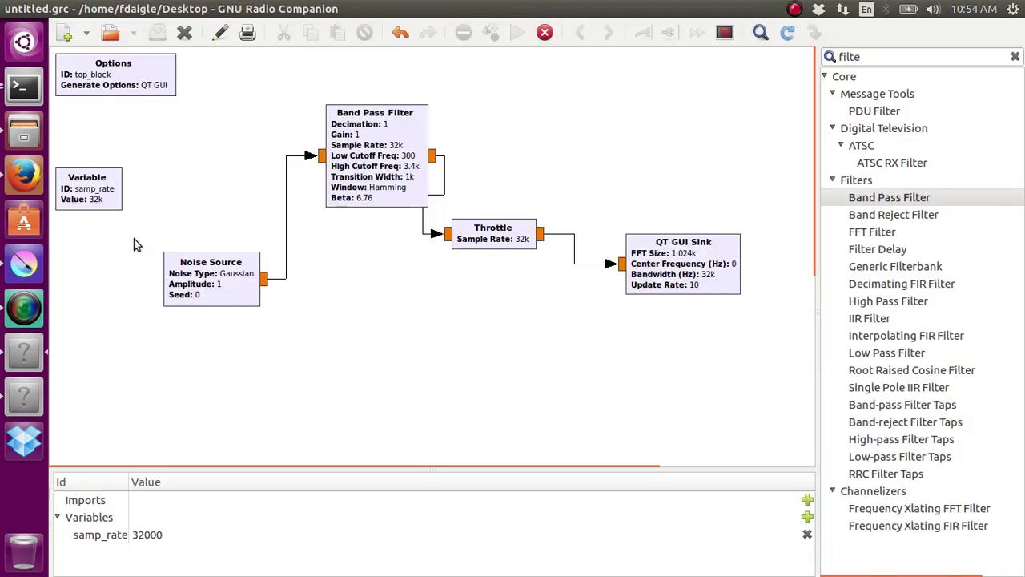
pyautogui.press('ctrl+super+Down')
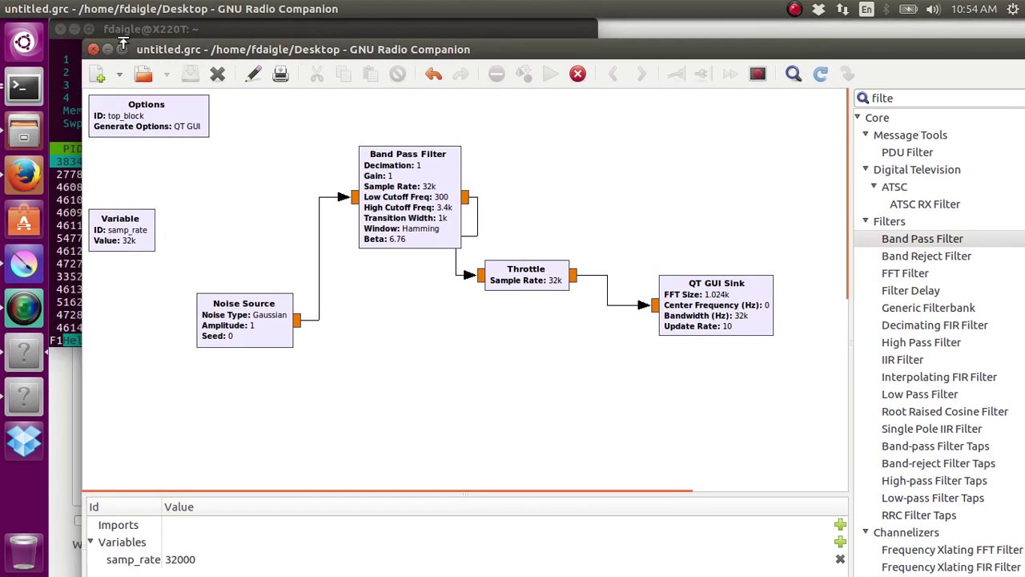
pyautogui.moveTo(133, 51); pyautogui.dragTo(135, 180)
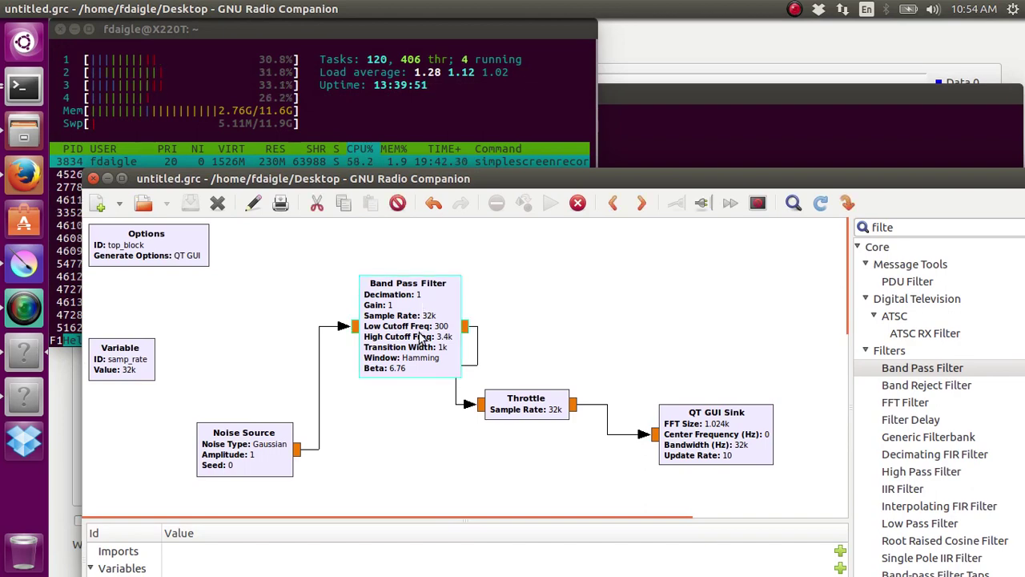
# - Set the Band Pass Filter's transition width to 10, stop the running flowgraph and run it again
pyautogui.doubleClick(423, 338)
pyautogui.click(529, 300)
pyautogui.press('BackSpace')
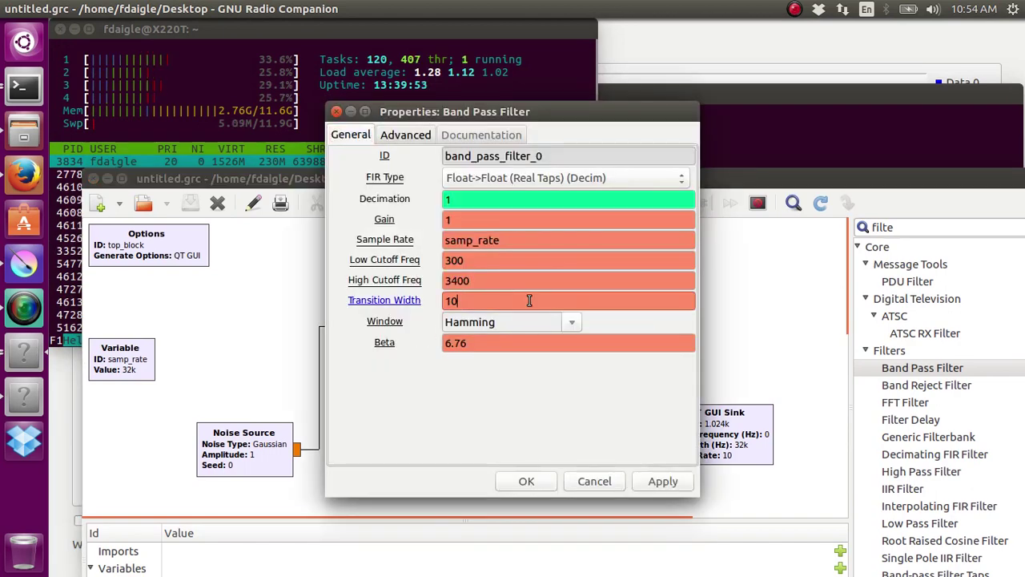
pyautogui.click(545, 482)
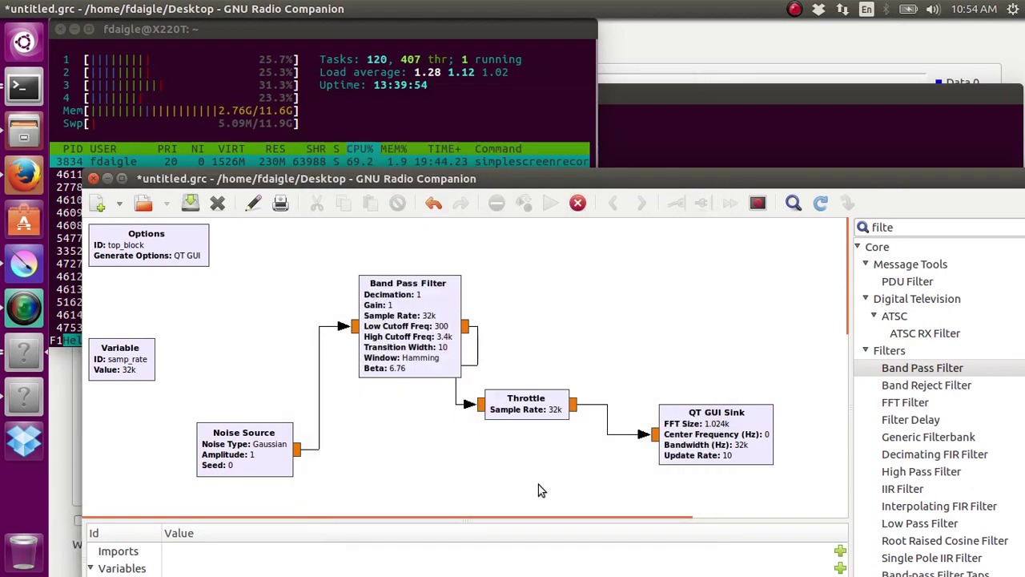
pyautogui.click(578, 203)
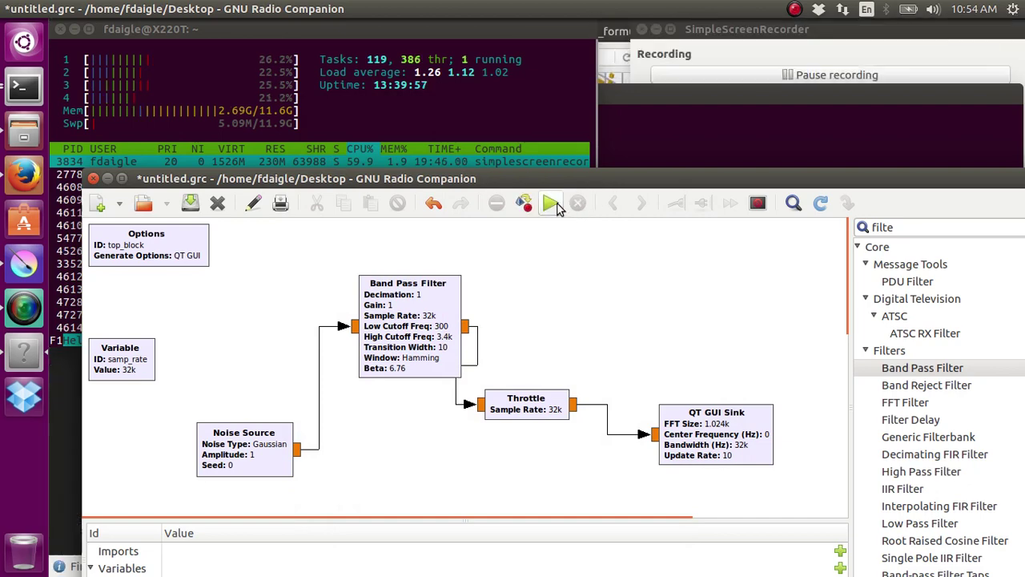
pyautogui.click(552, 205)
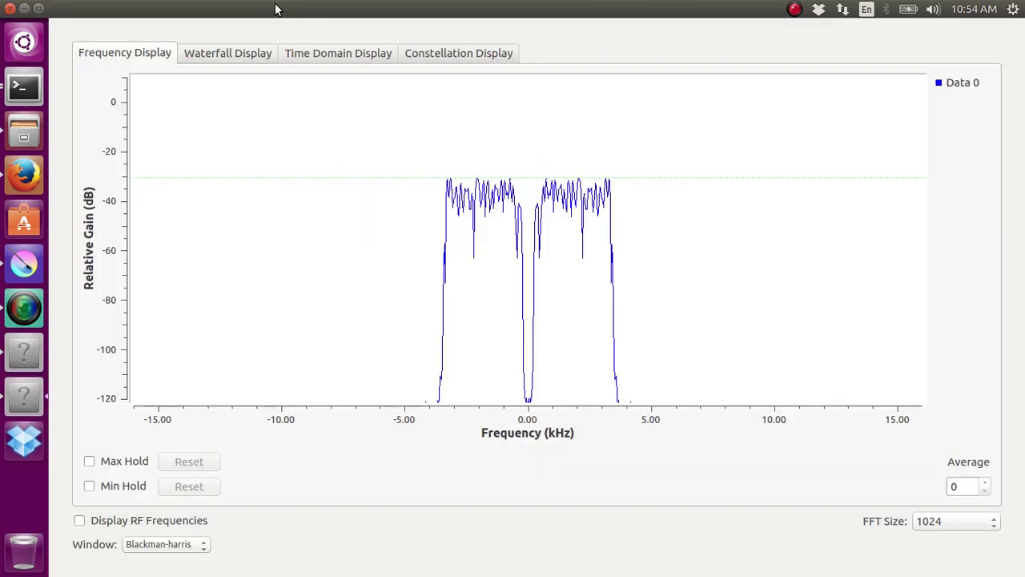
# - Stop the running flowgraph, set the Band Pass Filter's transition width to 2, and run it again to check the processor load
pyautogui.moveTo(275, 9); pyautogui.dragTo(474, 253)
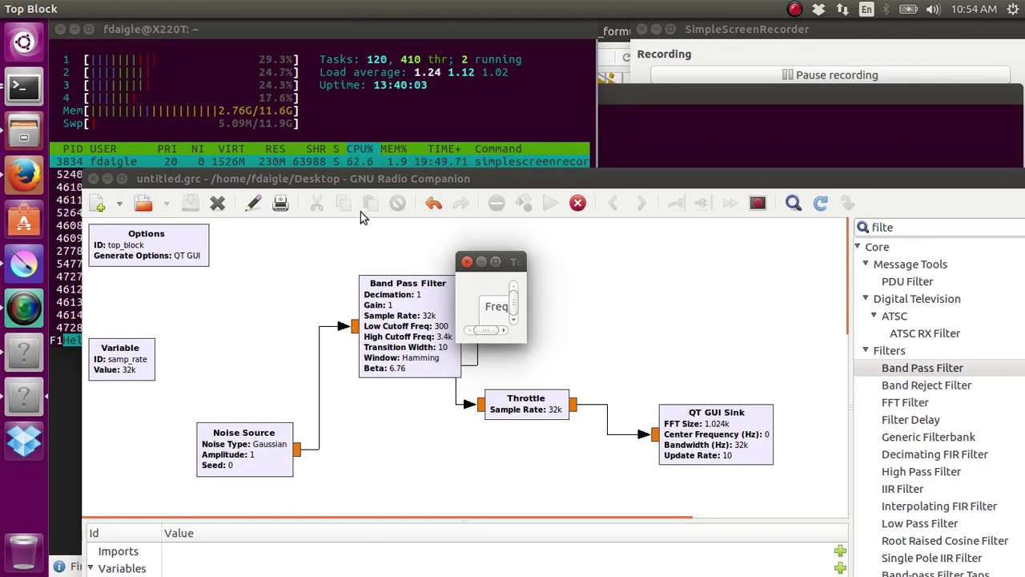
pyautogui.click(467, 261)
pyautogui.doubleClick(413, 335)
pyautogui.doubleClick(454, 300)
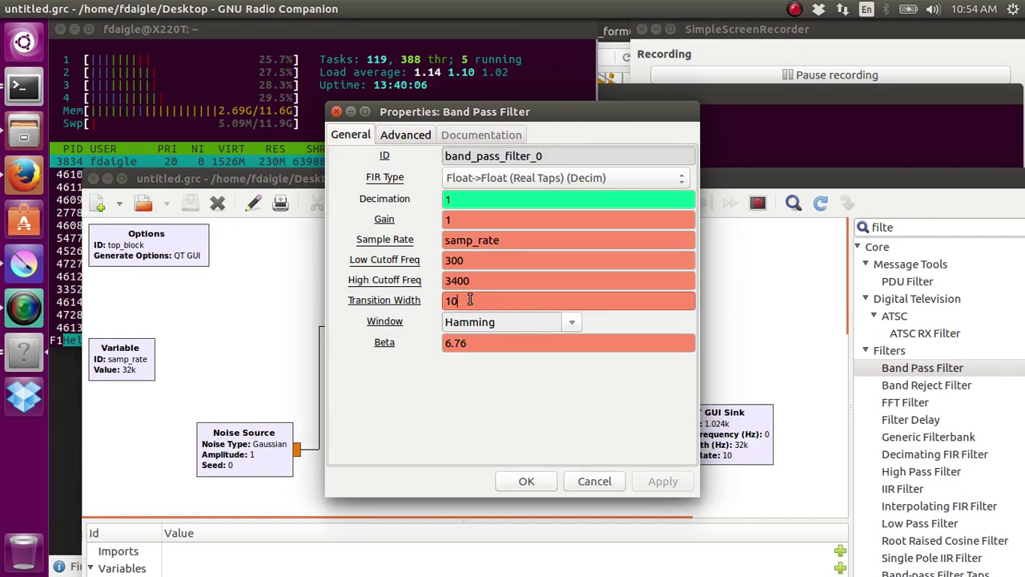
pyautogui.write('2')
pyautogui.click(667, 481)
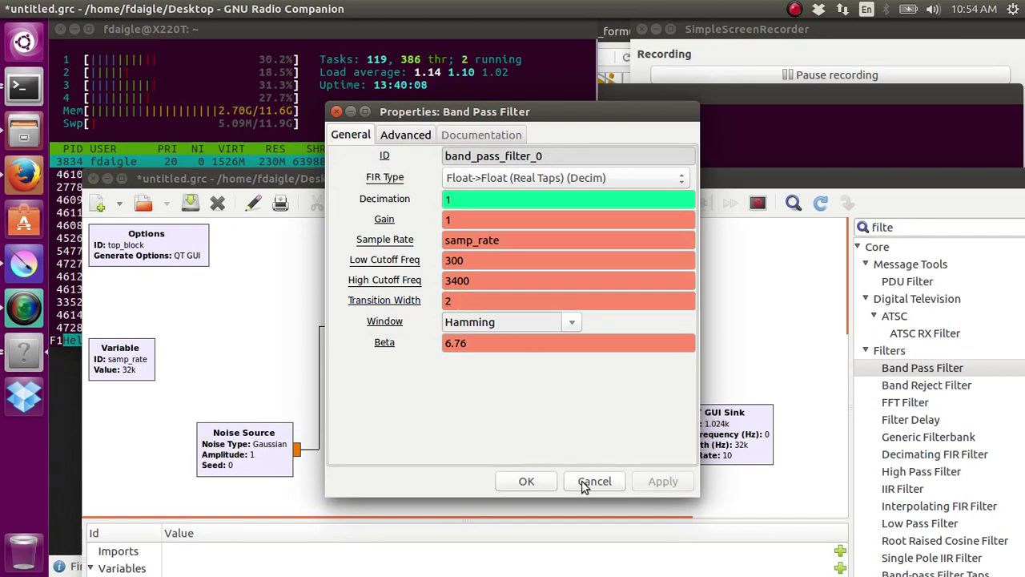
pyautogui.click(593, 482)
pyautogui.click(551, 203)
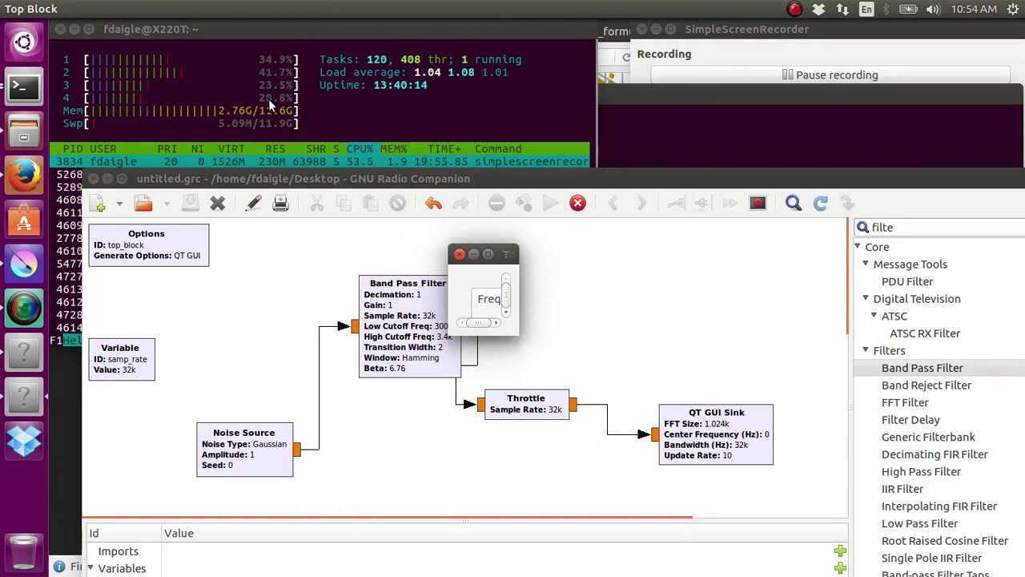
# - Stop the flowgraph, set the Band Pass Filter's transition width to 1, and run it again to watch the processor meters
pyautogui.click(459, 254)
pyautogui.doubleClick(436, 332)
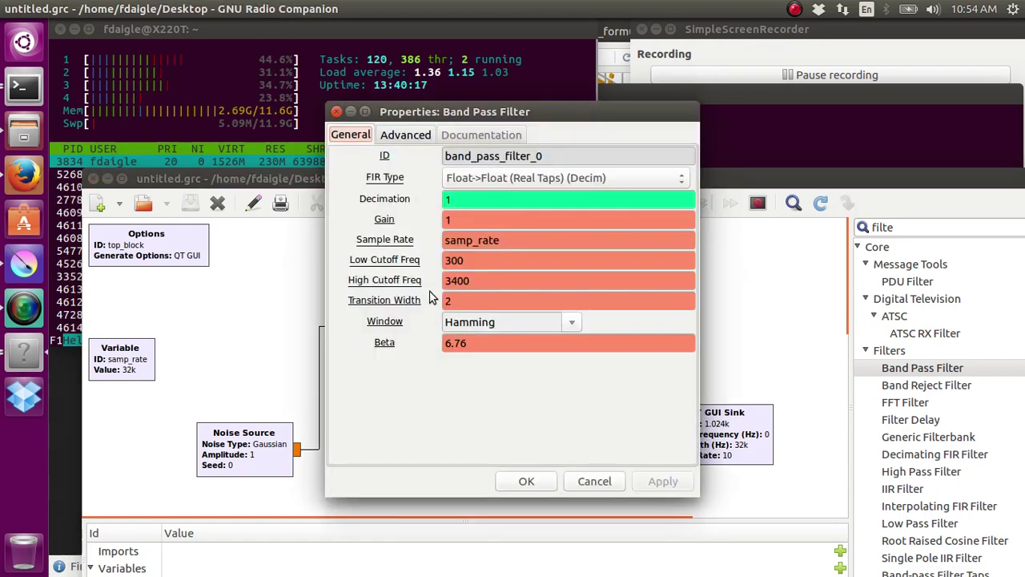
pyautogui.doubleClick(448, 301)
pyautogui.write('1')
pyautogui.click(527, 481)
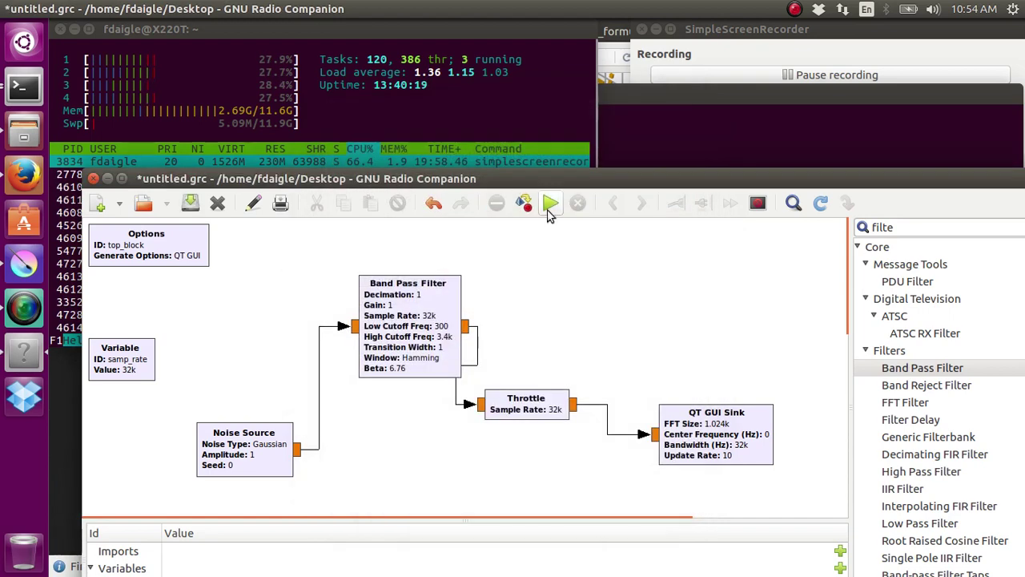
pyautogui.click(547, 205)
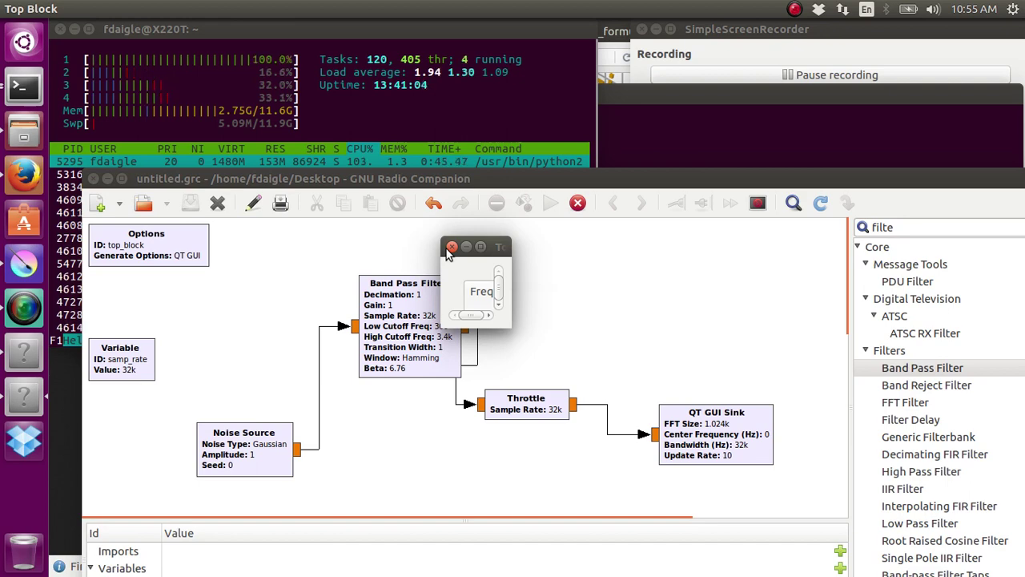
# - Close the Terminal window that is running htop, ending its process
pyautogui.click(197, 34)
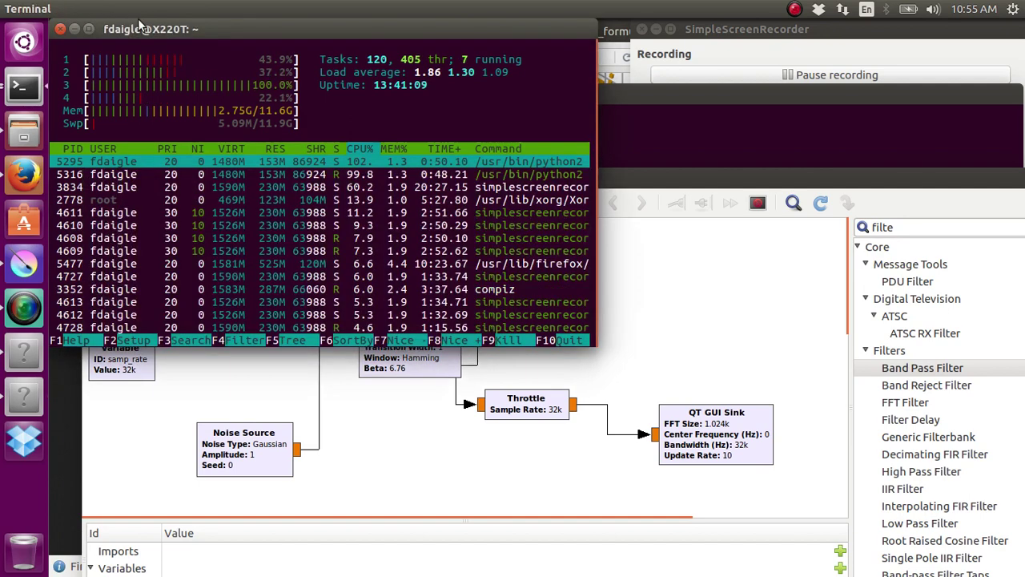
pyautogui.click(58, 30)
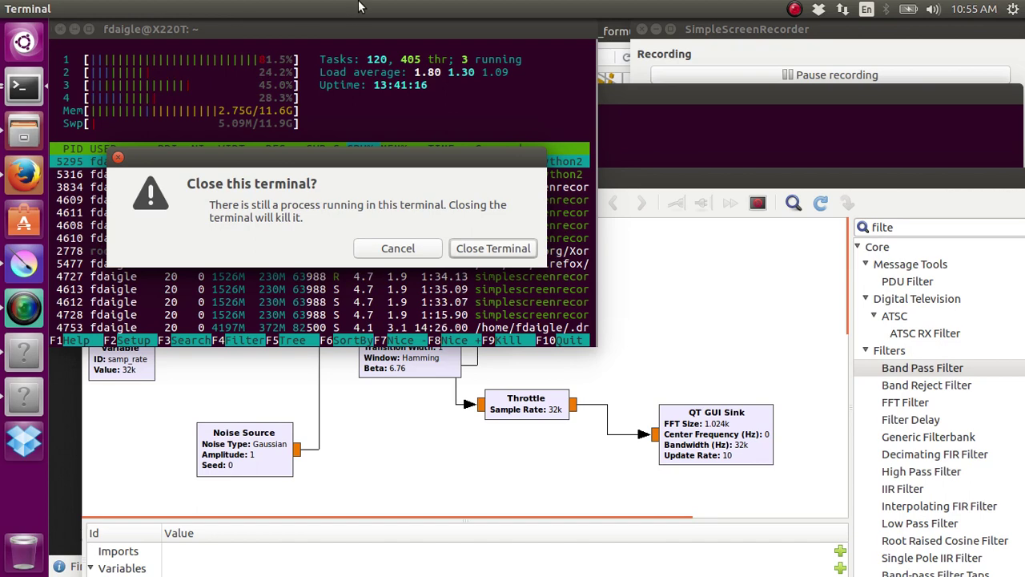
pyautogui.click(492, 248)
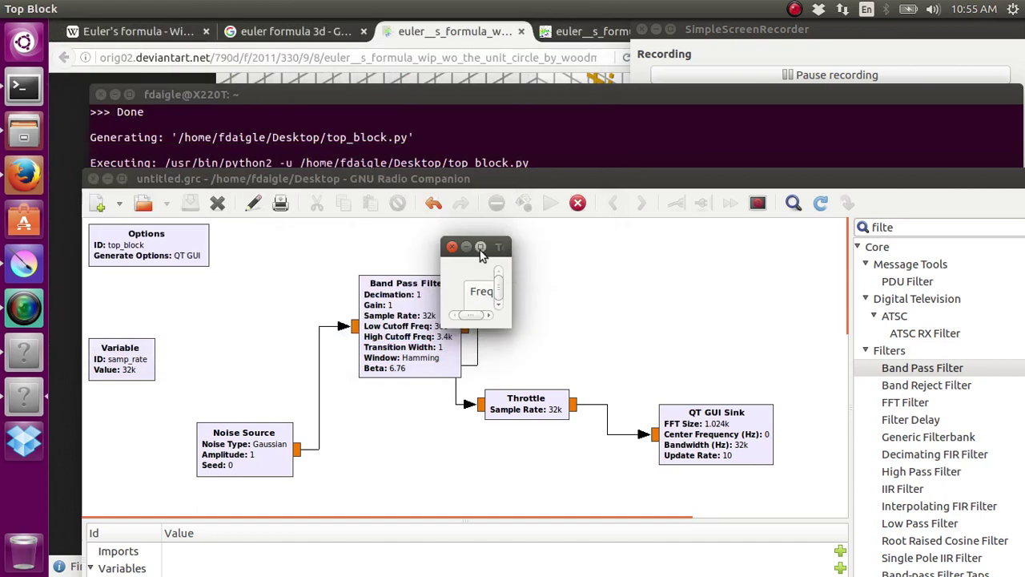
# - Stop the running flowgraph and set the Band Pass Filter's transition width to 100
pyautogui.click(451, 247)
pyautogui.doubleClick(445, 285)
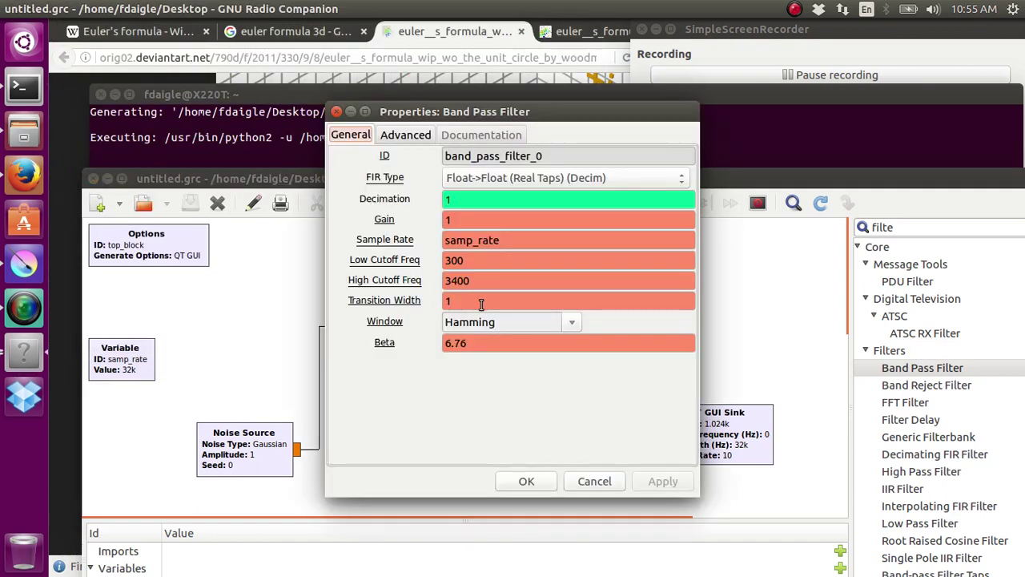
pyautogui.tripleClick(481, 301)
pyautogui.write('200')
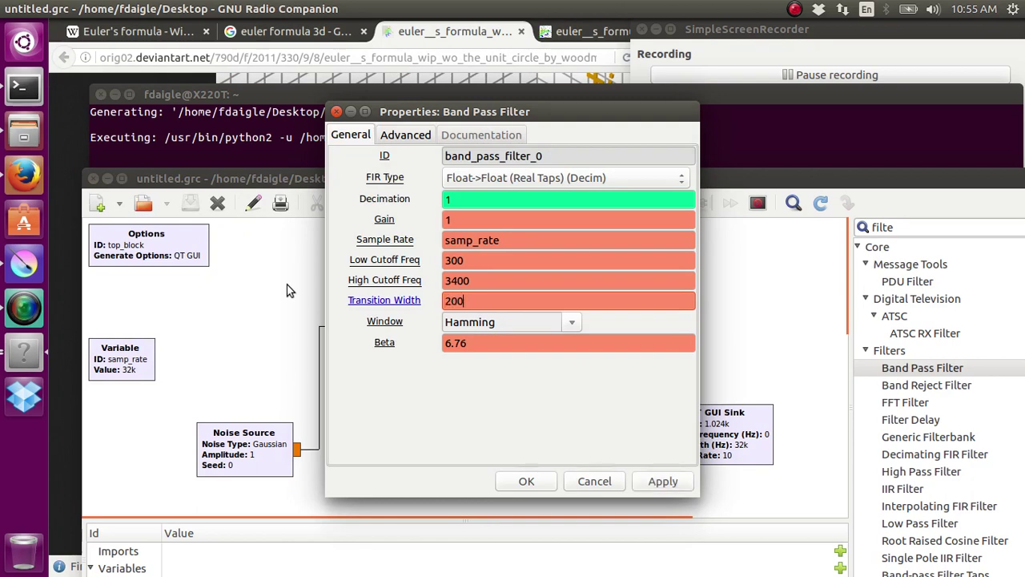
pyautogui.press('BackSpace')
pyautogui.press('BackSpace')
pyautogui.press('BackSpace')
pyautogui.write('100')
pyautogui.press('Return')
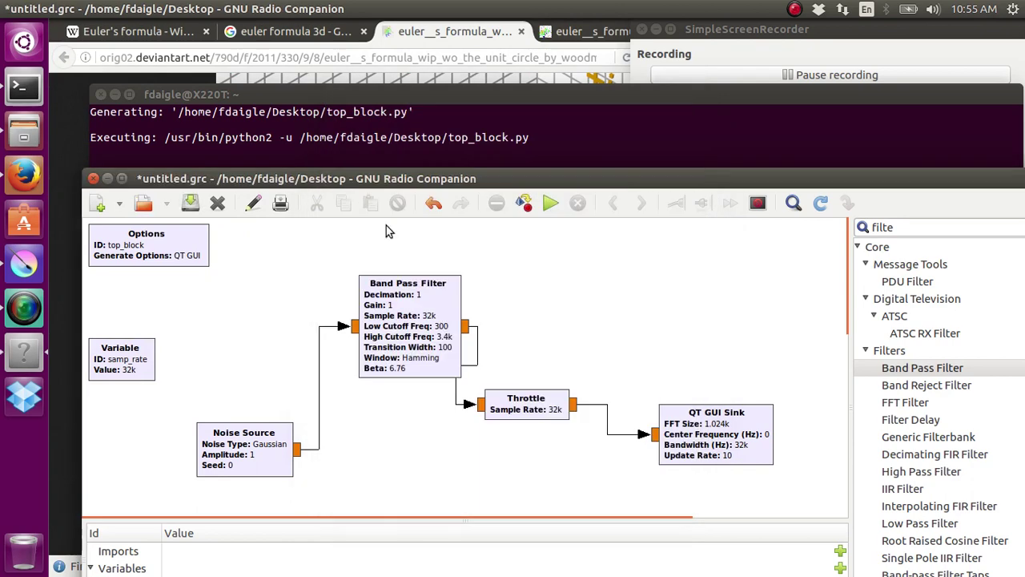
# - Run the flowgraph in a maximized display, zoom in on the filtered band around 0 kHz to examine both passbands, and close it
pyautogui.click(551, 204)
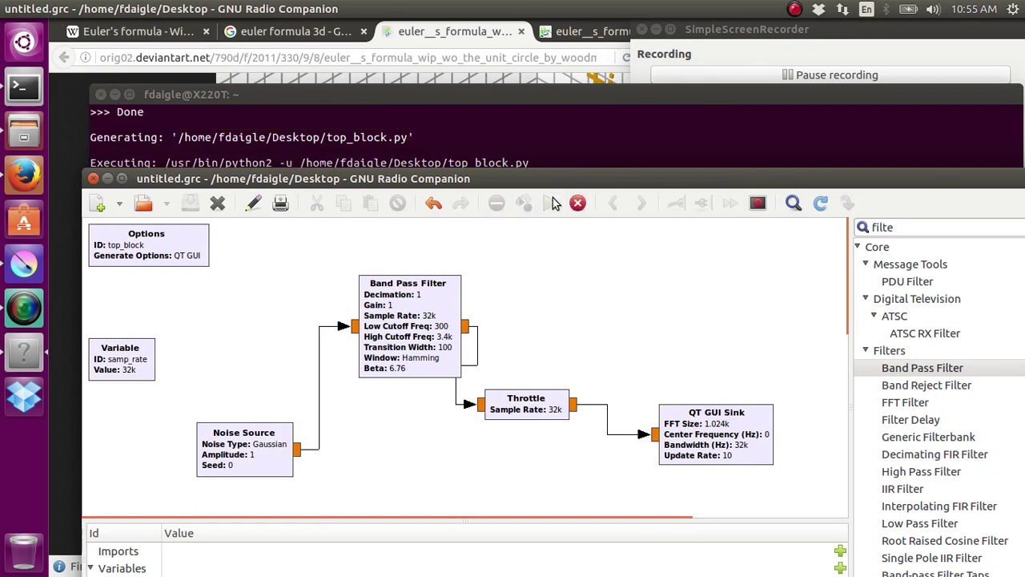
pyautogui.click(473, 240)
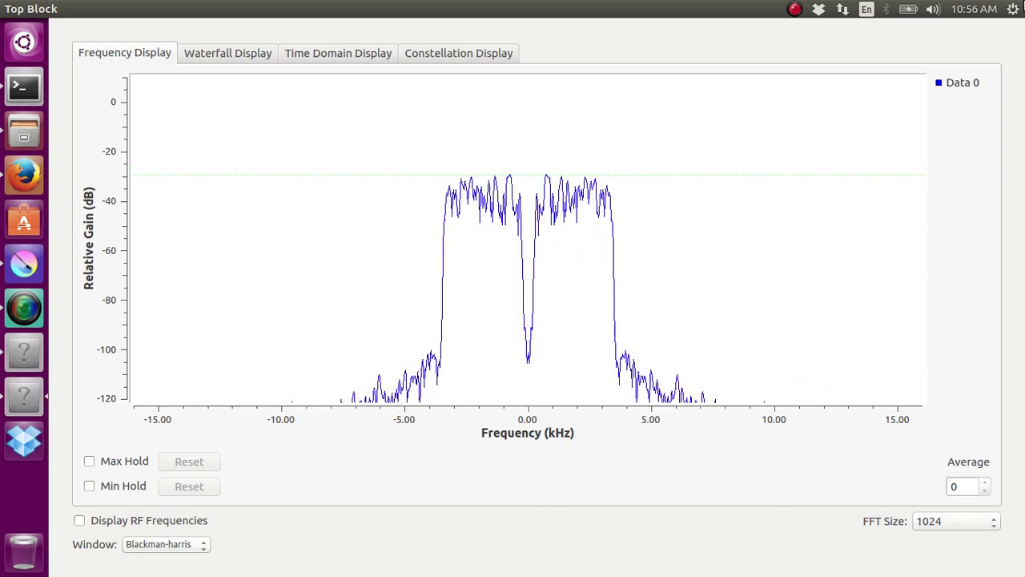
pyautogui.moveTo(357, 120); pyautogui.dragTo(670, 486)
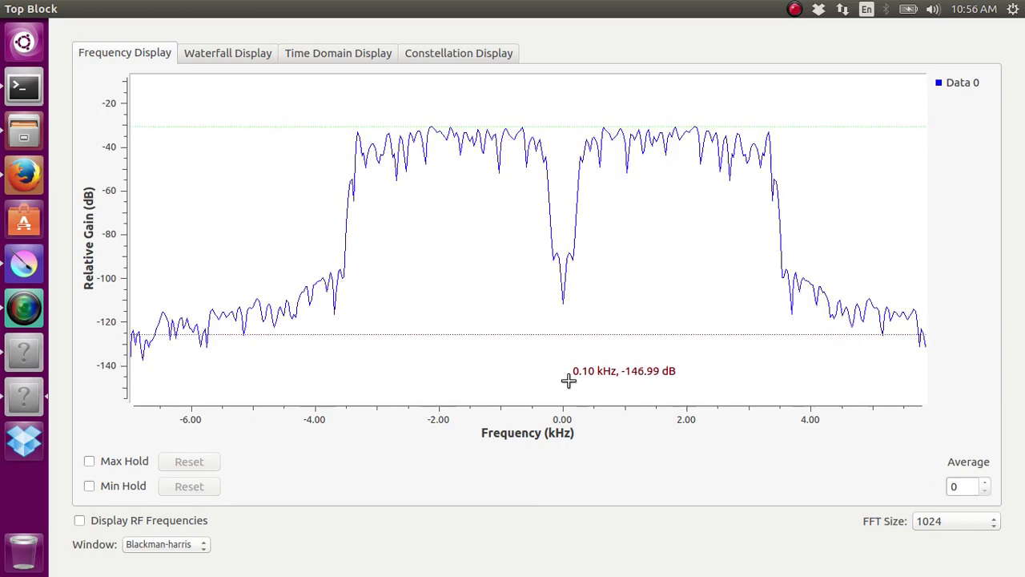
pyautogui.hotkey('alt', 'F4')
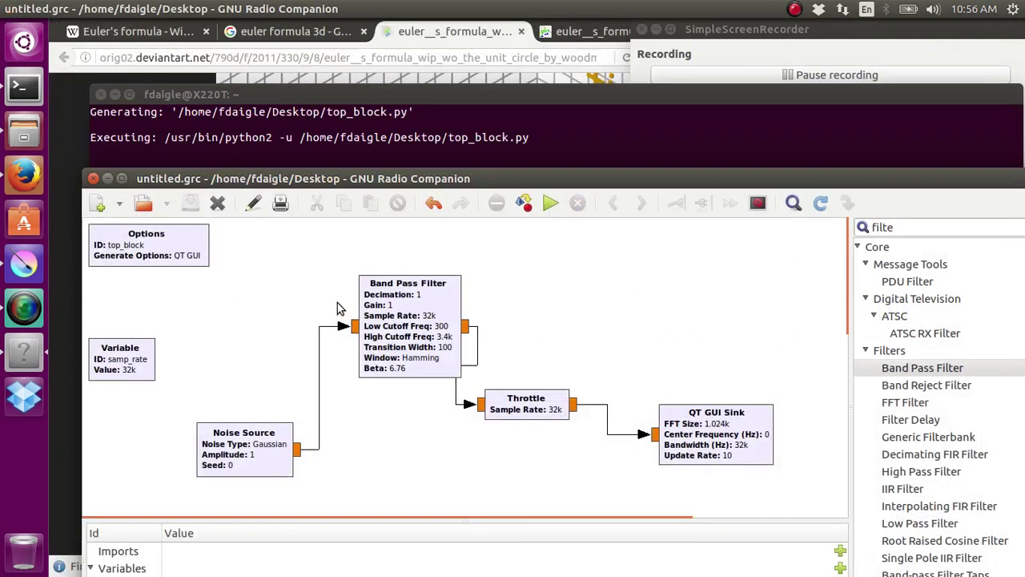
# - Change the Noise Source, Band Pass Filter, Throttle and QT GUI Sink blocks together to the complex data type
pyautogui.moveTo(234, 279); pyautogui.dragTo(739, 462)
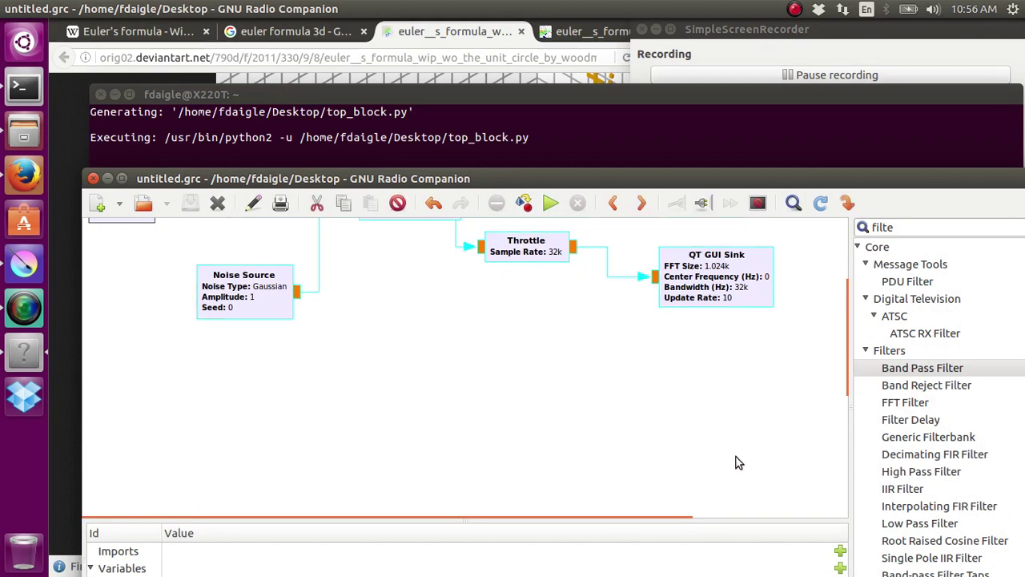
pyautogui.scroll(4, 732, 460)
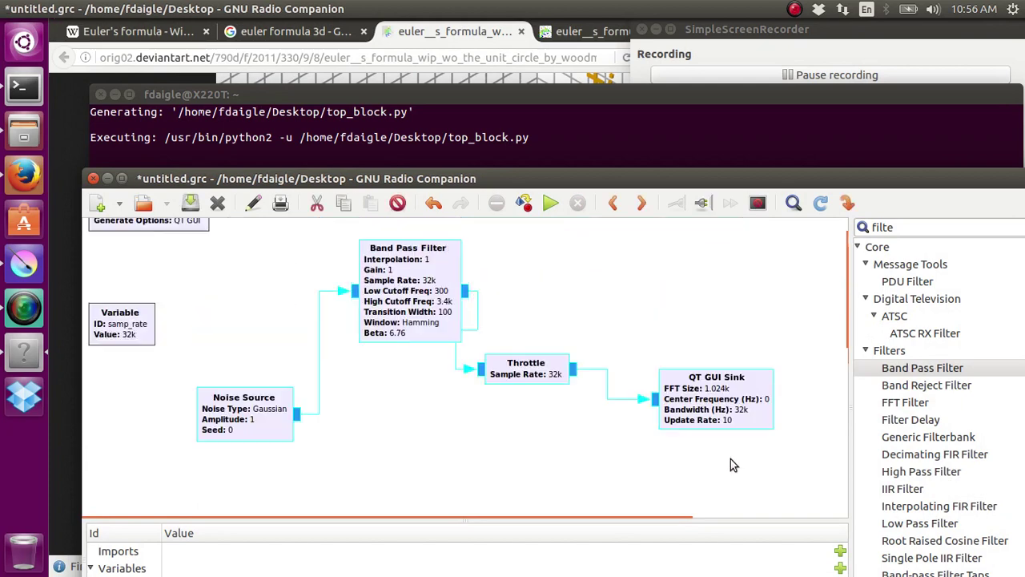
pyautogui.click(683, 363)
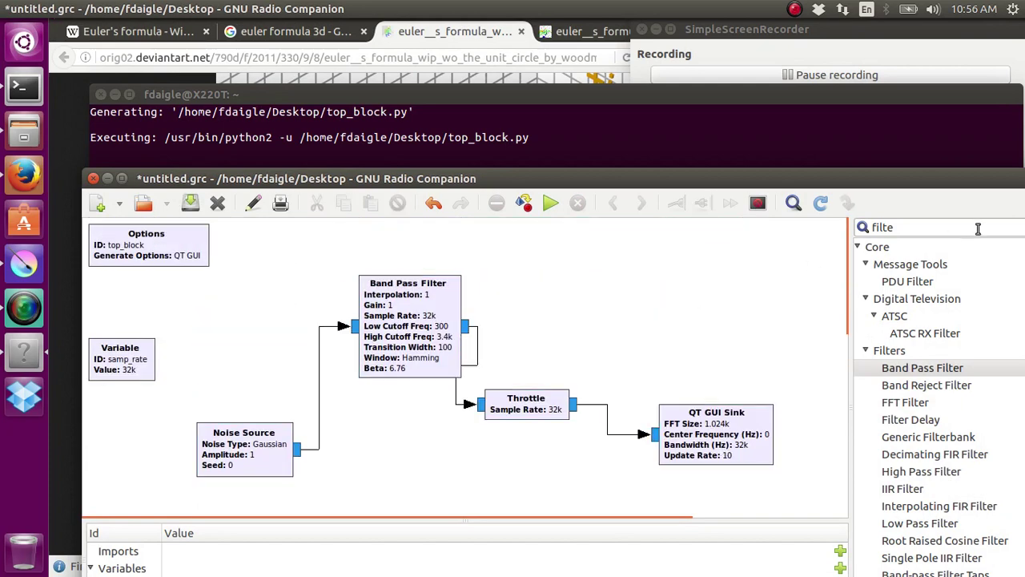
# - Shift the Band Pass Filter slightly, disable it, and connect the Noise Source output directly to the Throttle input
pyautogui.click(439, 329)
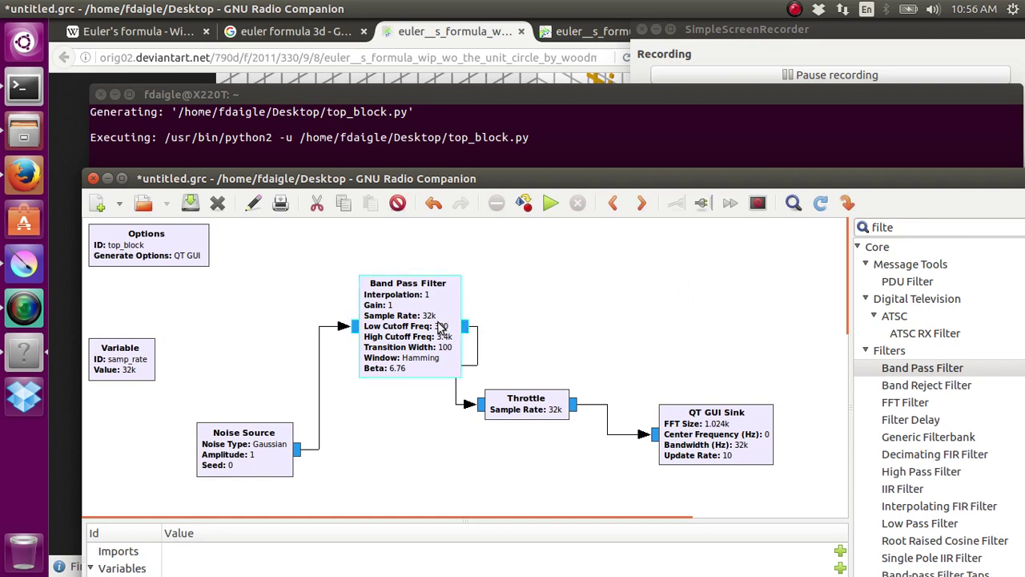
pyautogui.moveTo(439, 329); pyautogui.dragTo(416, 319)
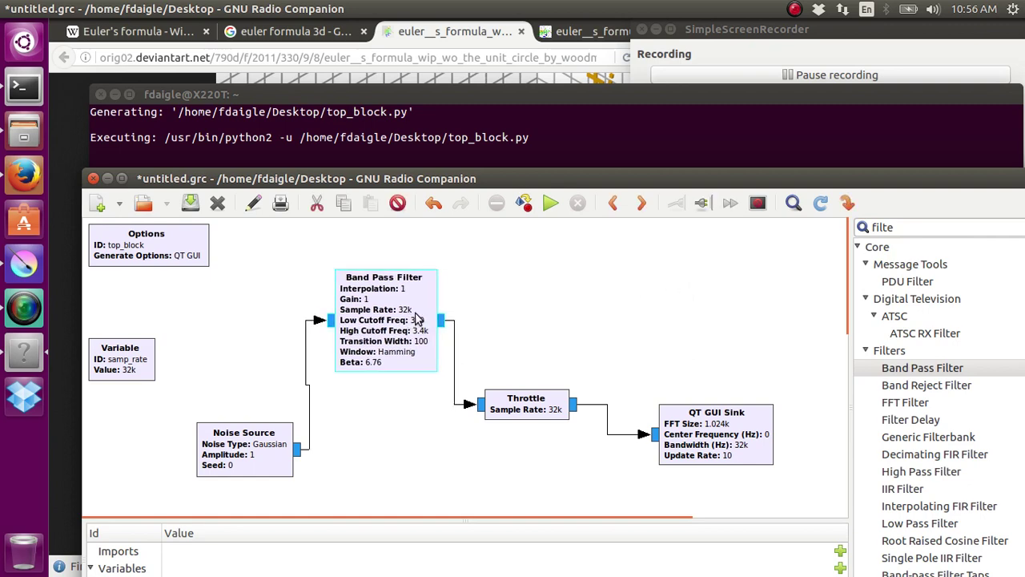
pyautogui.press('d')
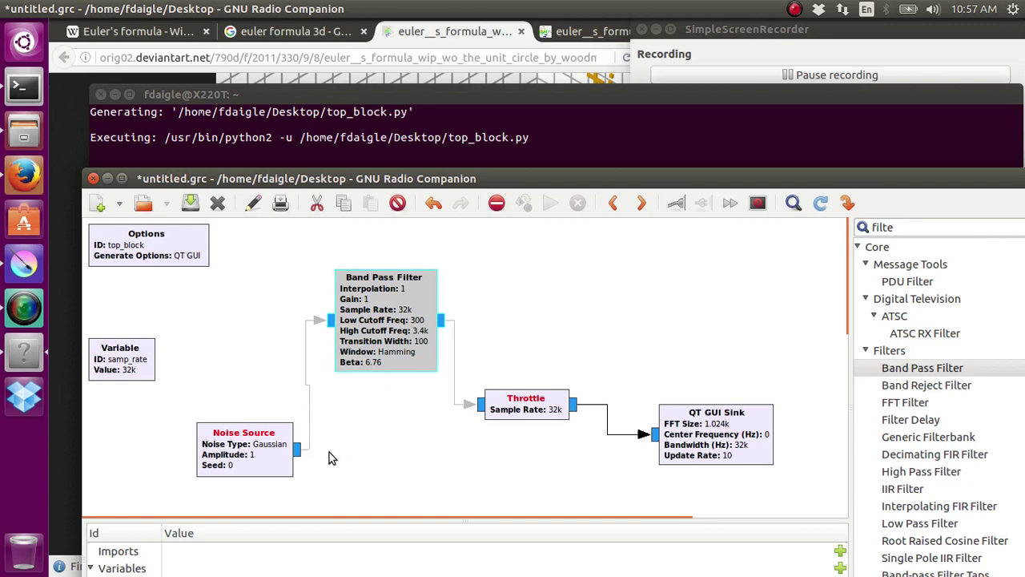
pyautogui.click(297, 449)
pyautogui.click(479, 405)
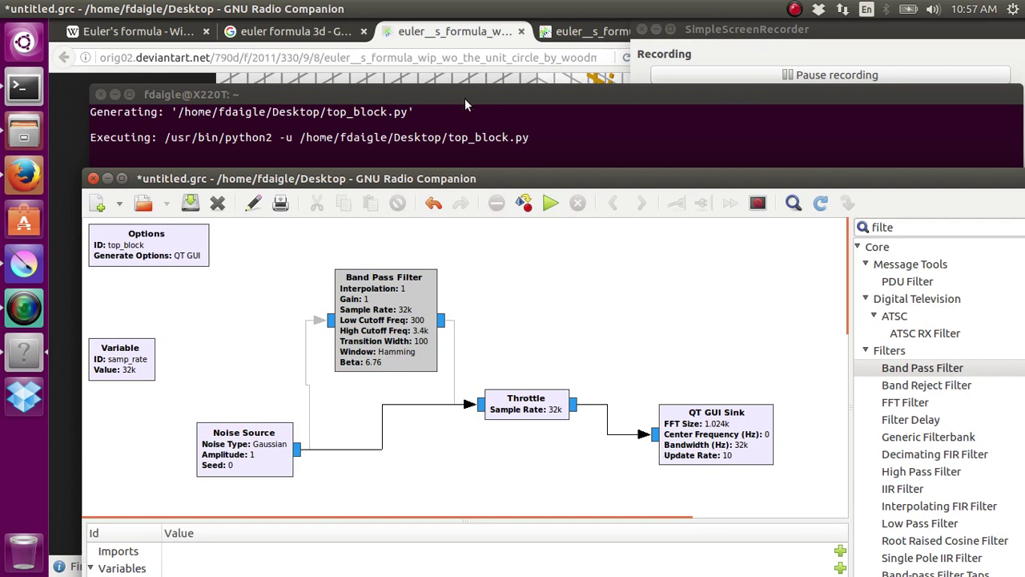
# - Maximize the flowgraph window, run it to examine the complex noise in the frequency and constellation displays, and close the output
pyautogui.doubleClick(506, 179)
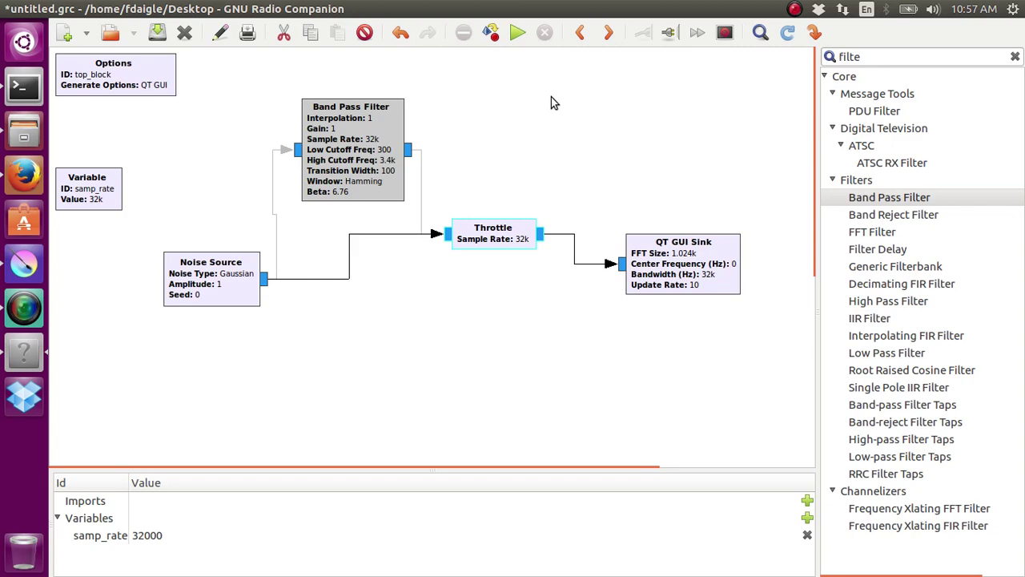
pyautogui.click(517, 32)
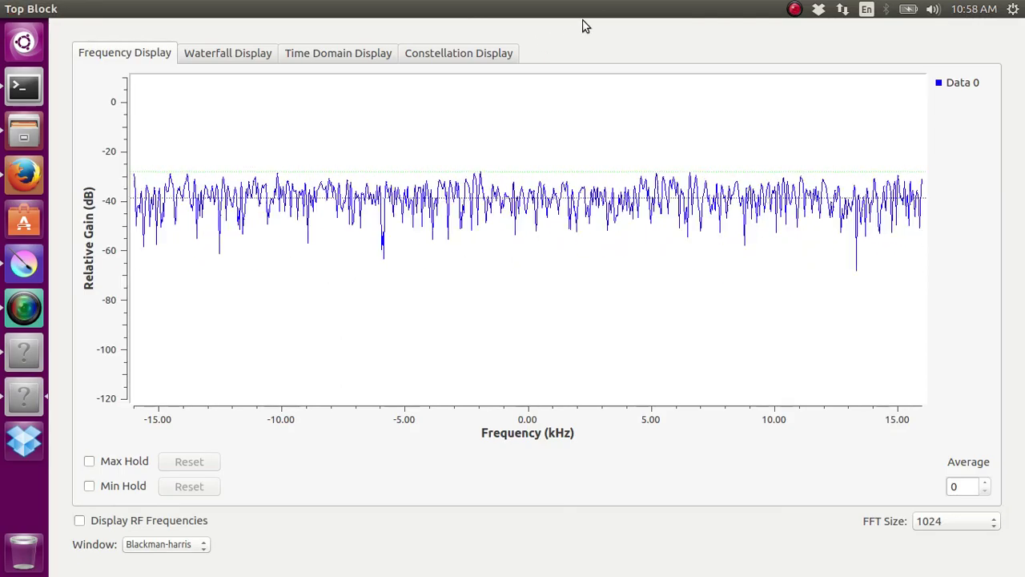
pyautogui.click(421, 54)
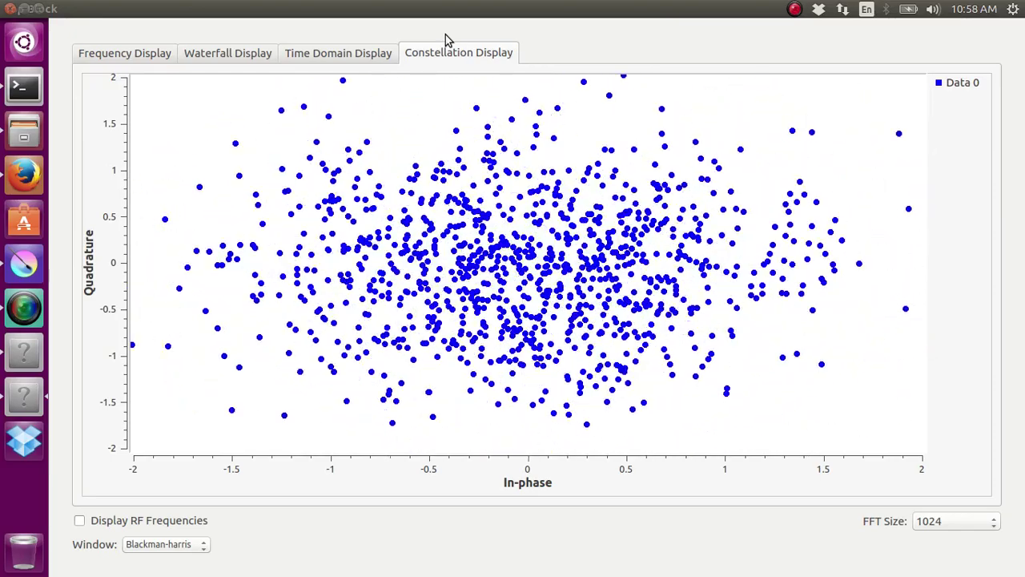
pyautogui.click(25, 8)
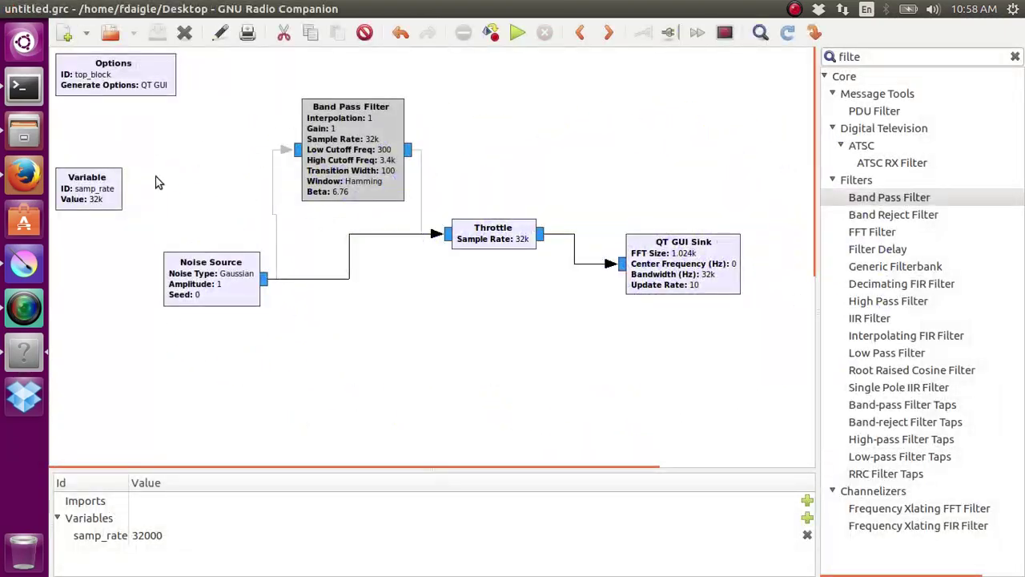
# - Change the Noise Source, Throttle, QT GUI Sink and disabled filter to the float type and run to view the real noise's constellation
pyautogui.moveTo(119, 205); pyautogui.dragTo(723, 335)
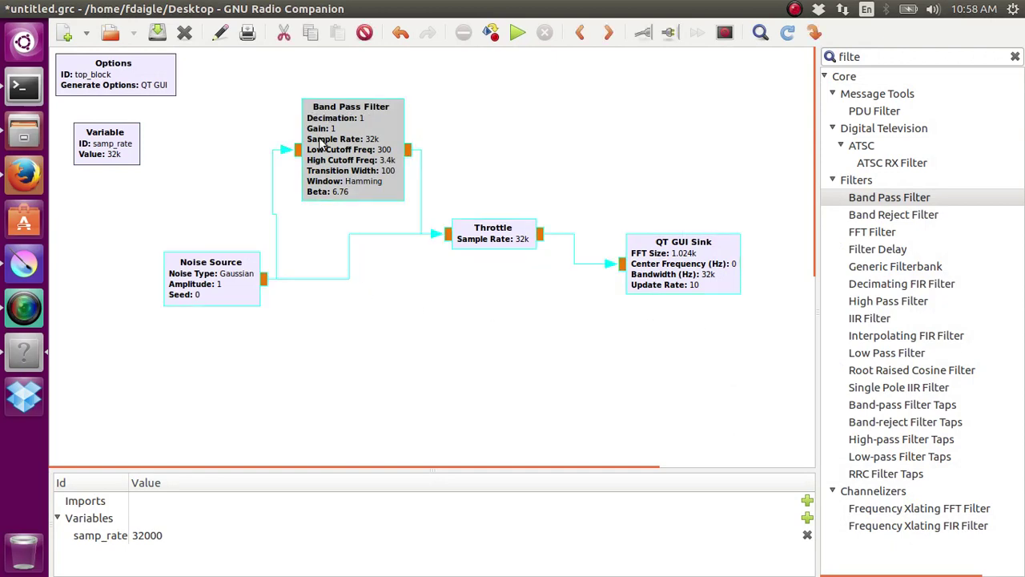
pyautogui.click(518, 36)
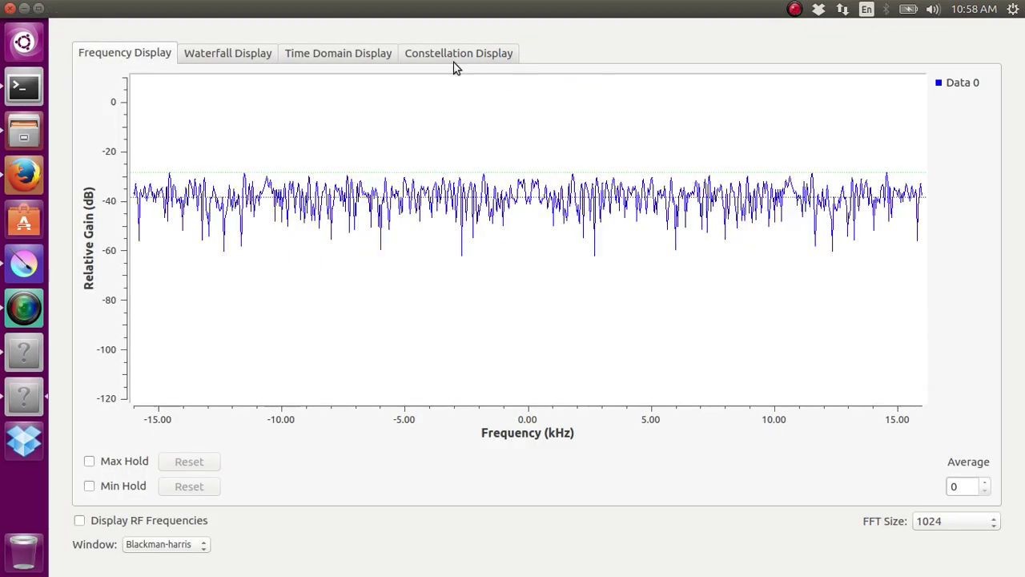
pyautogui.click(458, 55)
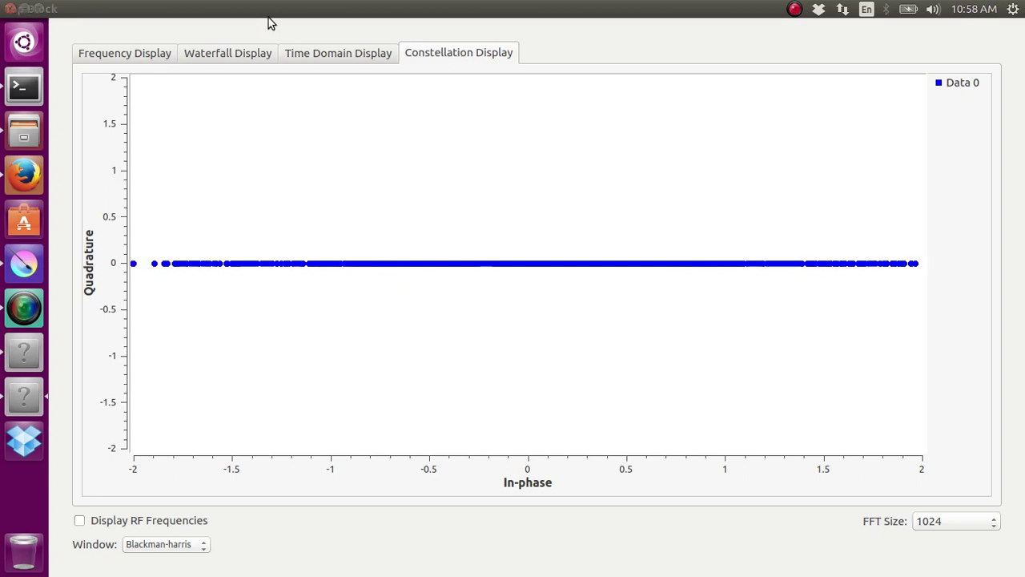
# - Return to the real noise's frequency spectrum, zoom in on its positive-frequency half to examine it, and close the output
pyautogui.click(245, 53)
pyautogui.click(127, 55)
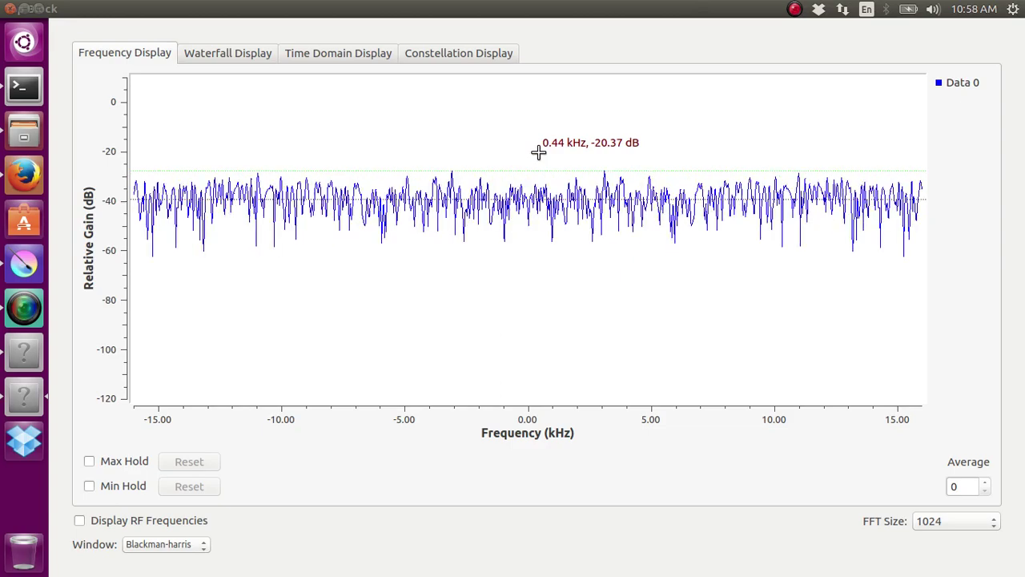
pyautogui.moveTo(539, 152); pyautogui.dragTo(978, 293)
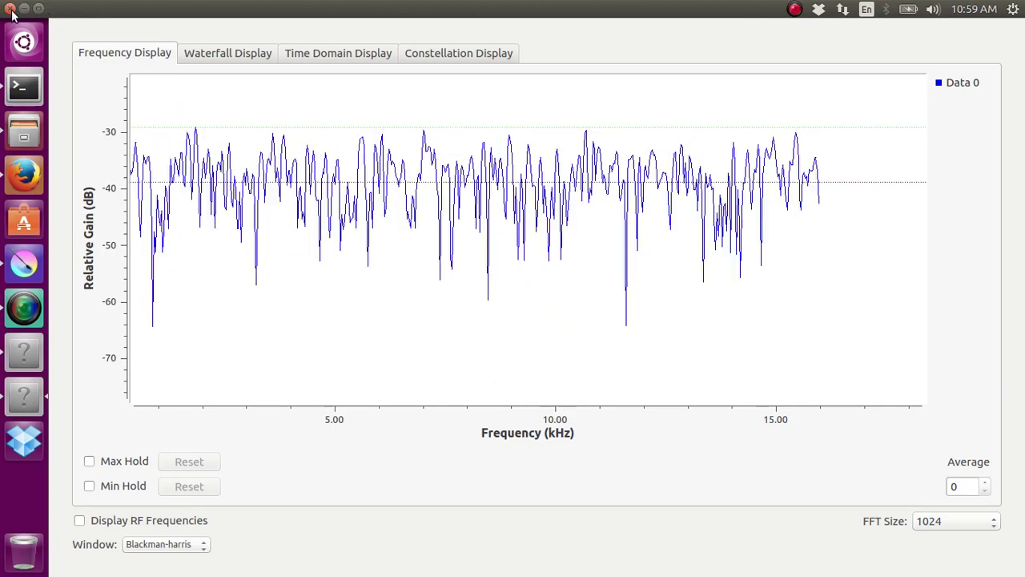
pyautogui.hotkey('alt', 'F4')
# - Switch the signal chain's blocks back to the complex data type and run the flowgraph to show the noise spectrum
pyautogui.moveTo(170, 209); pyautogui.dragTo(620, 407)
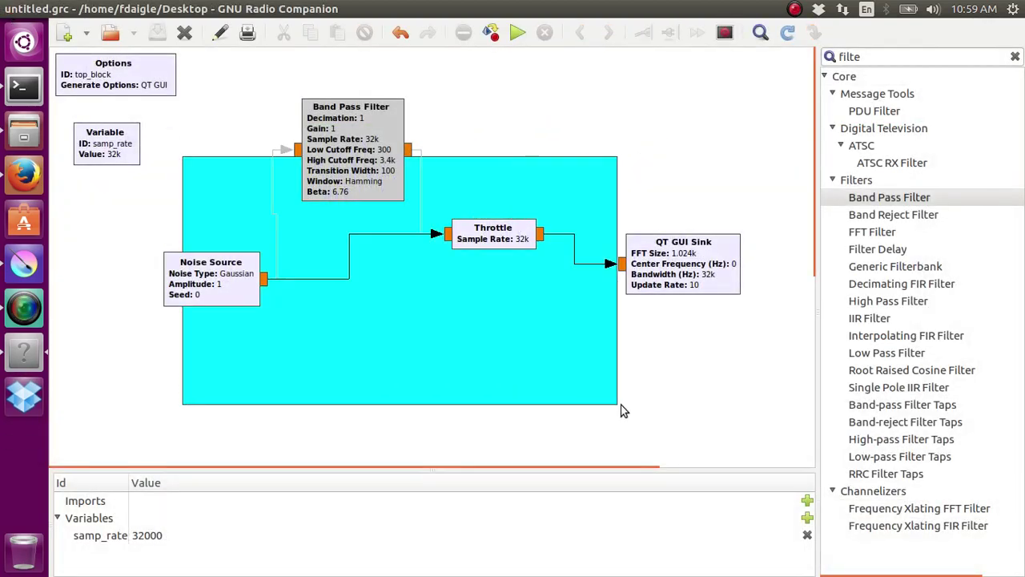
pyautogui.click(517, 32)
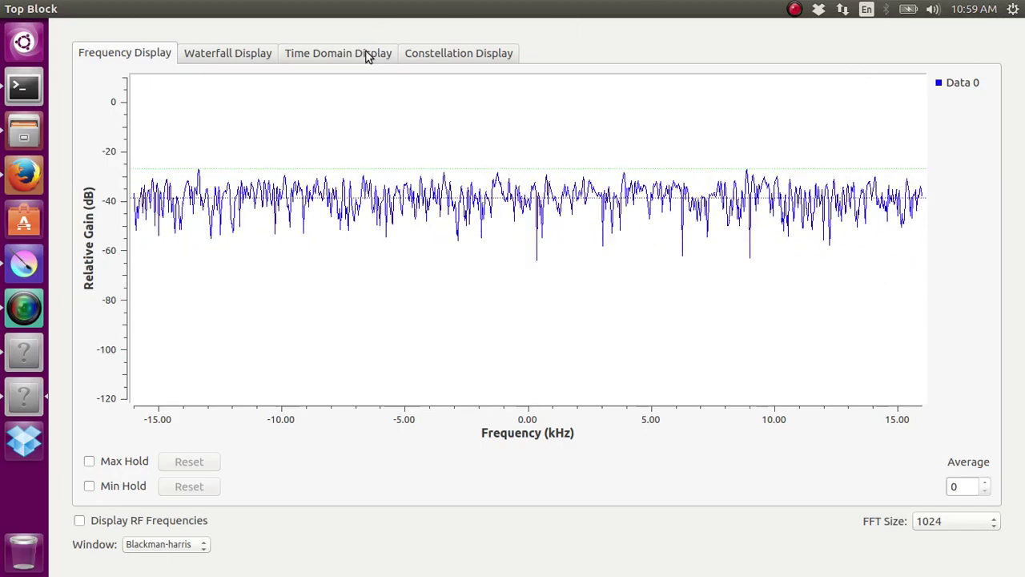
# - View the complex noise's constellation, return to its frequency spectrum, and close the output
pyautogui.click(449, 55)
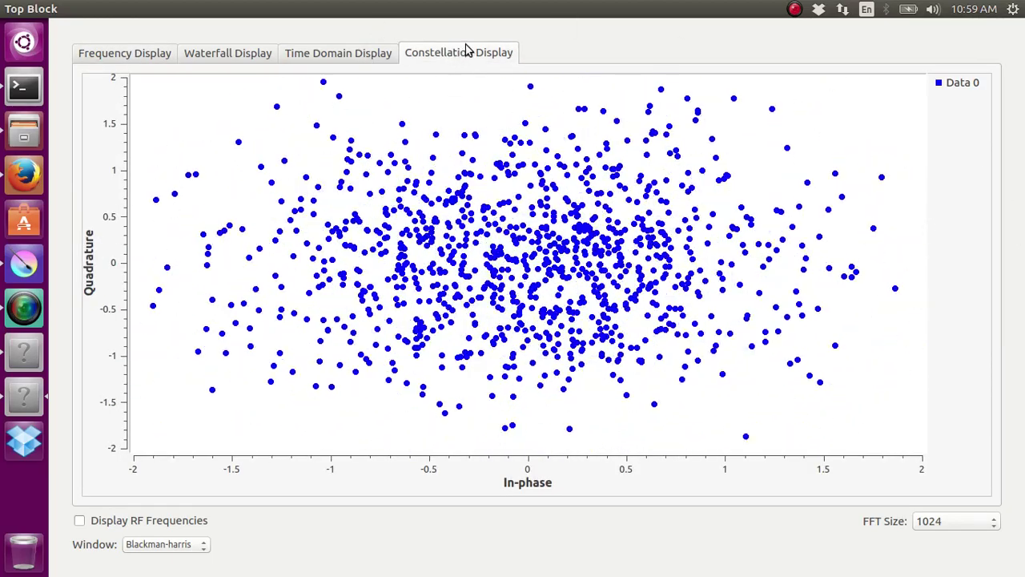
pyautogui.click(162, 56)
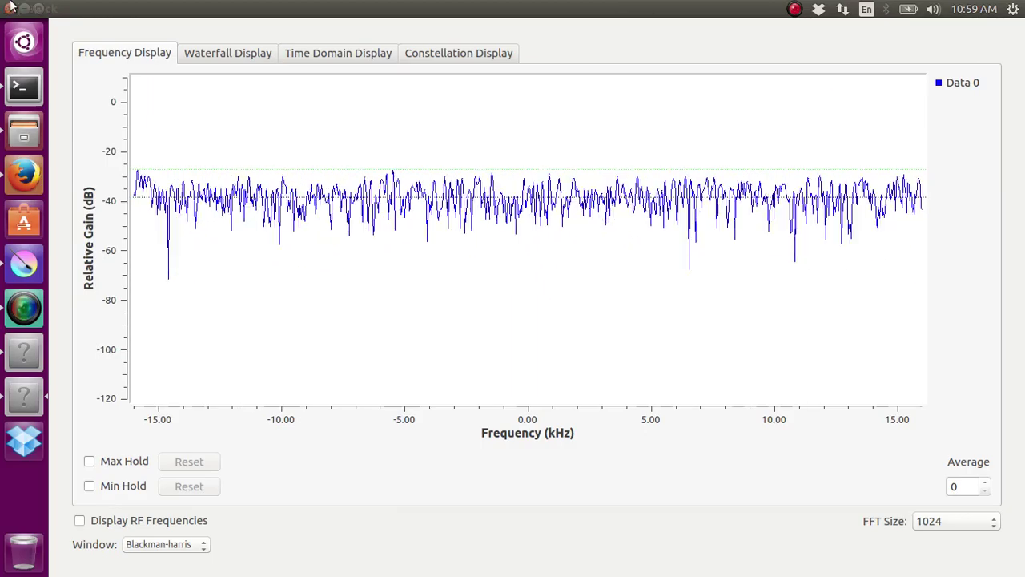
pyautogui.hotkey('alt', 'F4')
# - Delete the direct connection from the Noise Source to the Throttle and re-enable the Band Pass Filter
pyautogui.click(415, 234)
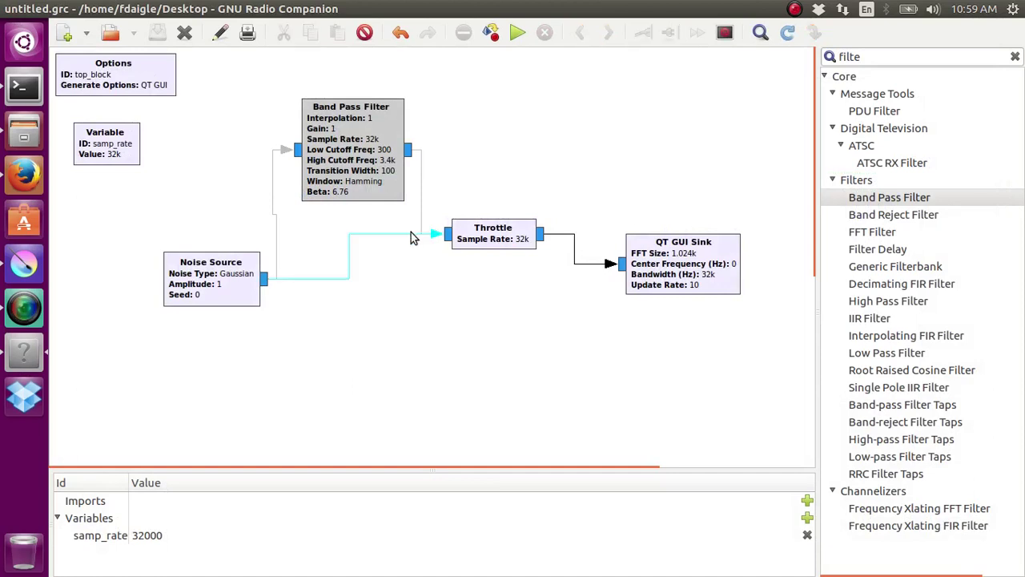
pyautogui.press('Delete')
pyautogui.click(383, 167)
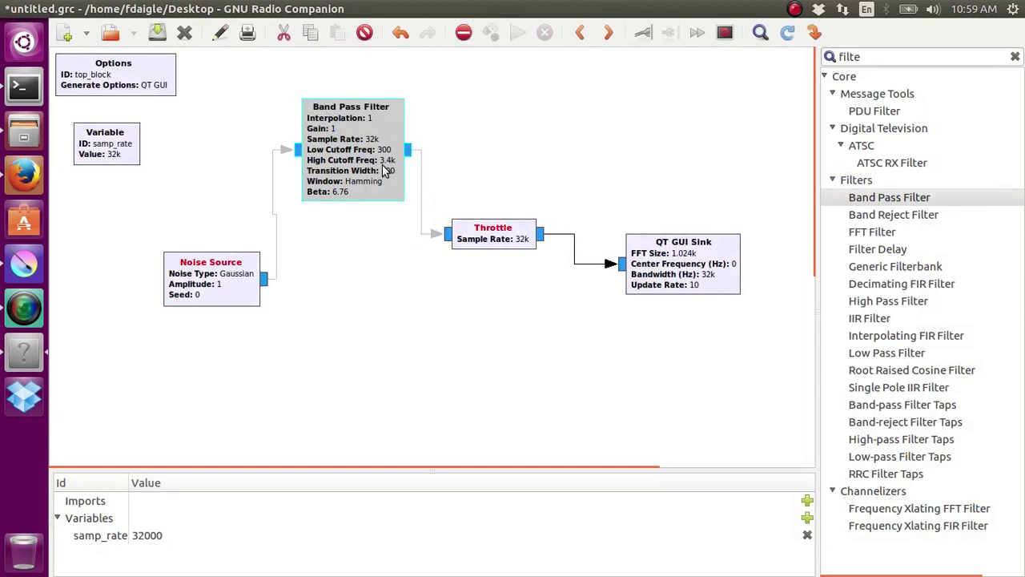
# - Set the Band Pass Filter's FIR type to Complex->Complex (Complex Taps) (Decim)
pyautogui.doubleClick(383, 163)
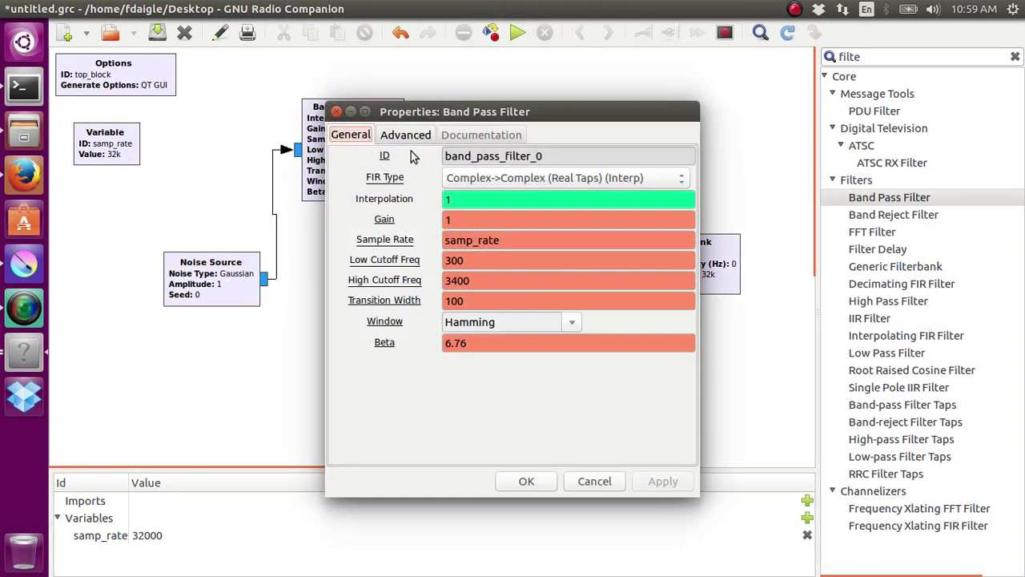
pyautogui.click(642, 177)
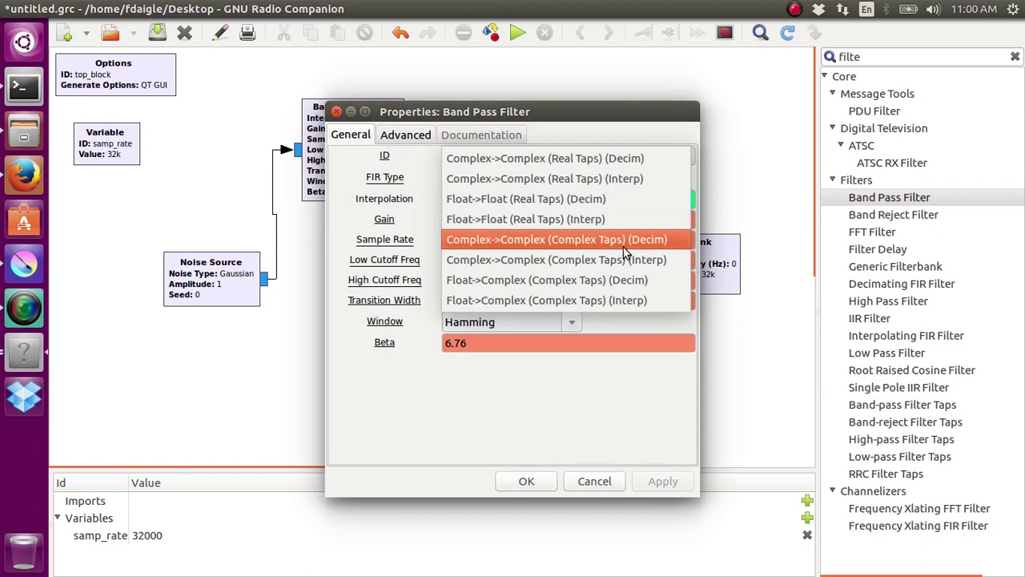
pyautogui.click(655, 247)
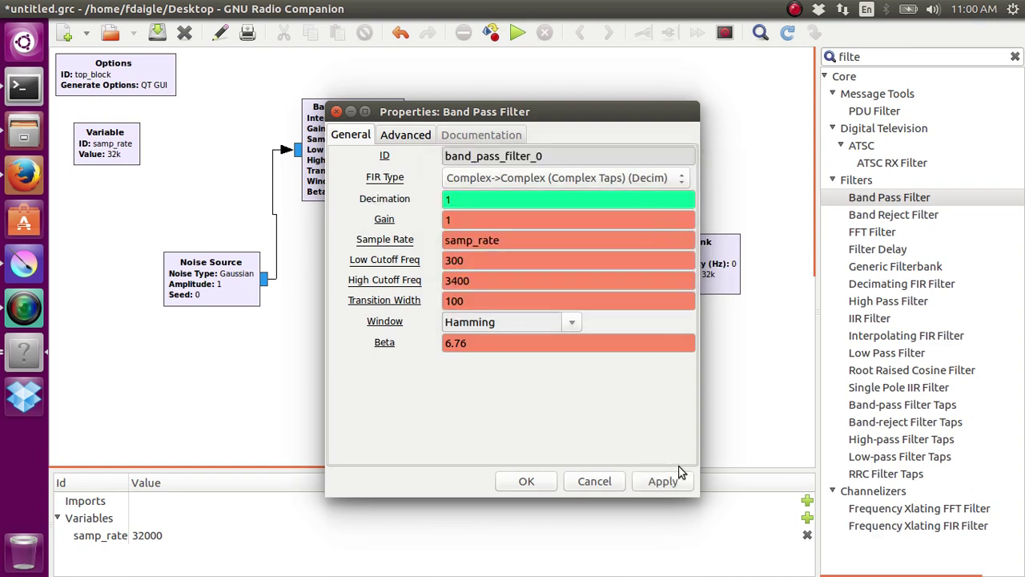
pyautogui.click(540, 480)
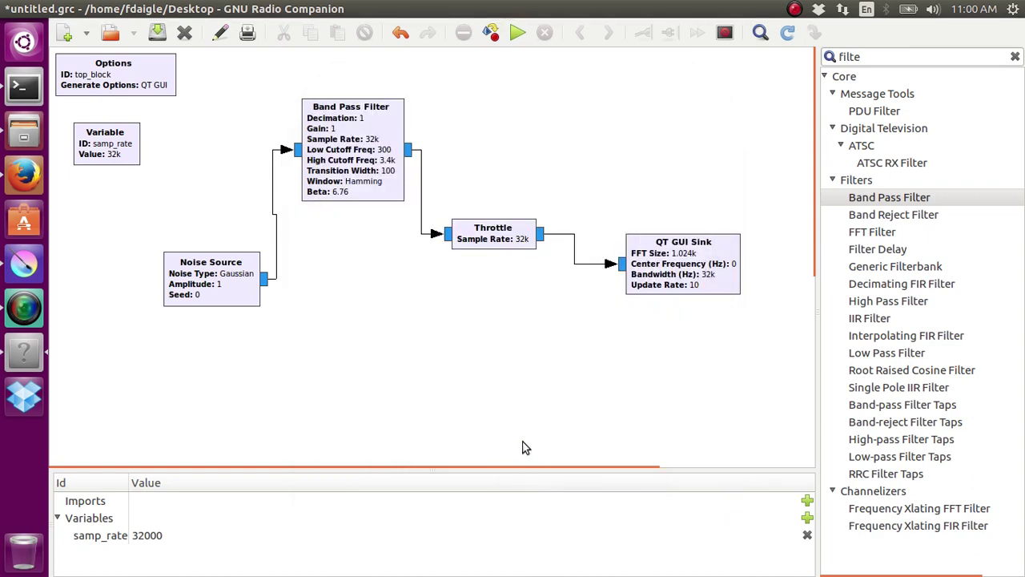
# - Rearrange the flowgraph by shifting the Throttle and QT GUI Sink over and lining the Band Pass Filter up with the Throttle
pyautogui.moveTo(499, 168); pyautogui.dragTo(732, 323)
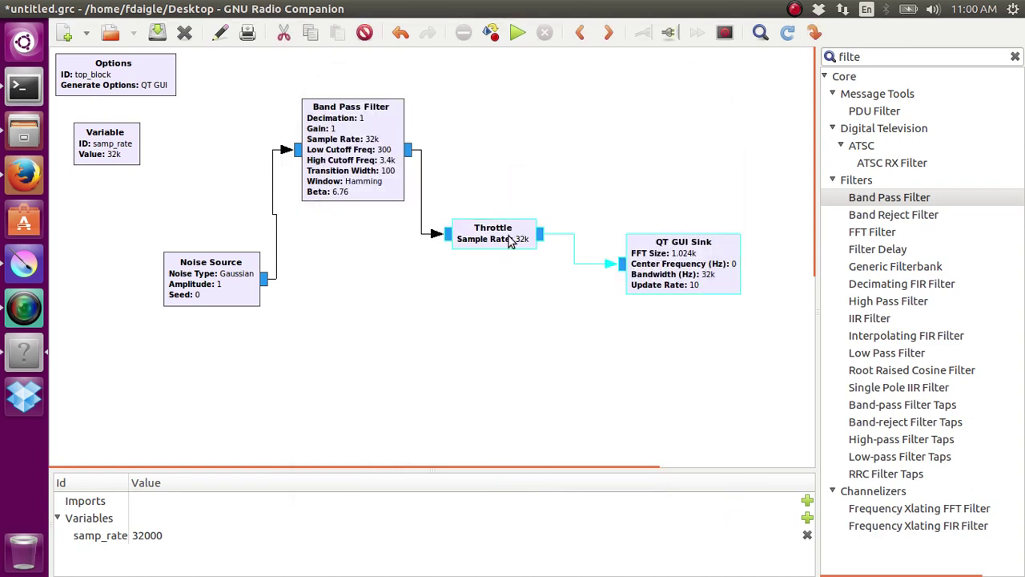
pyautogui.moveTo(514, 233); pyautogui.dragTo(549, 232)
pyautogui.moveTo(398, 195); pyautogui.dragTo(422, 281)
pyautogui.click(517, 134)
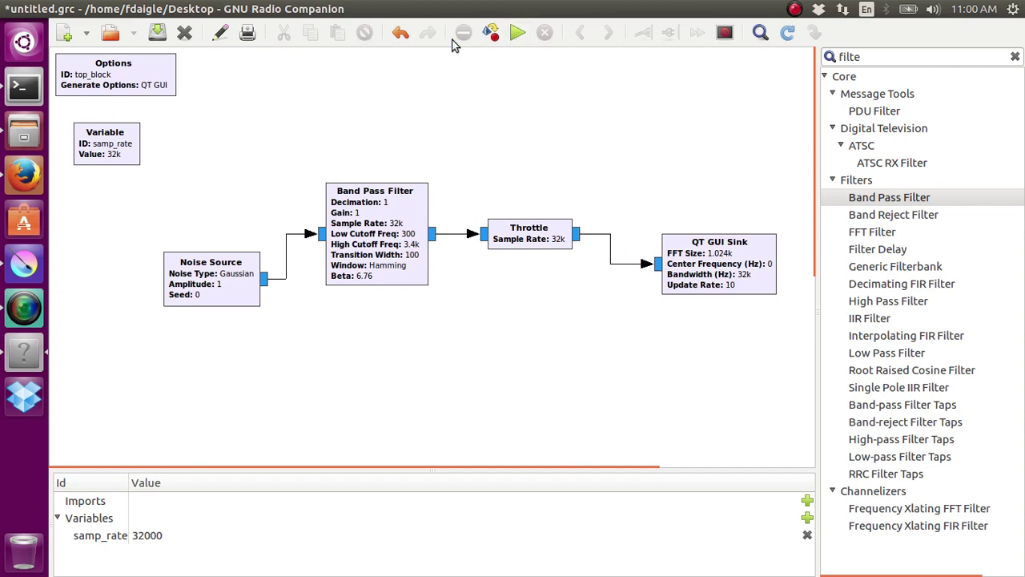
# - Run the flowgraph to examine the spectrum filtered with complex taps, and close the output
pyautogui.moveTo(446, 15)
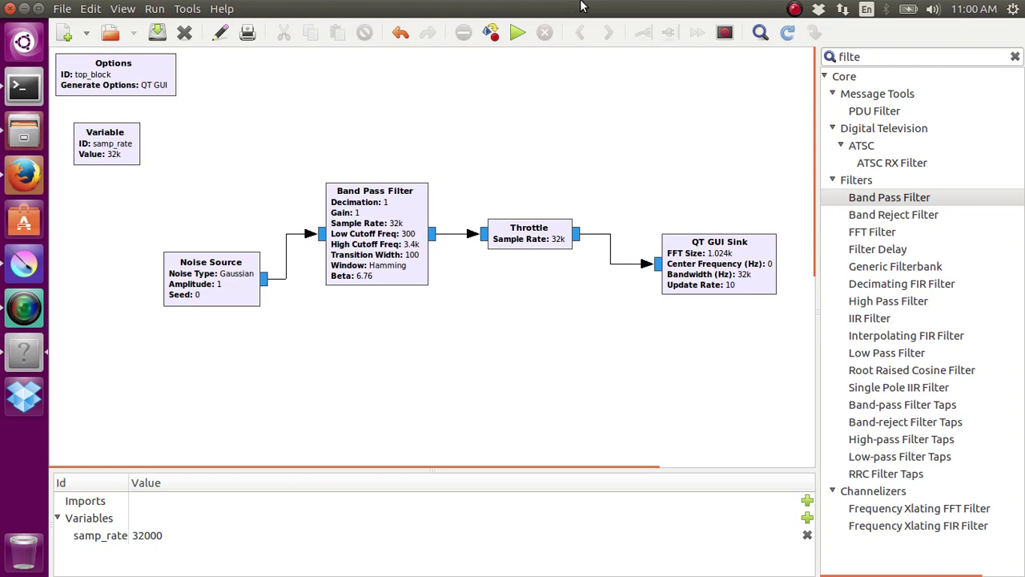
pyautogui.click(522, 34)
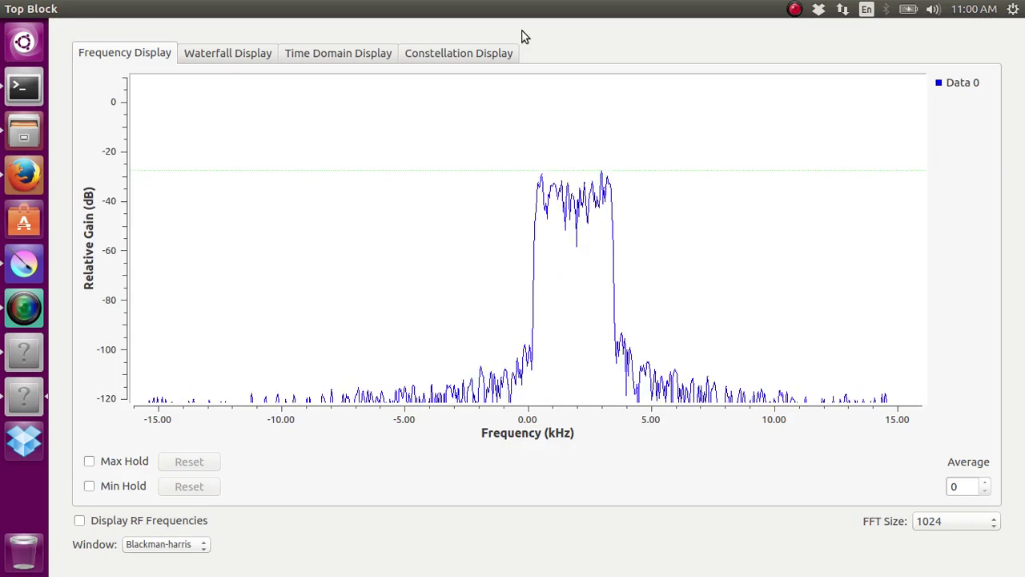
pyautogui.moveTo(6, 10)
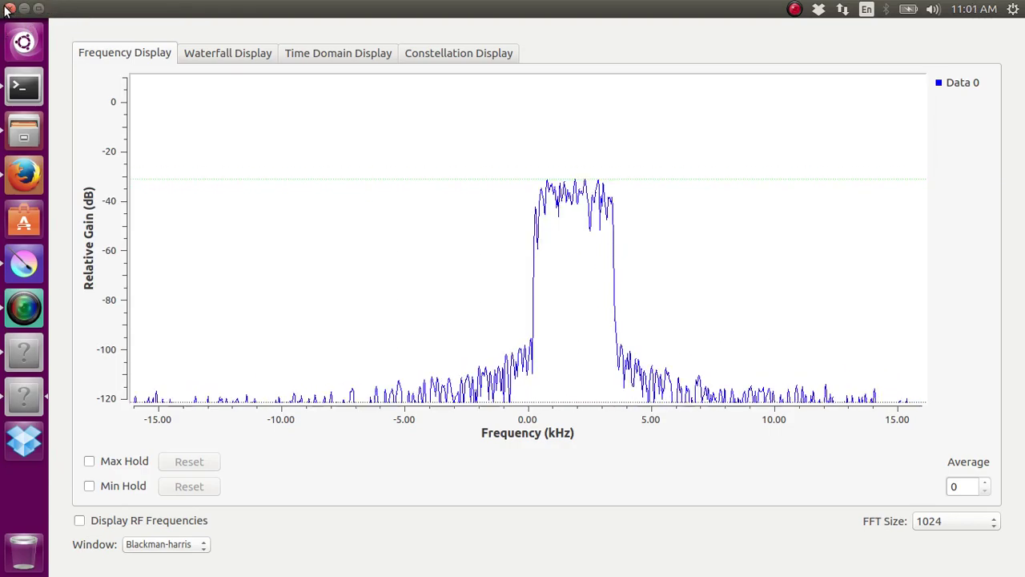
pyautogui.click(7, 9)
# - Set the Band Pass Filter's low cutoff frequency to -300 and its high cutoff frequency to -3400
pyautogui.doubleClick(410, 248)
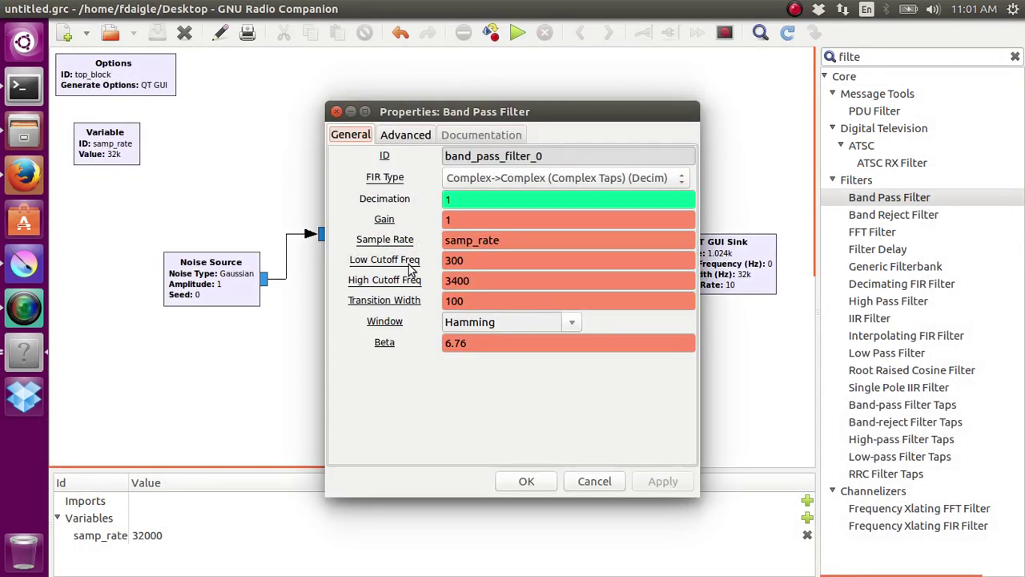
pyautogui.click(455, 261)
pyautogui.click(445, 260)
pyautogui.write('-')
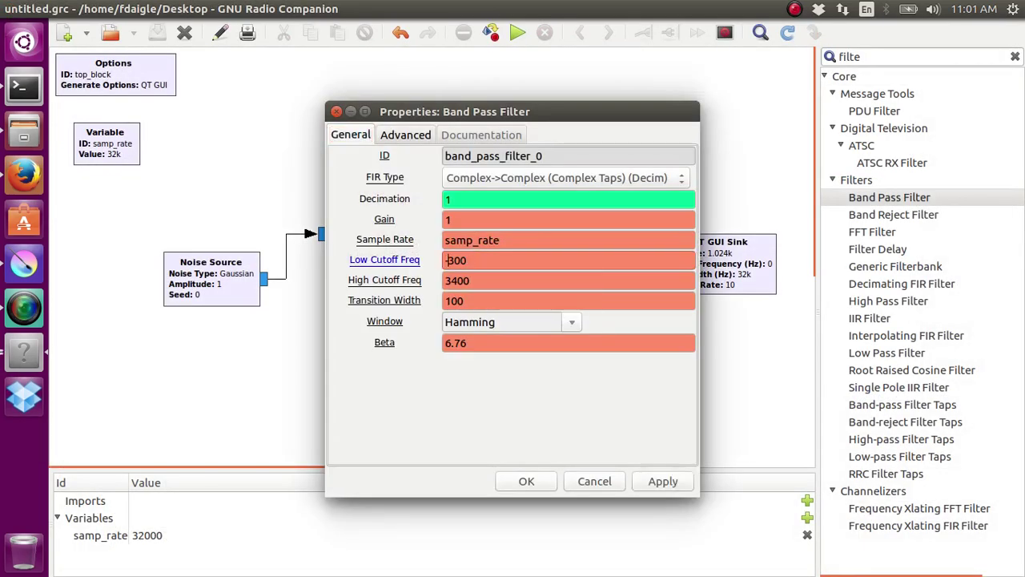
pyautogui.click(469, 280)
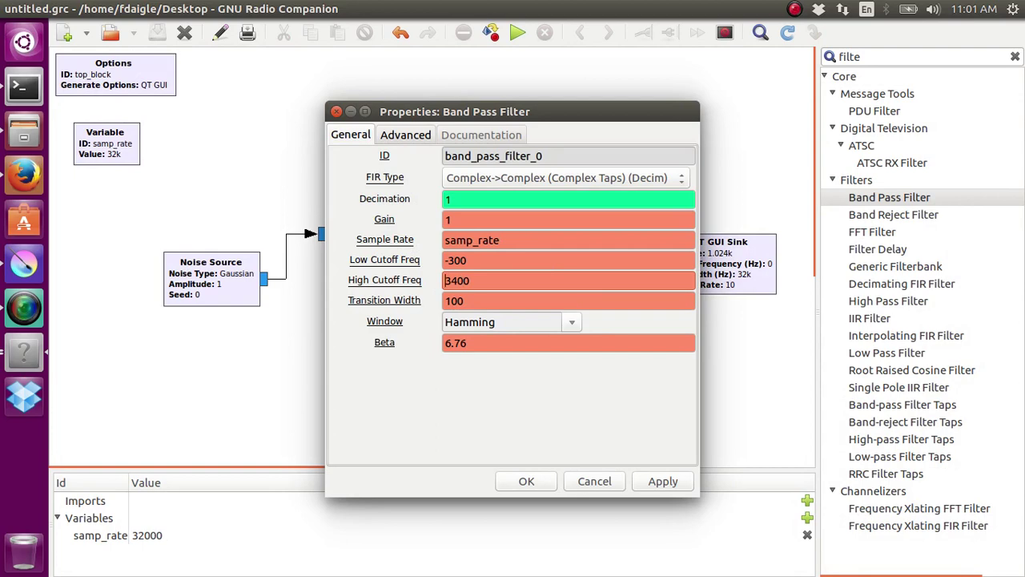
pyautogui.write('-')
pyautogui.click(663, 481)
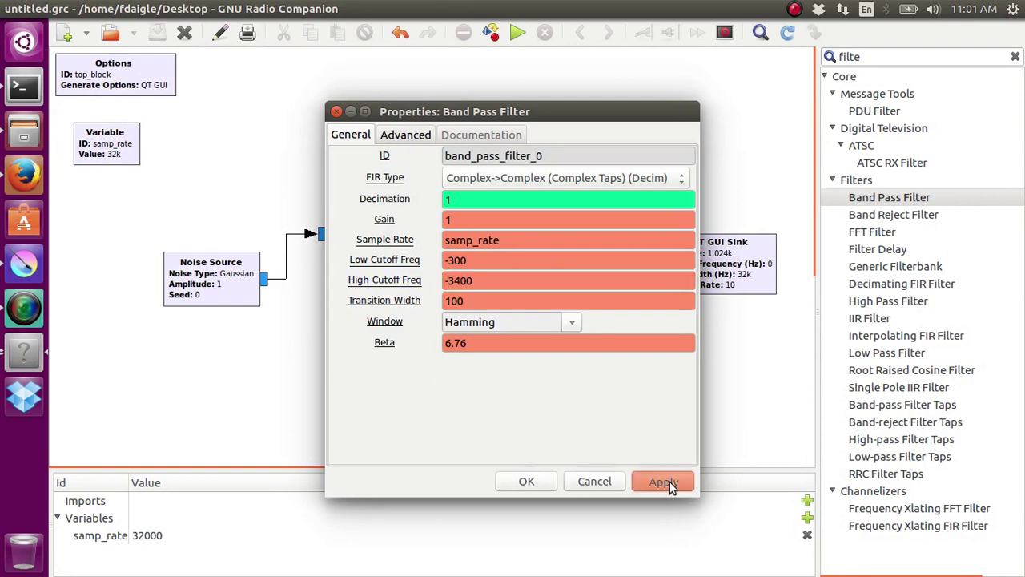
pyautogui.click(524, 480)
# - Try to run the flowgraph with the negative cutoffs, and move the Noise Source nearly level with the Band Pass Filter
pyautogui.click(518, 33)
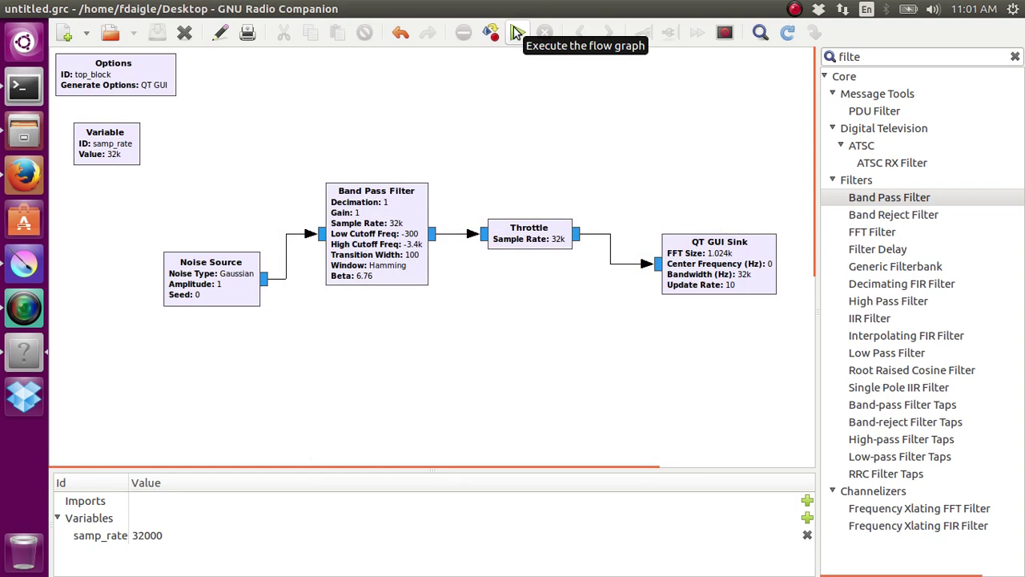
pyautogui.click(518, 33)
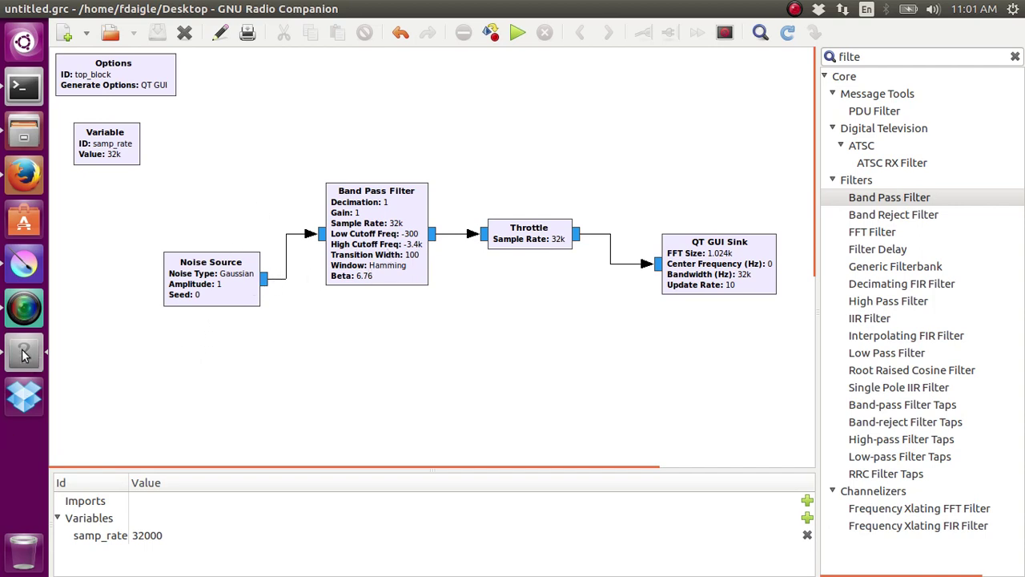
pyautogui.moveTo(169, 302); pyautogui.dragTo(133, 263)
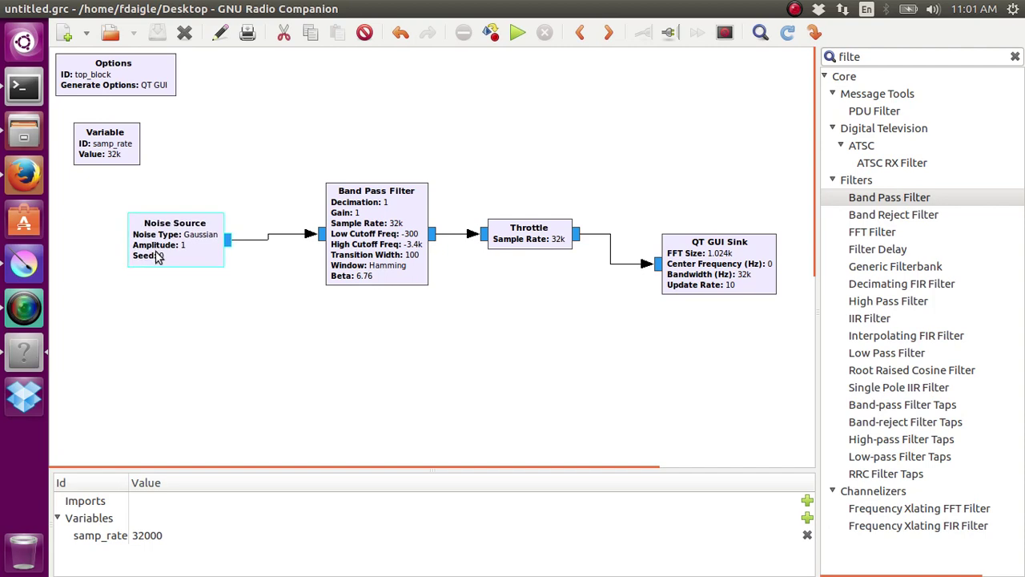
pyautogui.click(261, 382)
pyautogui.click(517, 33)
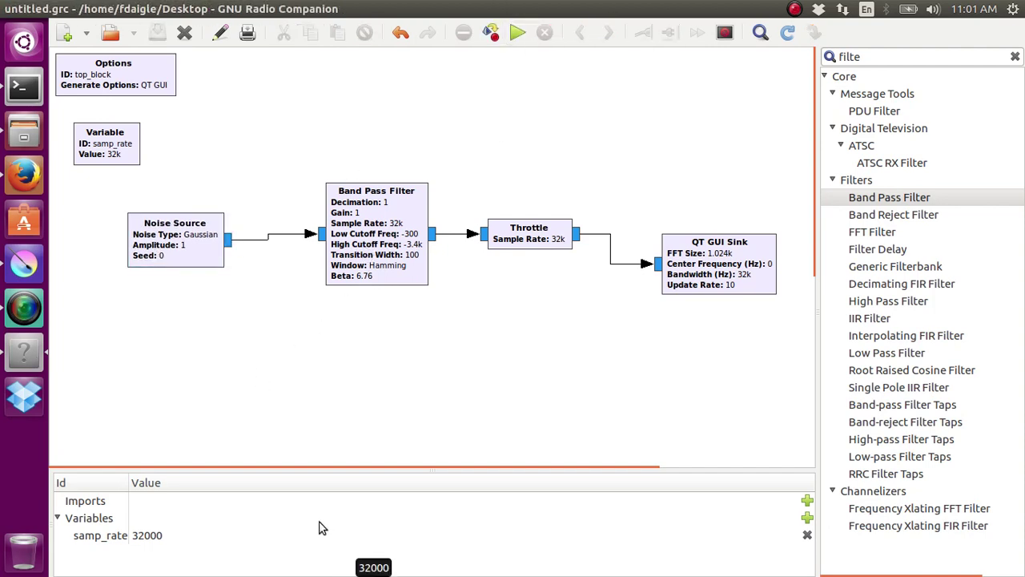
pyautogui.click(807, 535)
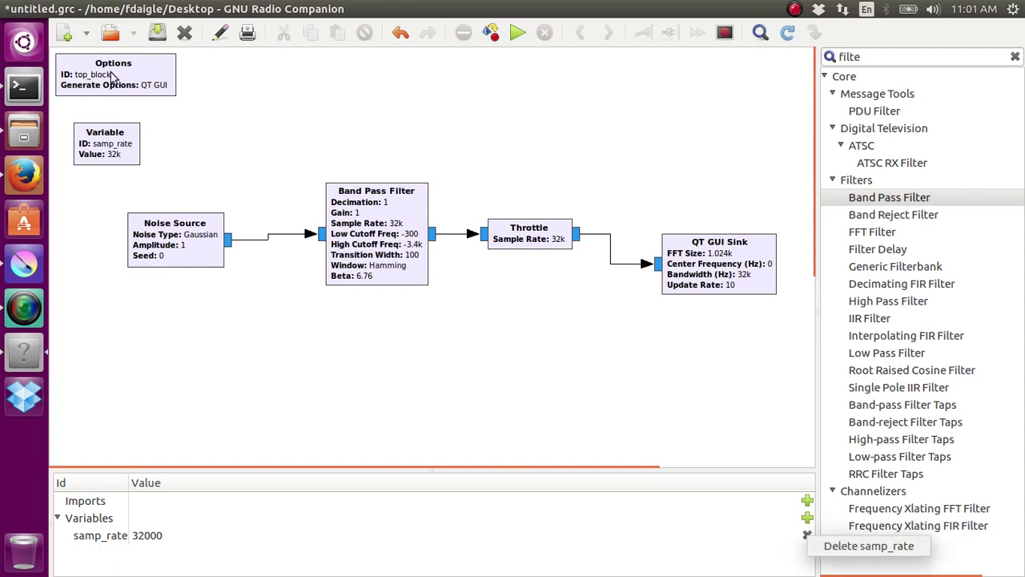
# - Set the filter's low cutoff frequency to -3400 and high cutoff to -300, and run the flowgraph to view the resulting spectrum
pyautogui.doubleClick(412, 240)
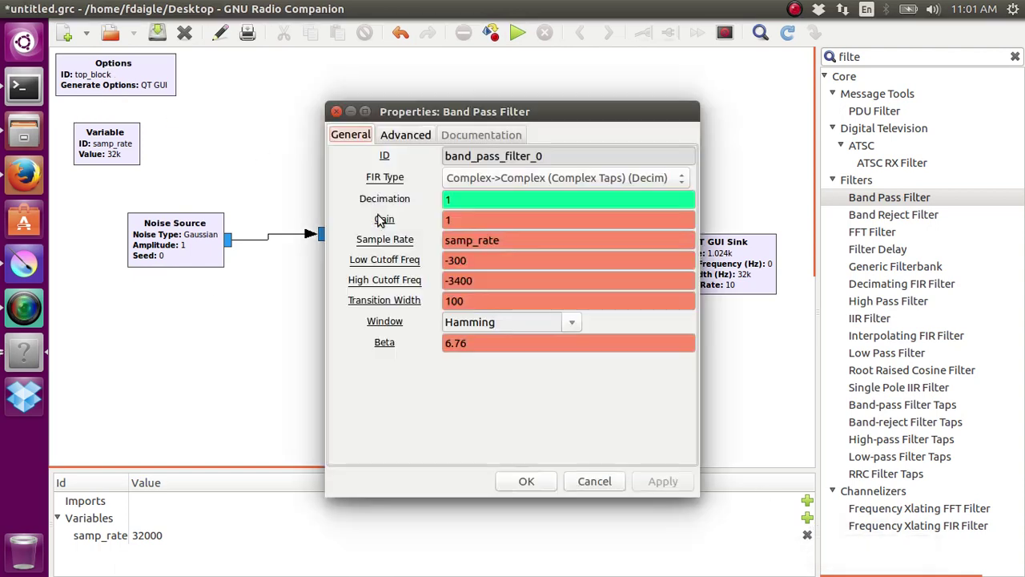
pyautogui.click(471, 259)
pyautogui.press('Left')
pyautogui.press('Left')
pyautogui.write('4')
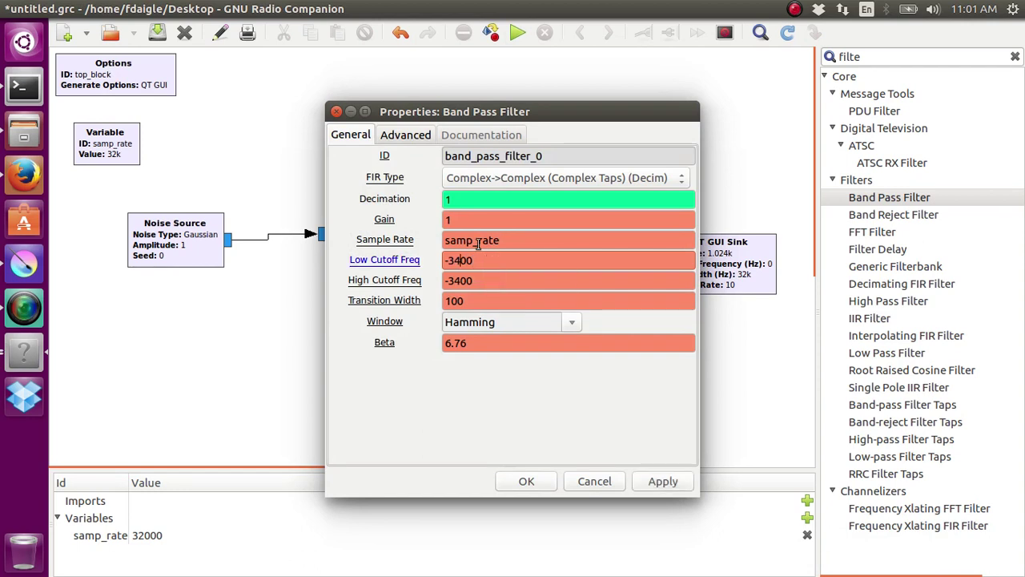
pyautogui.press('Tab')
pyautogui.press('End')
pyautogui.press('BackSpace')
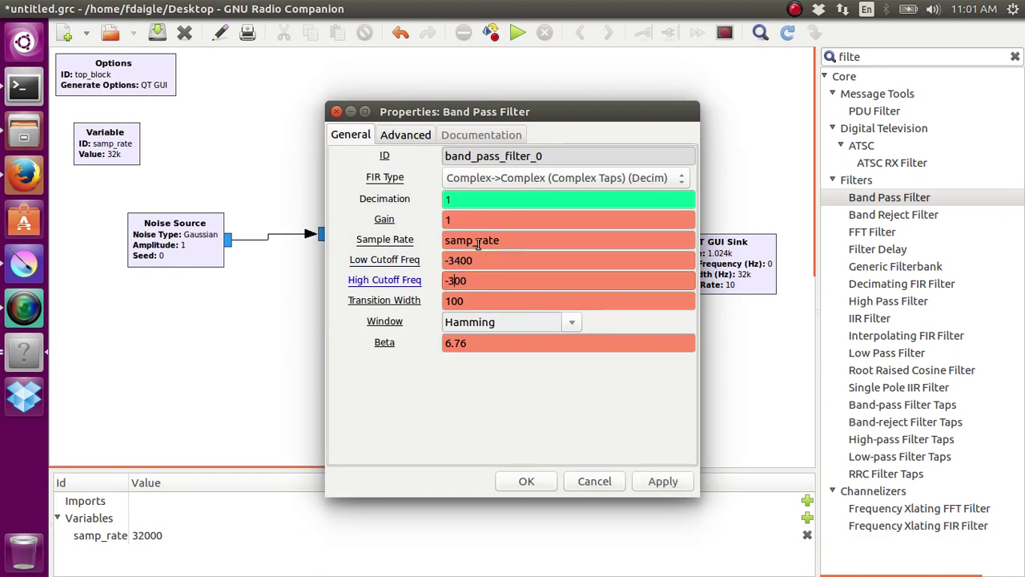
pyautogui.click(526, 482)
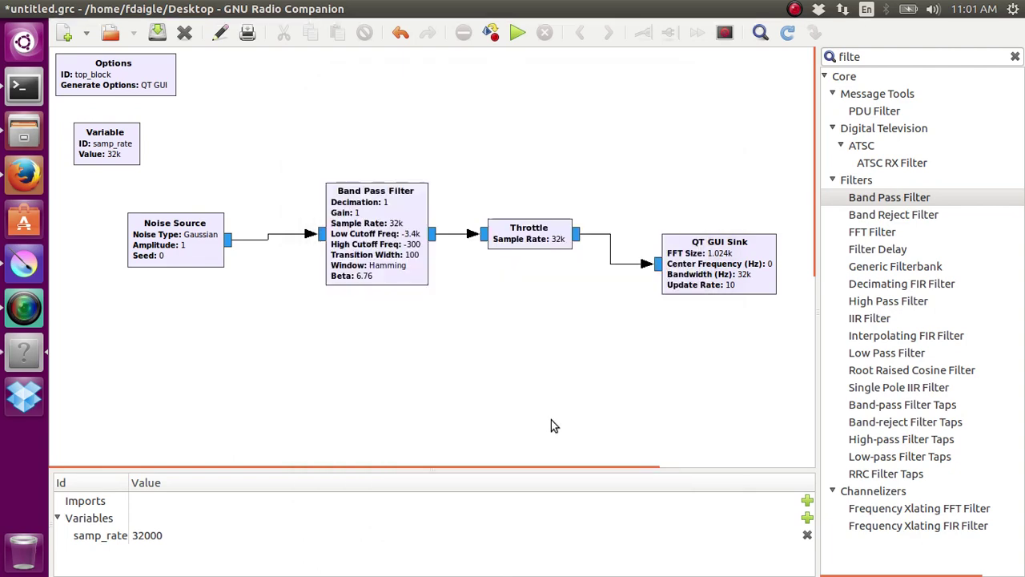
pyautogui.click(519, 35)
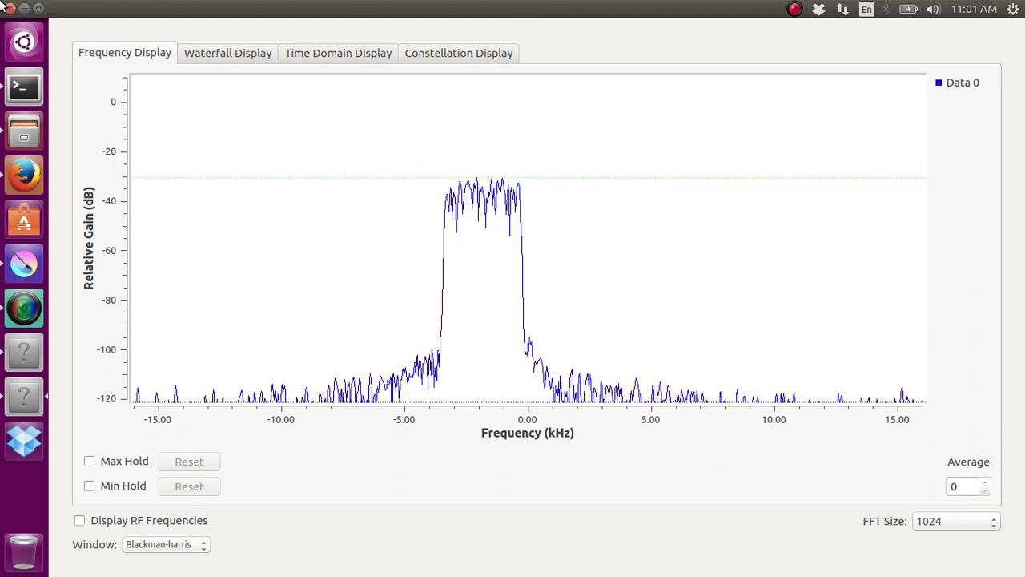
pyautogui.hotkey('alt', 'F4')
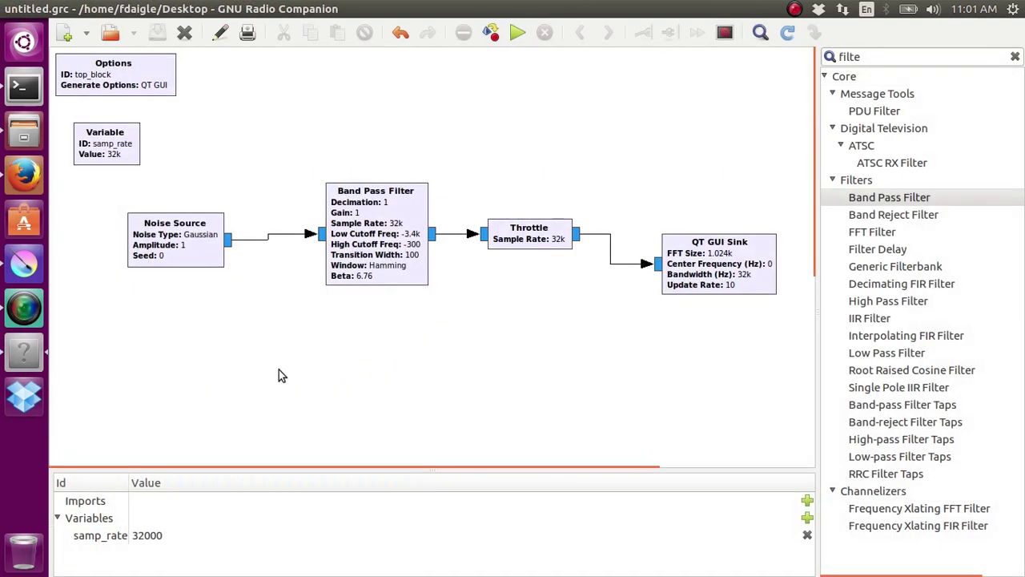
# - Undo the negative cutoff frequency changes and the Noise Source move
pyautogui.hotkey('ctrl', 'z')
pyautogui.hotkey('ctrl', 'z')
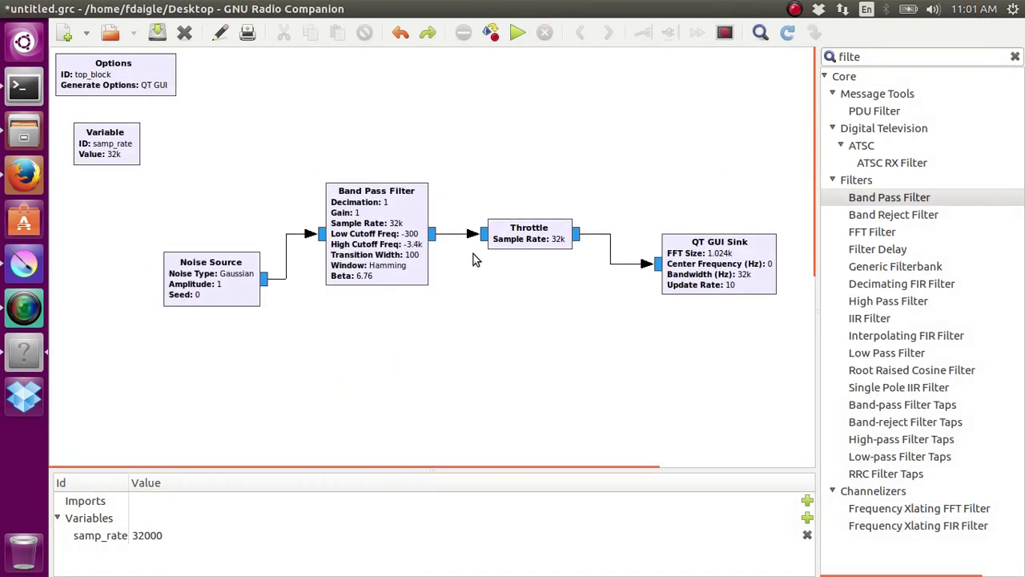
pyautogui.hotkey('ctrl', 'z')
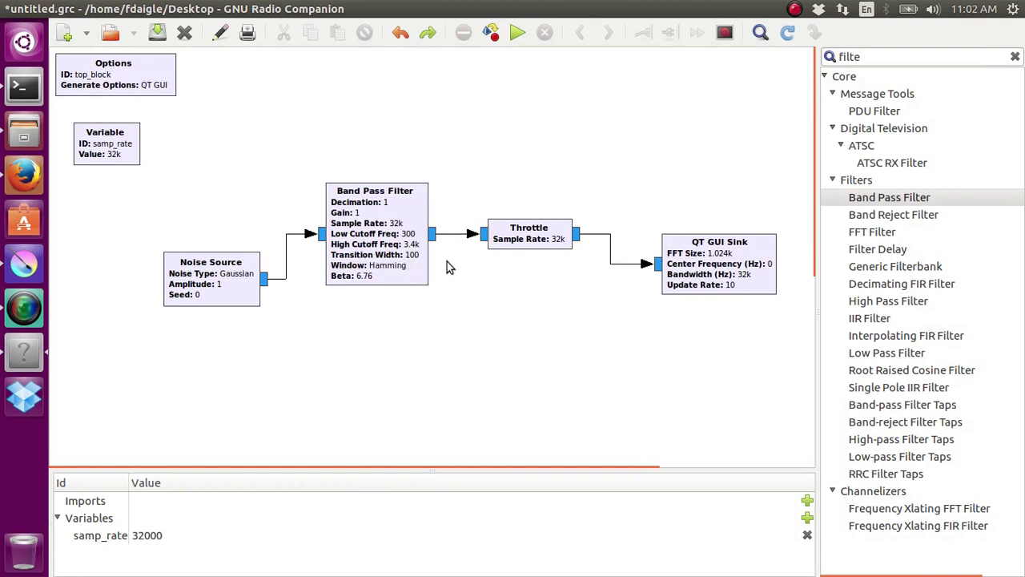
# - Change the Band Pass Filter's FIR type to Complex->Complex (Real Taps) (Decim)
pyautogui.doubleClick(413, 249)
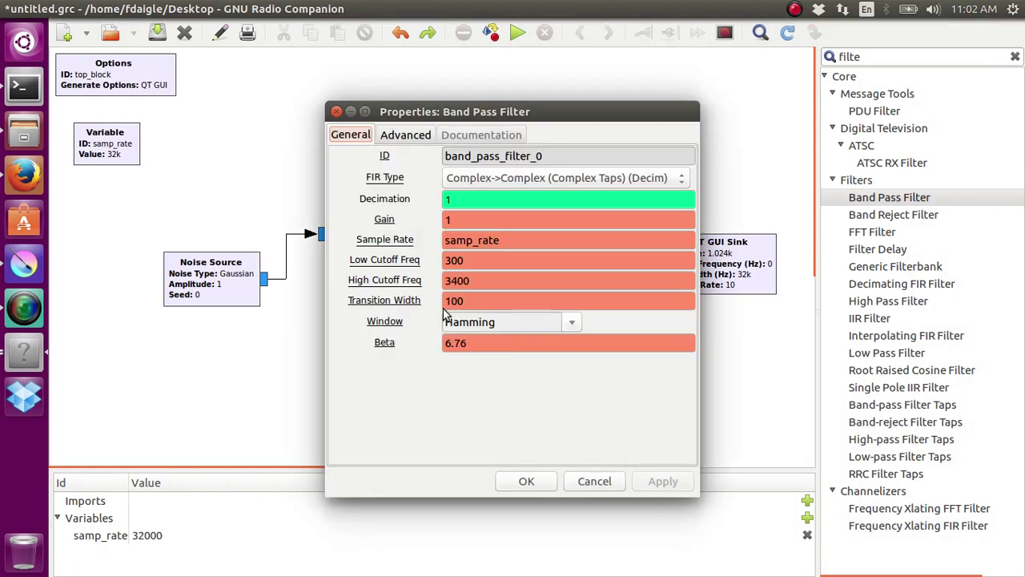
pyautogui.click(542, 177)
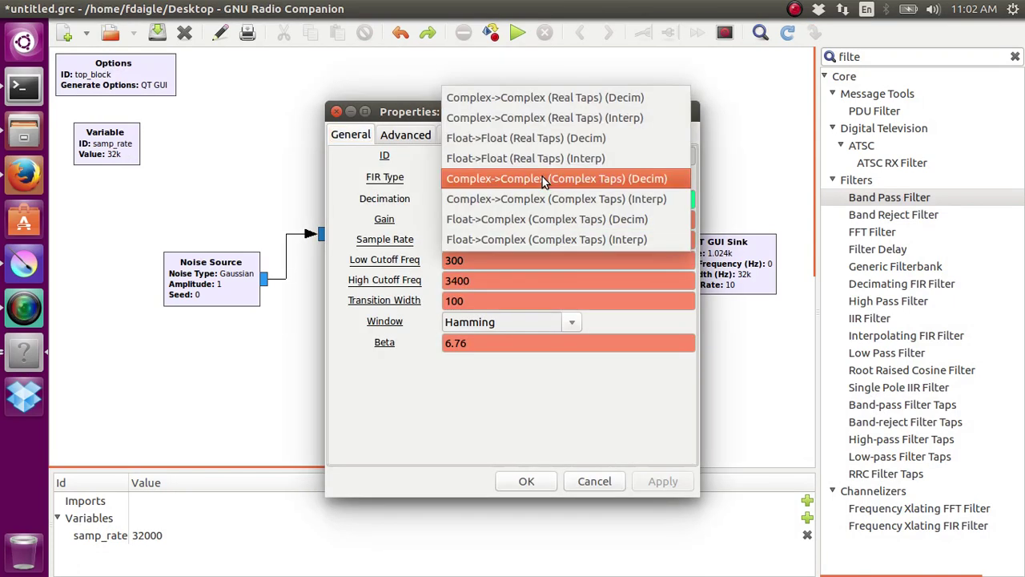
pyautogui.click(564, 100)
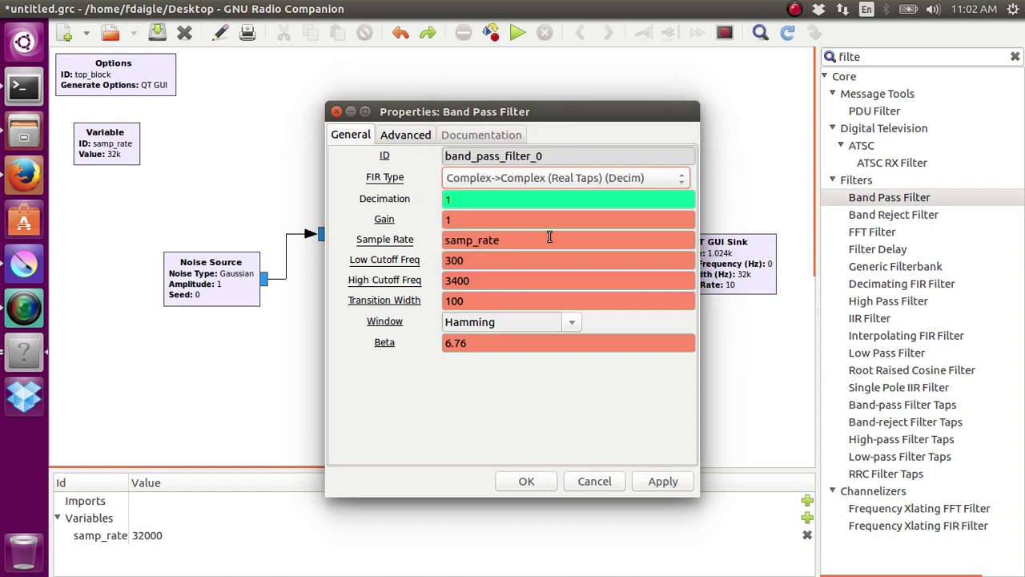
pyautogui.click(527, 482)
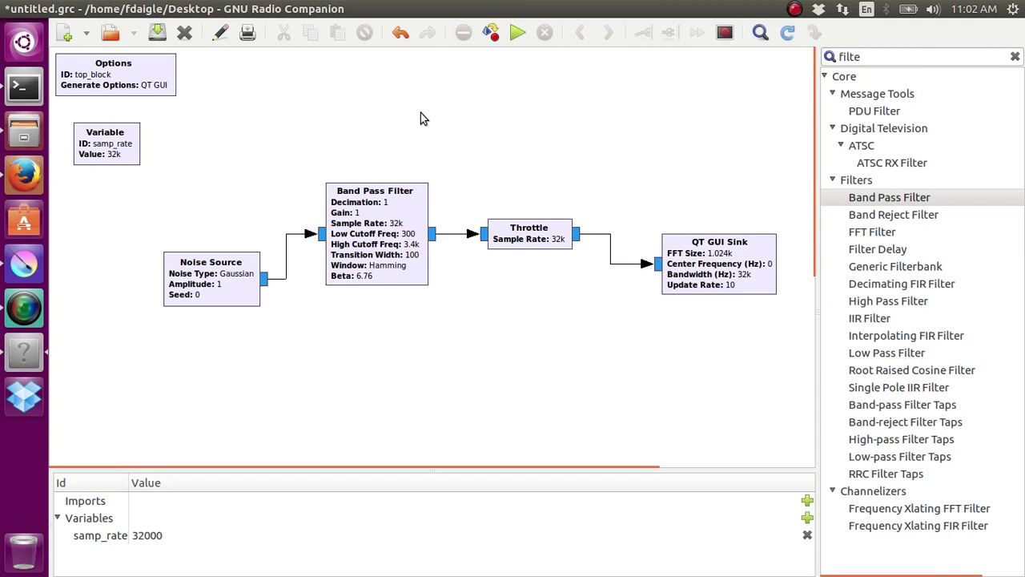
# - Run the flowgraph to examine the complex noise filtered with real taps in the frequency and constellation displays
pyautogui.click(521, 39)
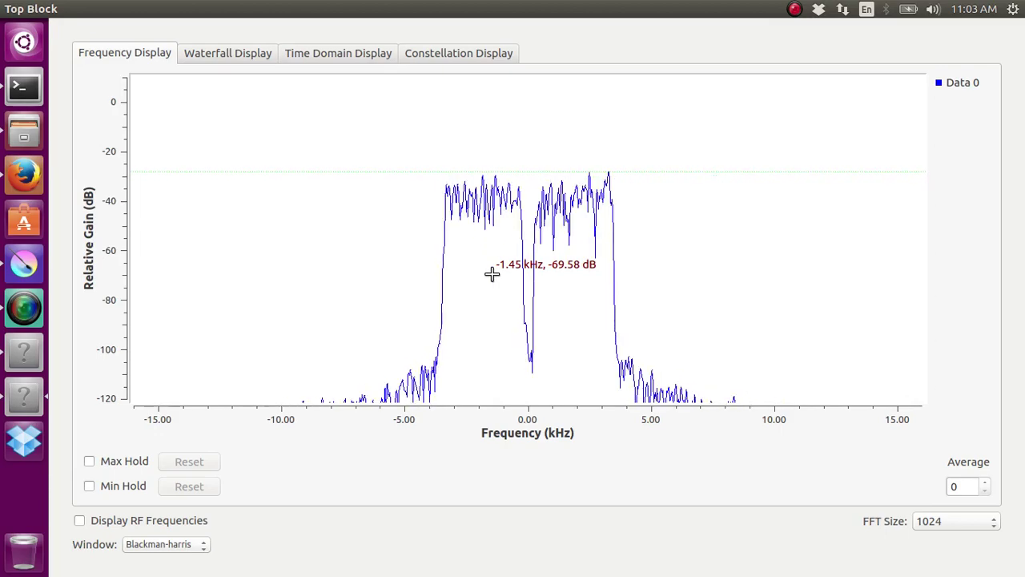
pyautogui.click(507, 53)
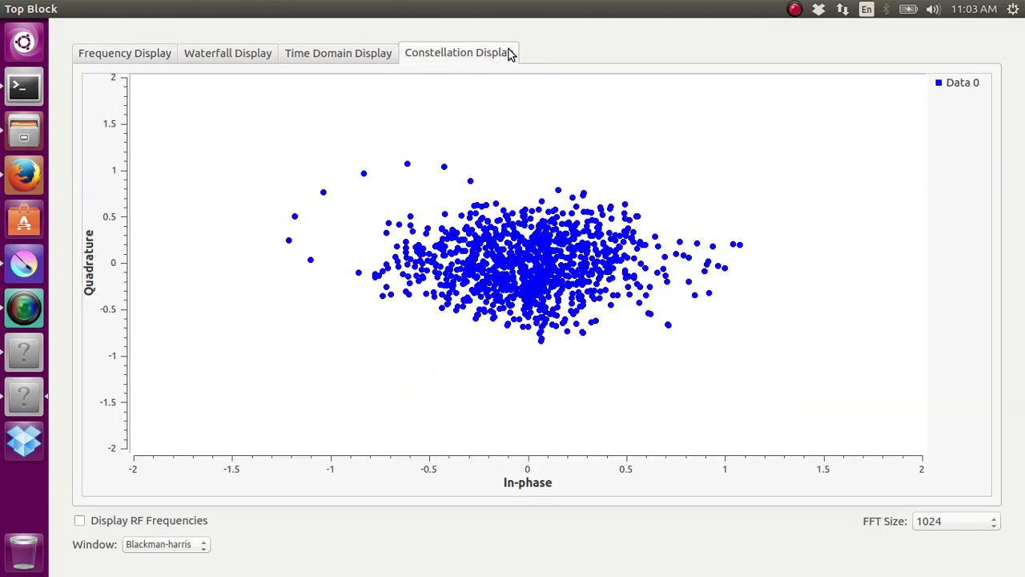